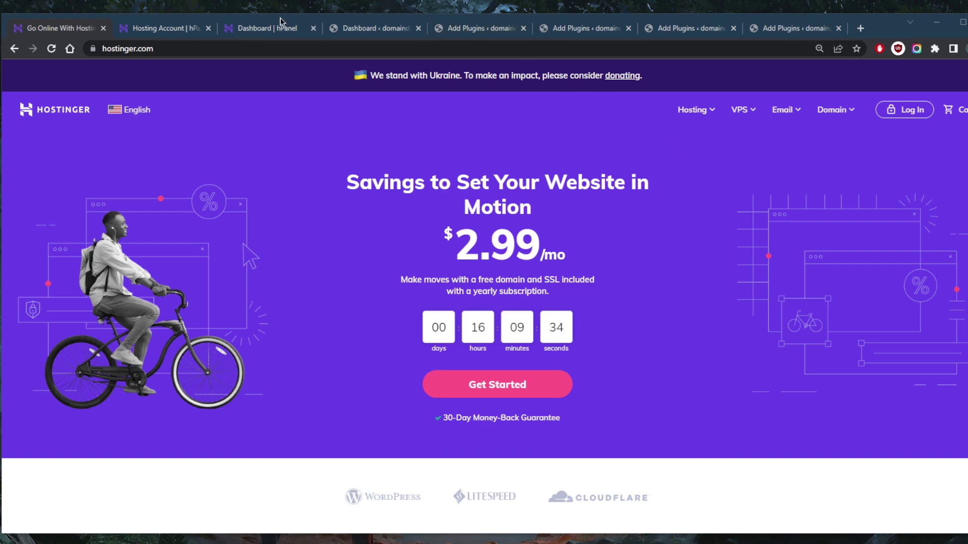
Bring up the hPanel Hosting Account overview for the domaindemon.net hosting plan
{"action": "left_click", "coordinate": [231, 28]}
{"action": "left_click", "coordinate": [166, 29]}
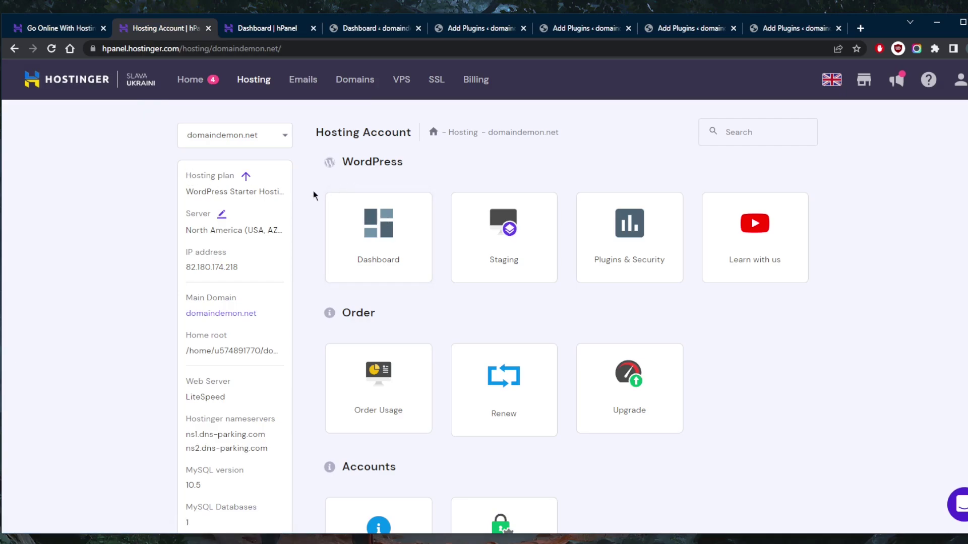
{"action": "left_click", "coordinate": [71, 28]}
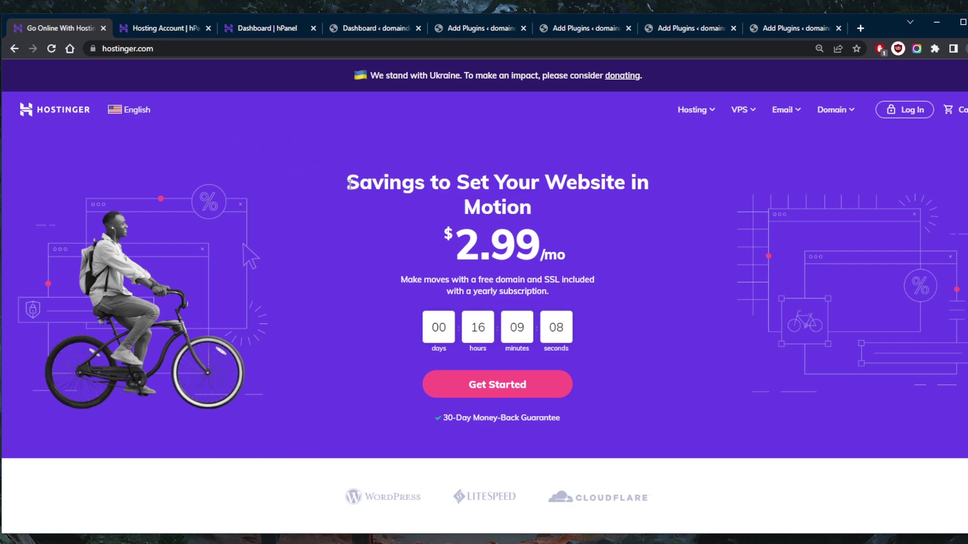
{"action": "scroll", "coordinate": [342, 262], "scroll_direction": "down", "scroll_amount": 2}
{"action": "scroll", "coordinate": [342, 268], "scroll_direction": "up", "scroll_amount": 2}
Move from the hosting account overview to the domaindemon.net WordPress dashboard in hPanel
{"action": "left_click", "coordinate": [167, 28]}
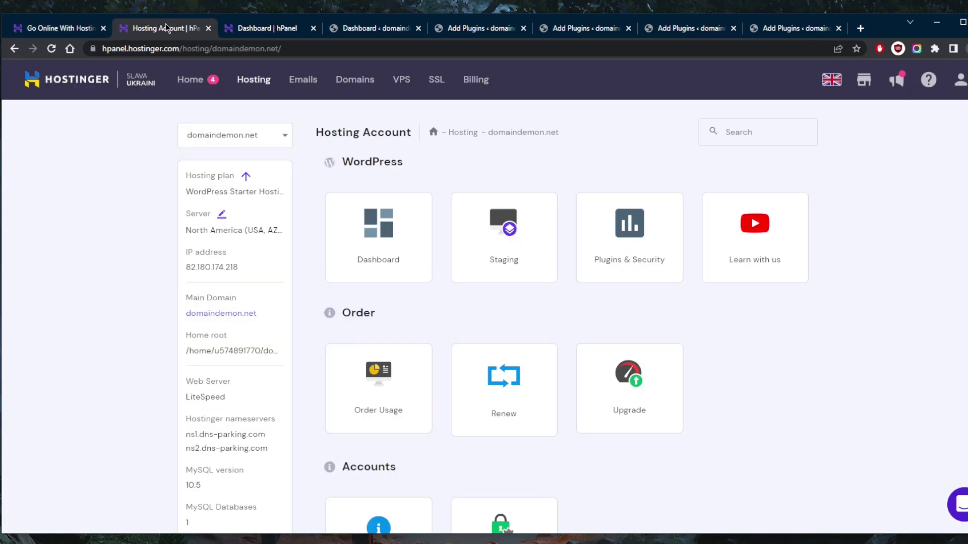
{"action": "scroll", "coordinate": [454, 325], "scroll_direction": "down", "scroll_amount": 5}
{"action": "scroll", "coordinate": [455, 328], "scroll_direction": "up", "scroll_amount": 2}
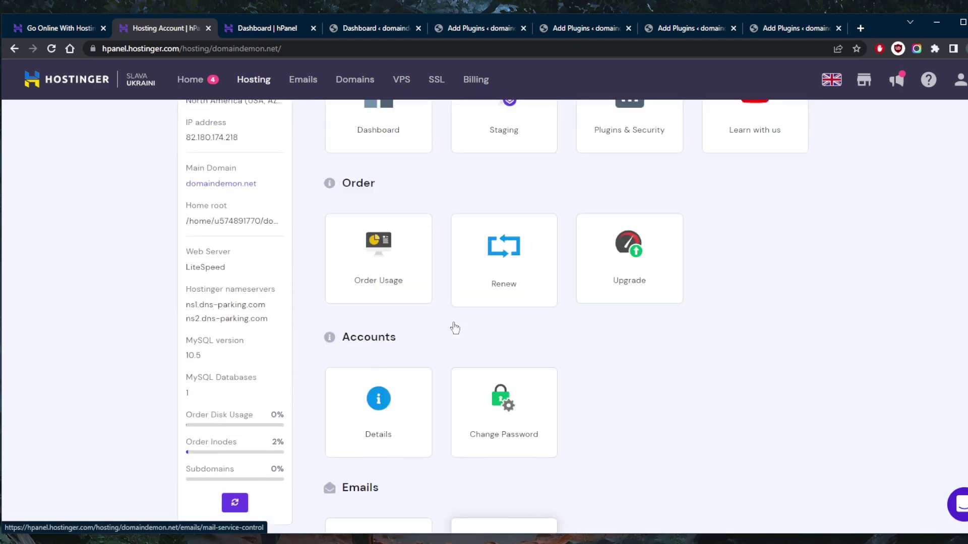
{"action": "scroll", "coordinate": [456, 328], "scroll_direction": "up", "scroll_amount": 3}
{"action": "scroll", "coordinate": [425, 320], "scroll_direction": "down", "scroll_amount": 5}
{"action": "scroll", "coordinate": [426, 320], "scroll_direction": "up", "scroll_amount": 5}
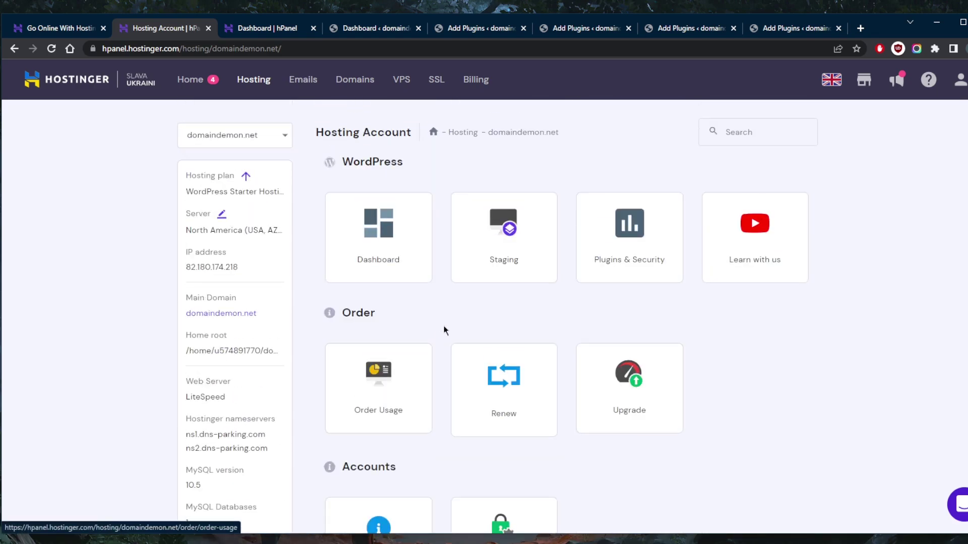
{"action": "scroll", "coordinate": [469, 316], "scroll_direction": "down", "scroll_amount": 5}
{"action": "scroll", "coordinate": [469, 316], "scroll_direction": "up", "scroll_amount": 5}
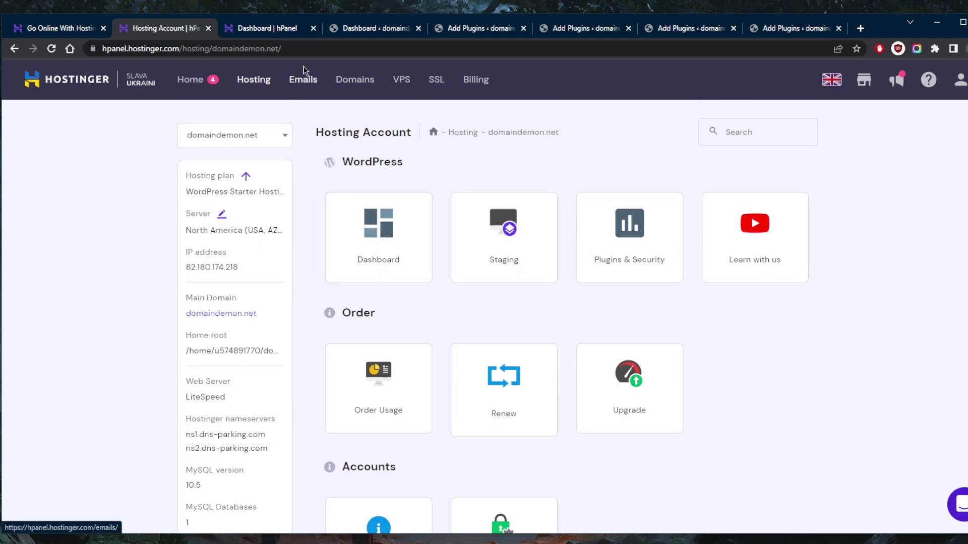
{"action": "left_click", "coordinate": [279, 29]}
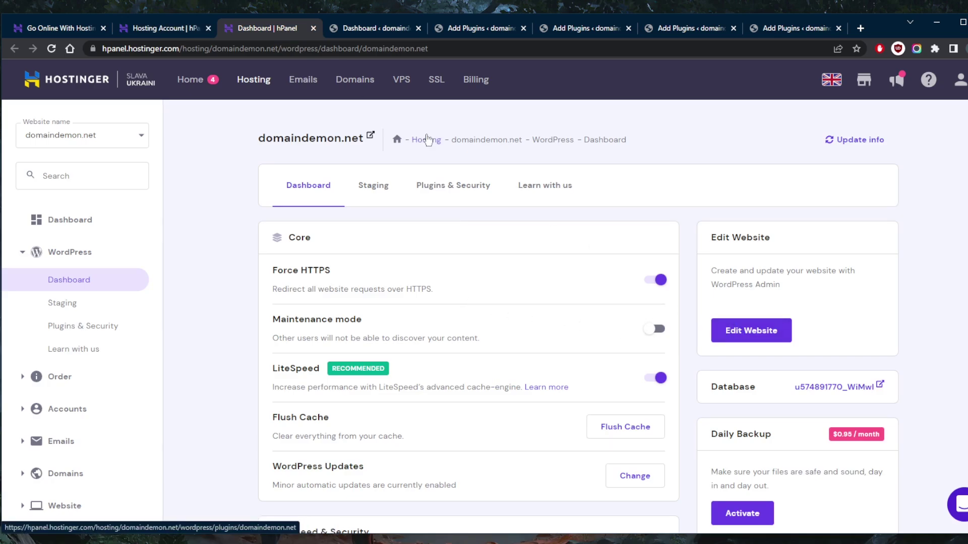
Show the domaindemon.net WordPress admin Dashboard with its WordPress 6.0.1 welcome panel
{"action": "left_click", "coordinate": [375, 29]}
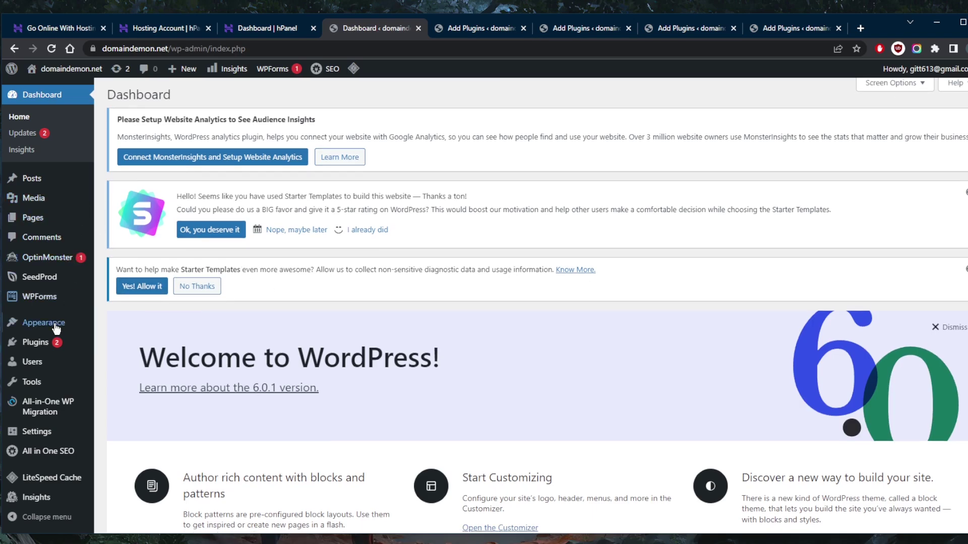
{"action": "scroll", "coordinate": [30, 363], "scroll_direction": "down", "scroll_amount": 7}
{"action": "scroll", "coordinate": [38, 362], "scroll_direction": "up", "scroll_amount": 7}
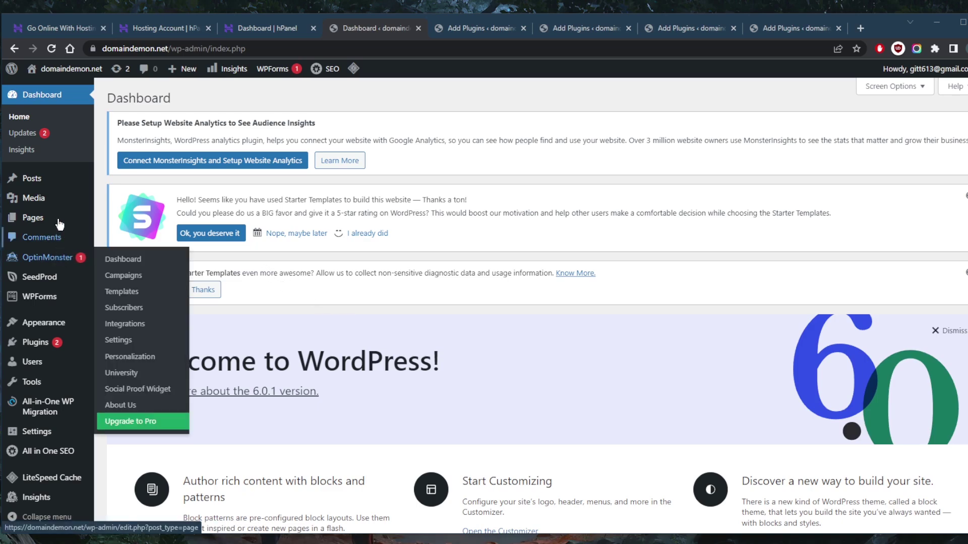
{"action": "mouse_move", "coordinate": [46, 223]}
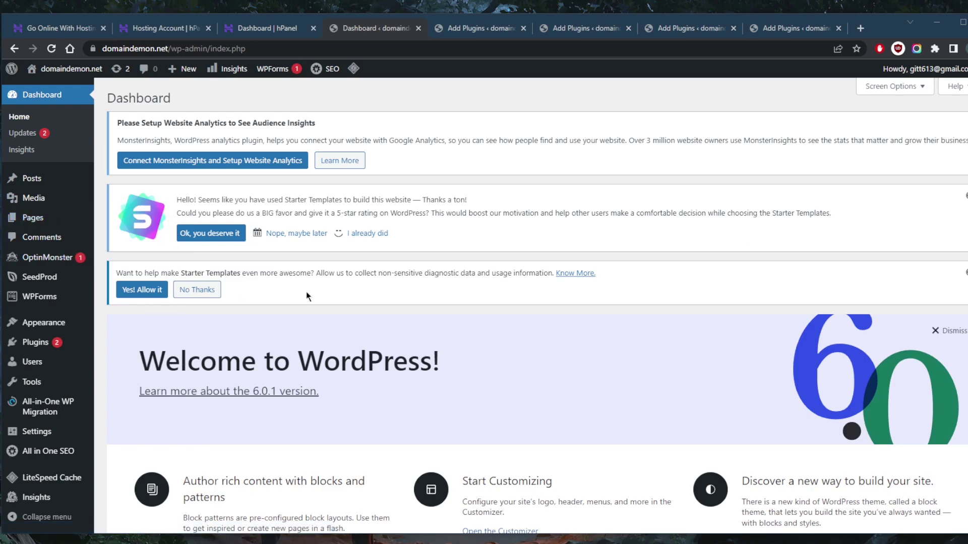
{"action": "scroll", "coordinate": [327, 305], "scroll_direction": "down", "scroll_amount": 5}
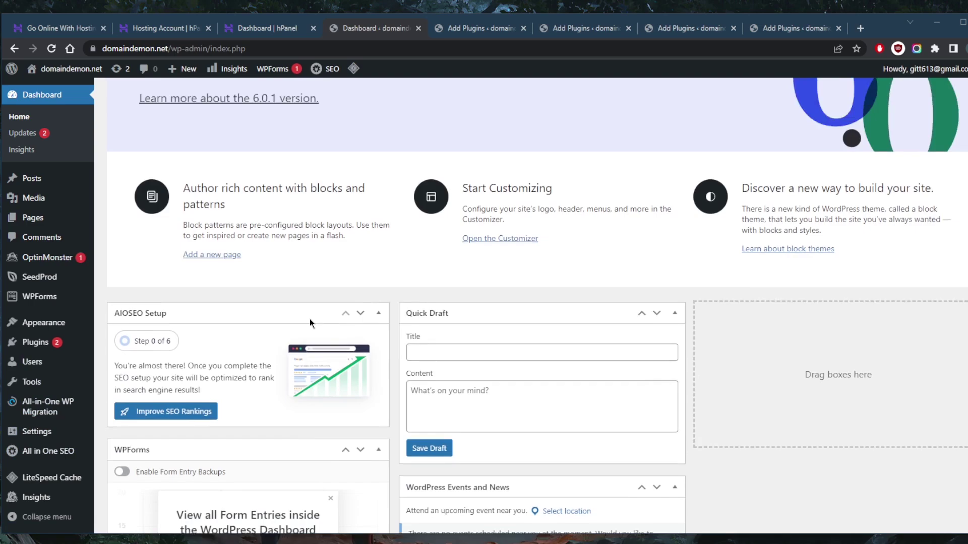
{"action": "scroll", "coordinate": [309, 319], "scroll_direction": "up", "scroll_amount": 5}
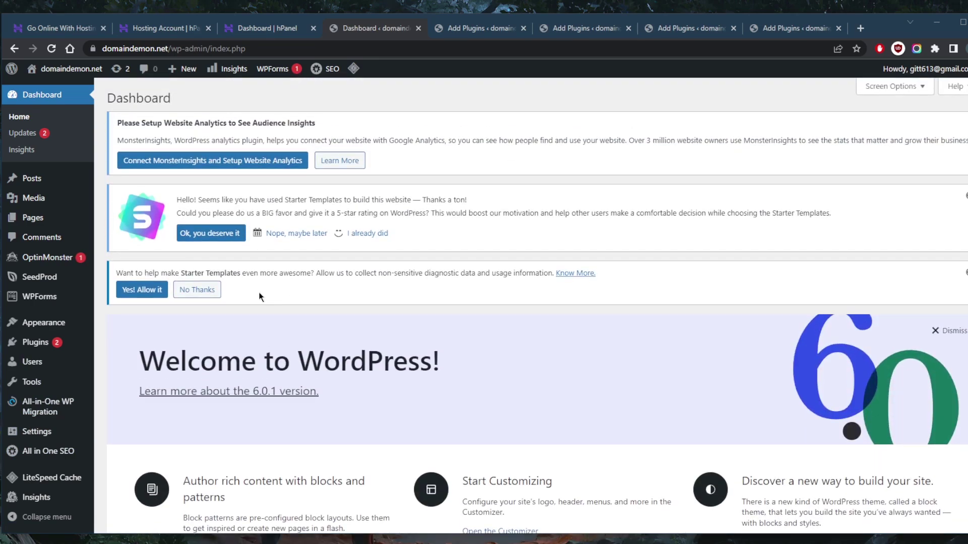
Go from the installed Plugins list to the Add New plugins page
{"action": "left_click", "coordinate": [40, 345]}
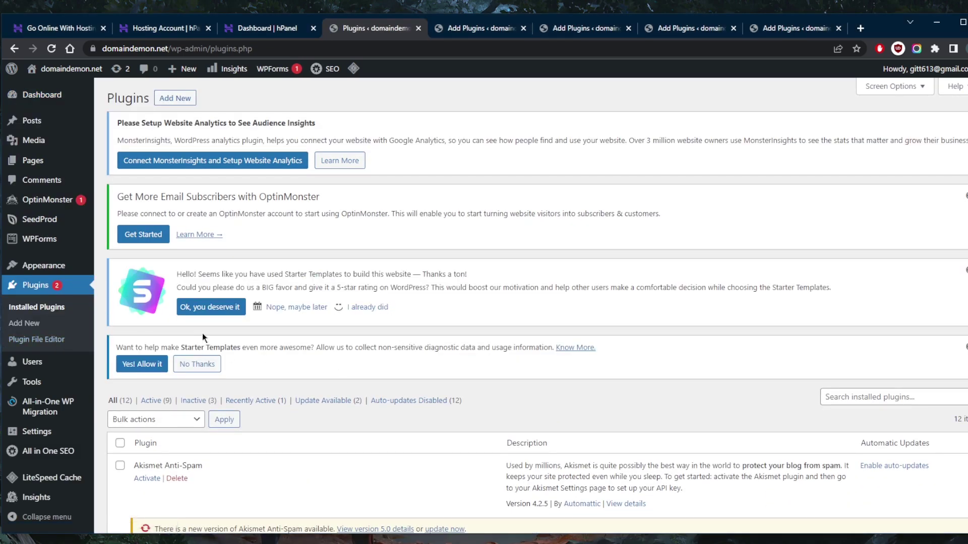
{"action": "scroll", "coordinate": [346, 319], "scroll_direction": "down", "scroll_amount": 5}
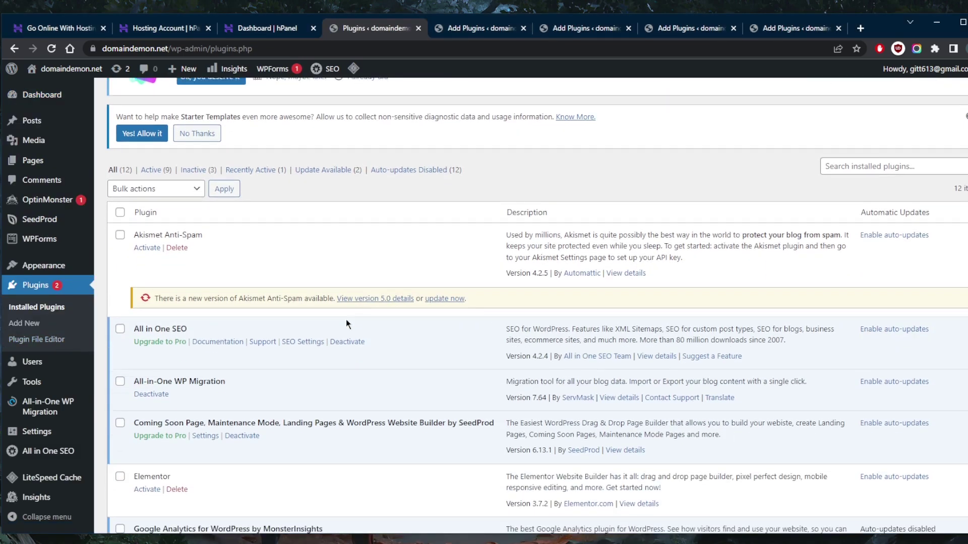
{"action": "left_click", "coordinate": [24, 323]}
{"action": "scroll", "coordinate": [649, 276], "scroll_direction": "down", "scroll_amount": 3}
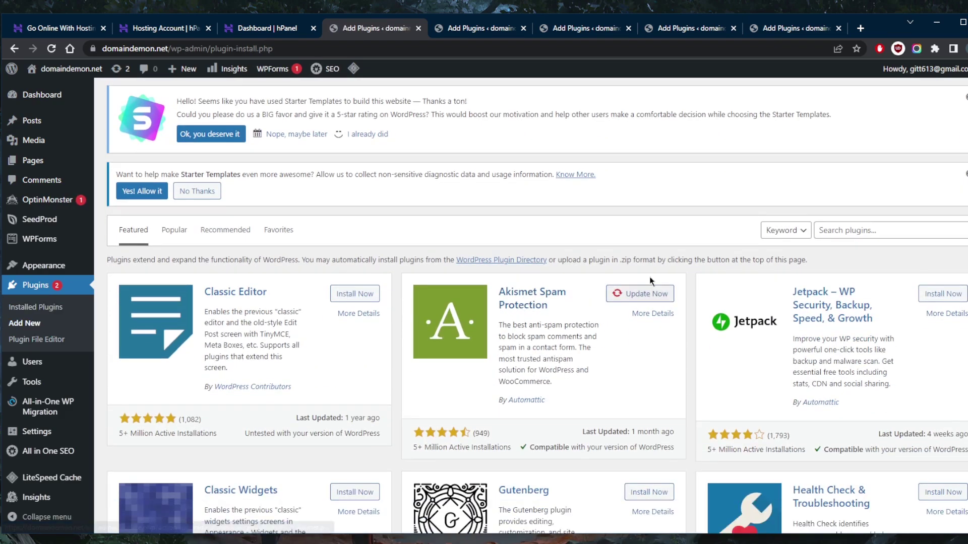
Search the plugin directory for 'seedprod' and confirm SeedProd Website Builder is Active
{"action": "left_click", "coordinate": [869, 229]}
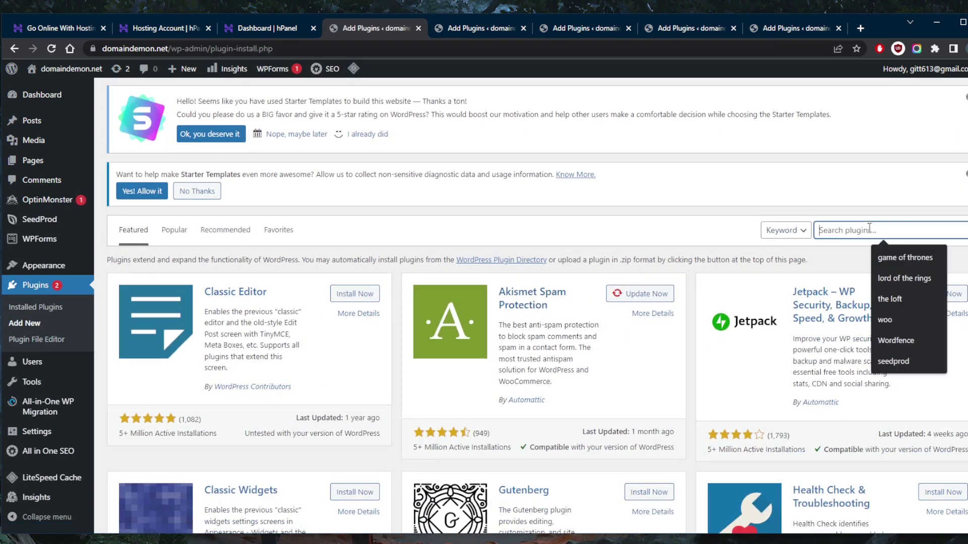
{"action": "type", "text": "seedprod"}
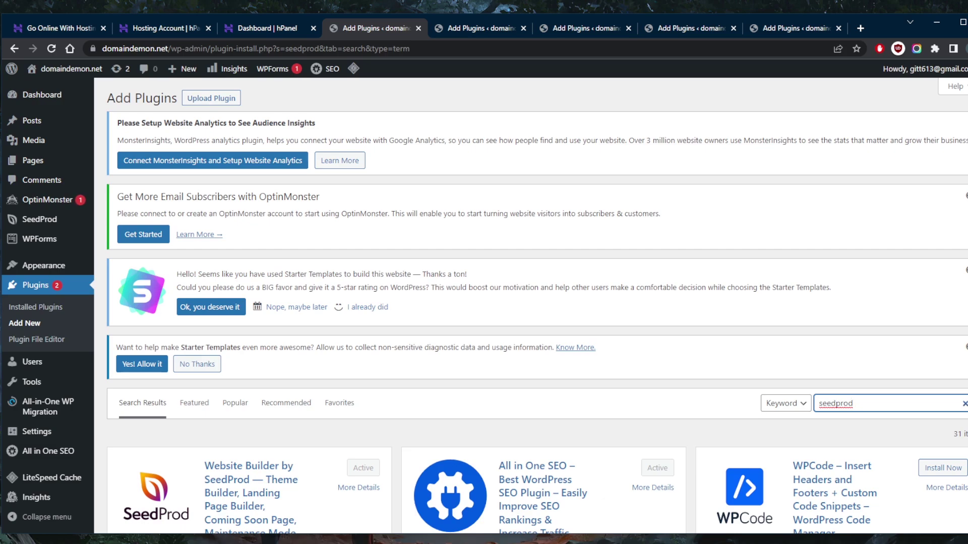
{"action": "scroll", "coordinate": [291, 267], "scroll_direction": "down", "scroll_amount": 5}
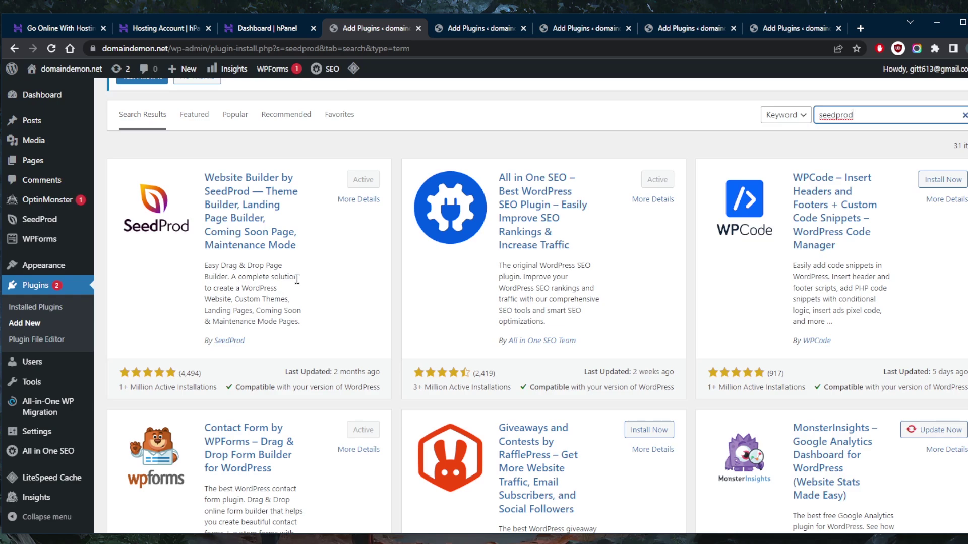
{"action": "scroll", "coordinate": [237, 322], "scroll_direction": "up", "scroll_amount": 2}
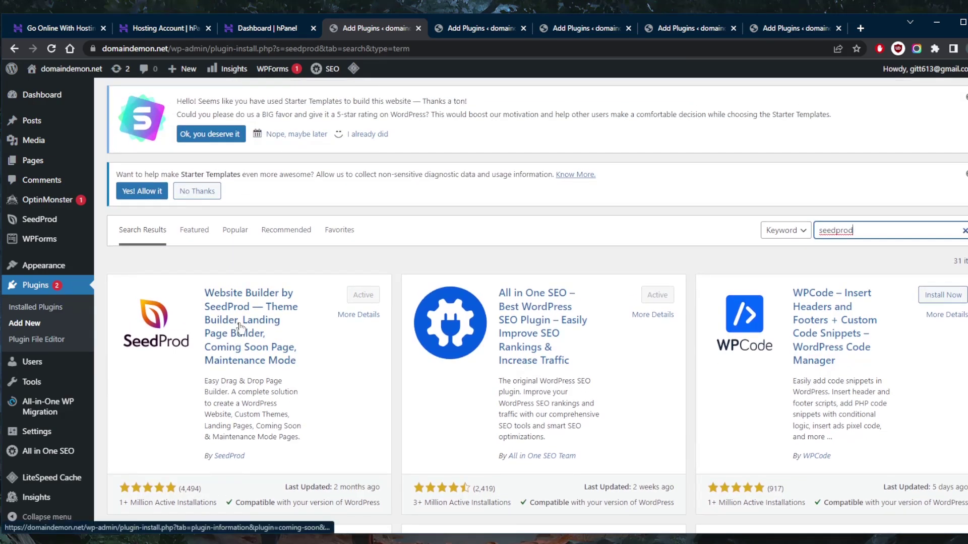
{"action": "scroll", "coordinate": [241, 328], "scroll_direction": "up", "scroll_amount": 3}
{"action": "scroll", "coordinate": [247, 328], "scroll_direction": "down", "scroll_amount": 3}
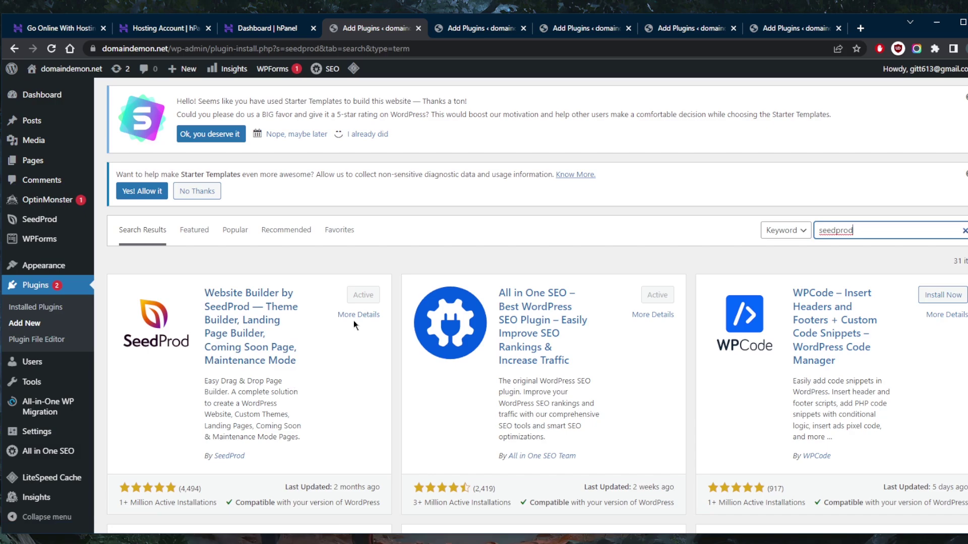
{"action": "scroll", "coordinate": [277, 364], "scroll_direction": "up", "scroll_amount": 4}
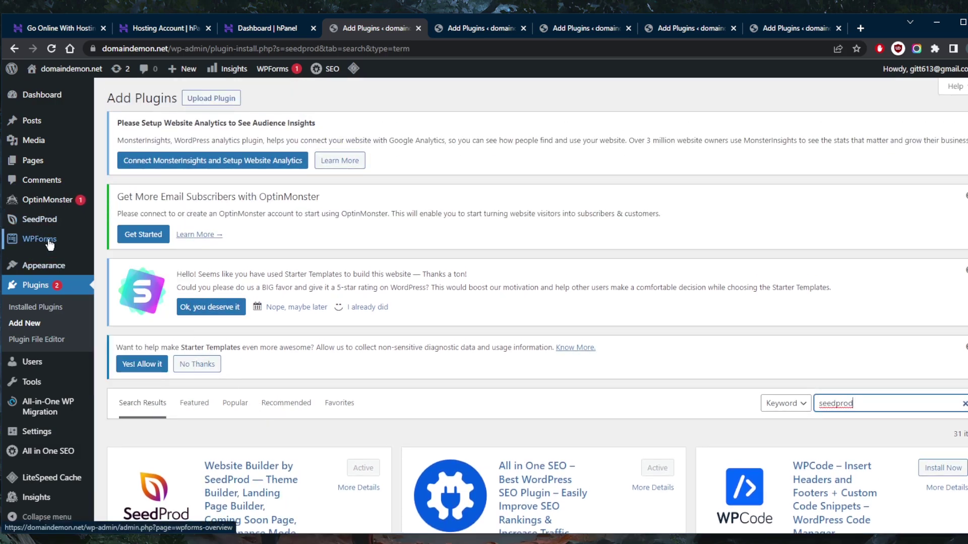
{"action": "mouse_move", "coordinate": [45, 223]}
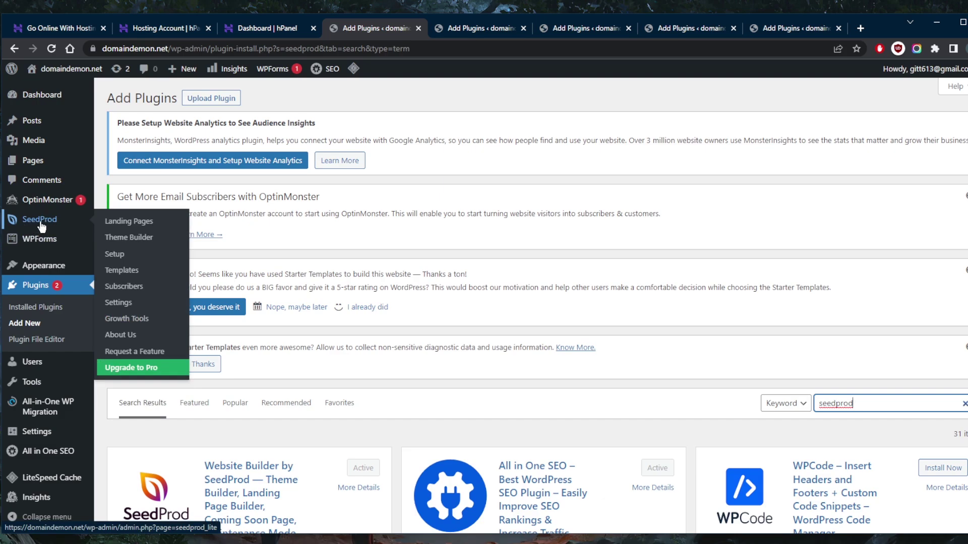
Open SeedProd's pages overview and start a new landing page from templates
{"action": "left_click", "coordinate": [44, 223]}
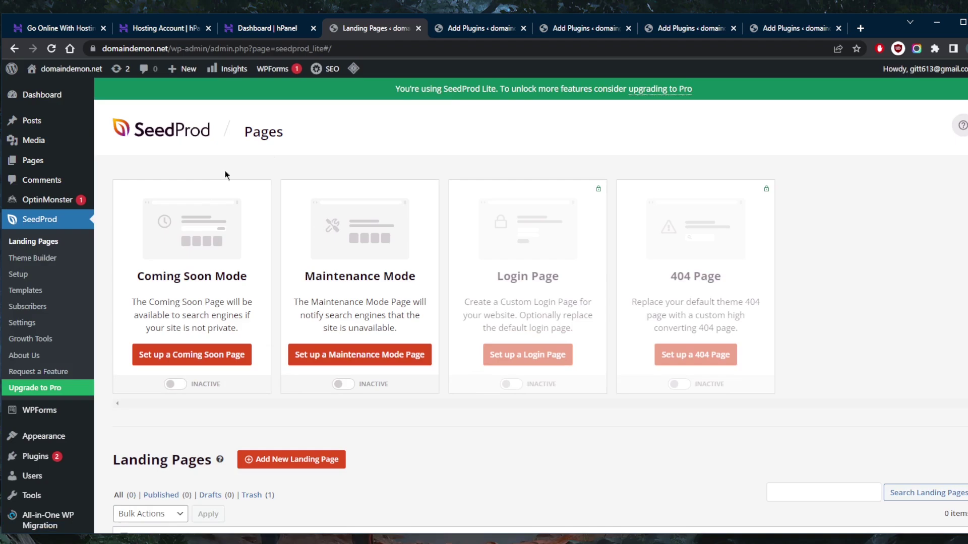
{"action": "scroll", "coordinate": [290, 249], "scroll_direction": "down", "scroll_amount": 3}
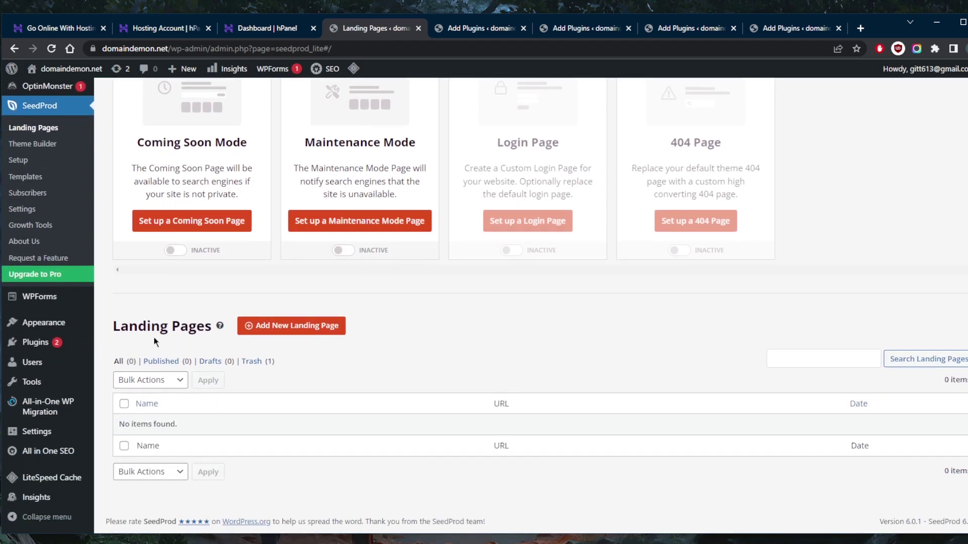
{"action": "left_click", "coordinate": [268, 328]}
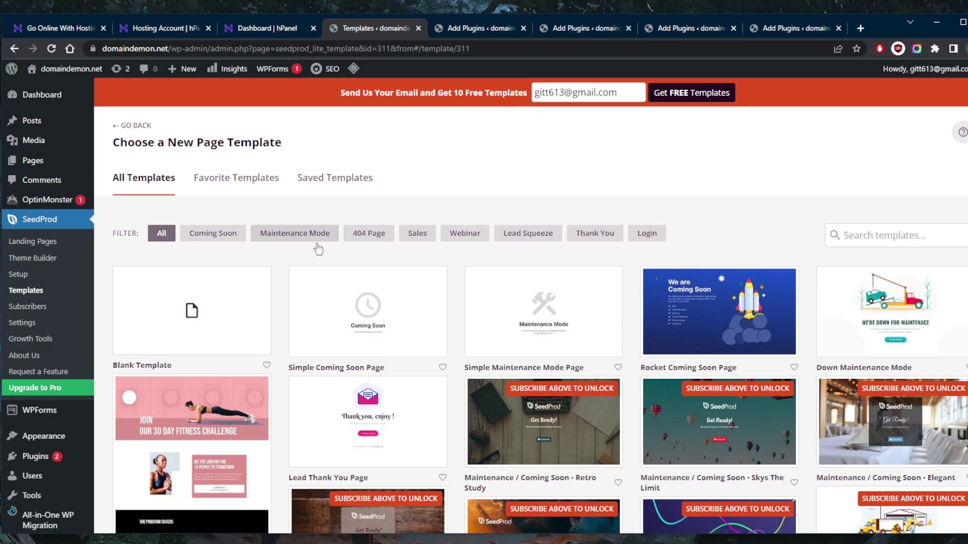
{"action": "scroll", "coordinate": [286, 296], "scroll_direction": "down", "scroll_amount": 1}
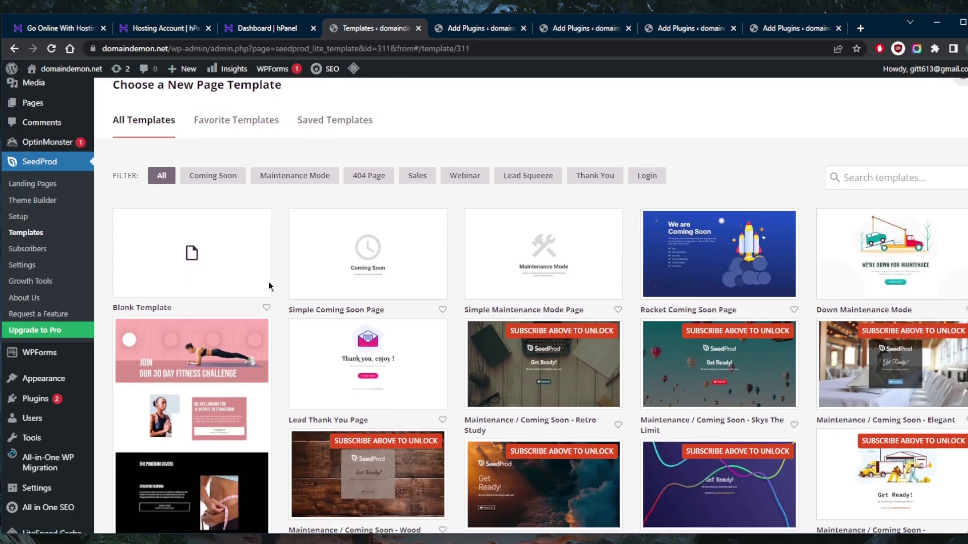
{"action": "scroll", "coordinate": [313, 276], "scroll_direction": "up", "scroll_amount": 1}
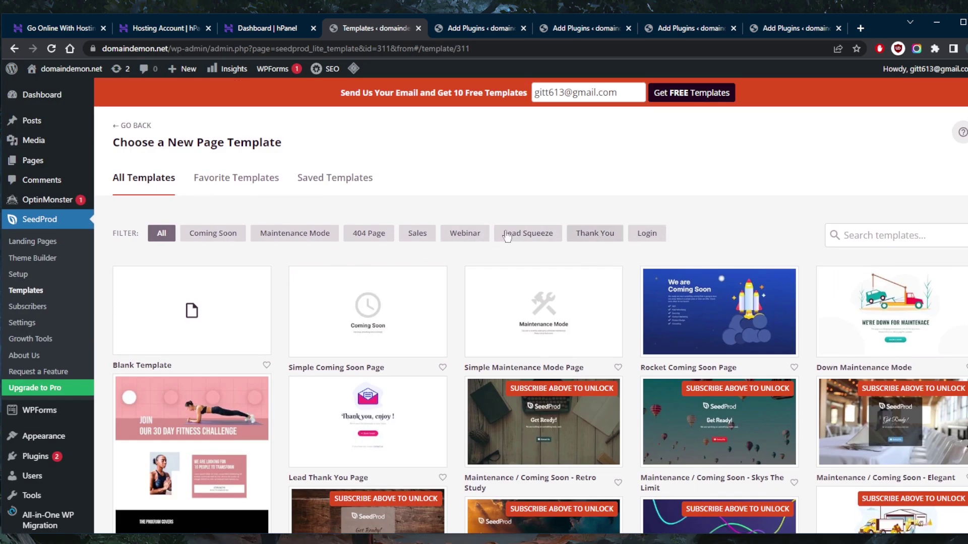
Filter templates through 404, Maintenance Mode and Coming Soon, ending on Sales
{"action": "left_click", "coordinate": [369, 235]}
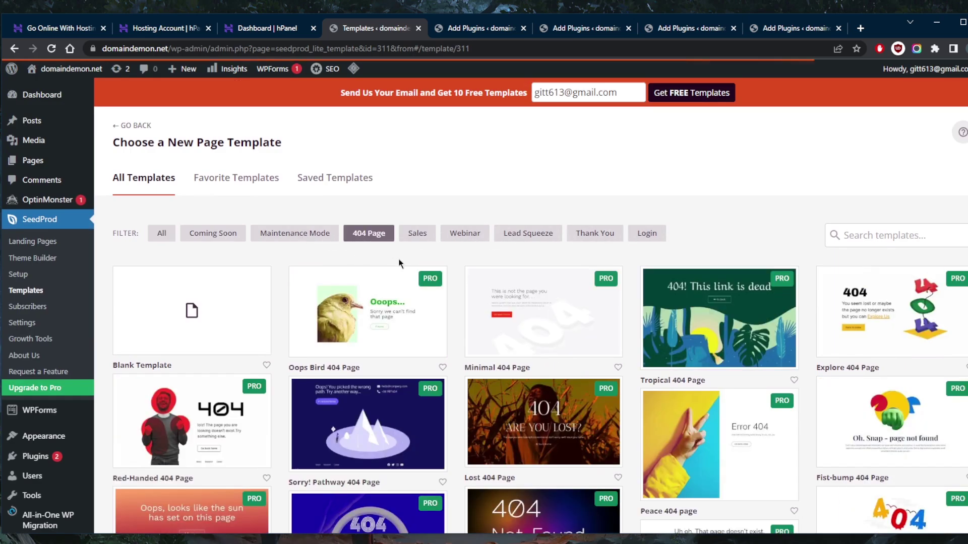
{"action": "scroll", "coordinate": [398, 262], "scroll_direction": "down", "scroll_amount": 1}
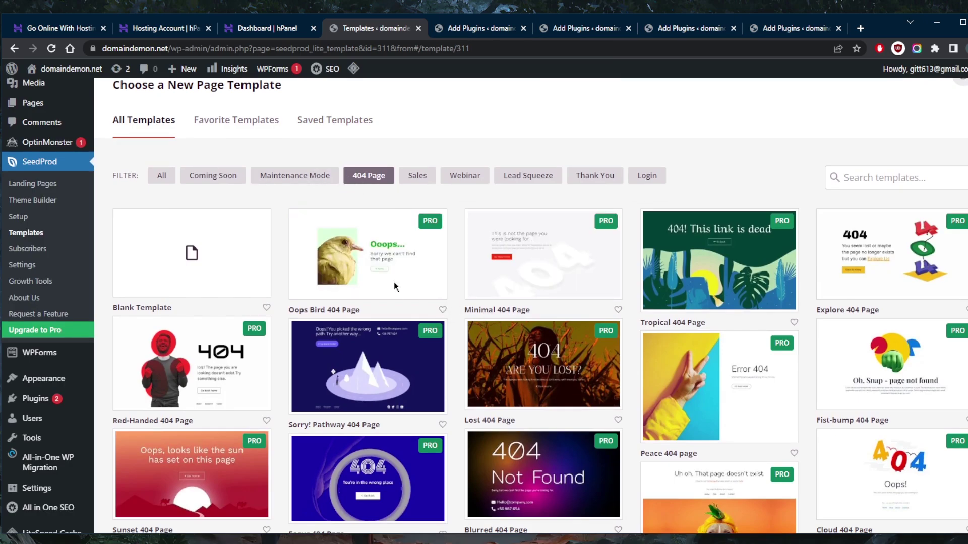
{"action": "left_click", "coordinate": [286, 177]}
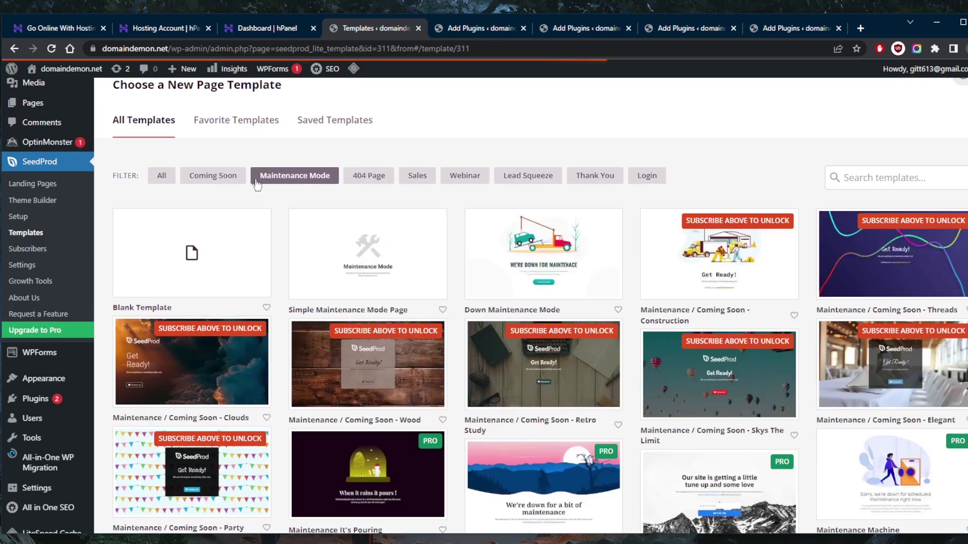
{"action": "left_click", "coordinate": [222, 177]}
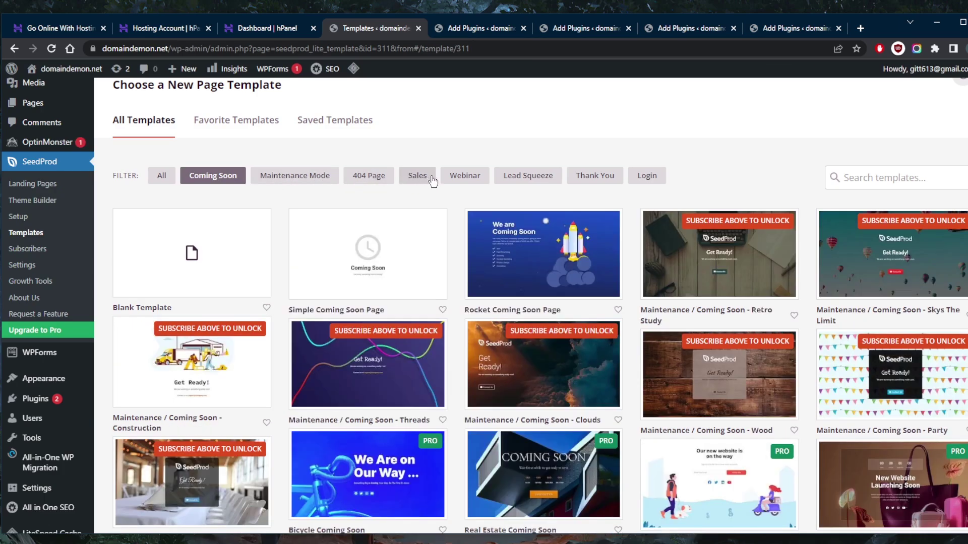
{"action": "left_click", "coordinate": [426, 179]}
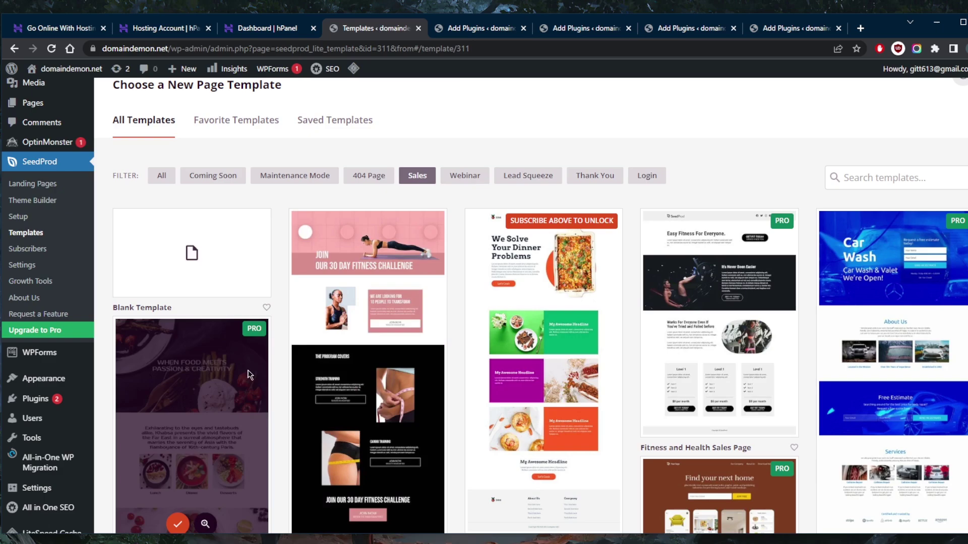
{"action": "scroll", "coordinate": [272, 381], "scroll_direction": "down", "scroll_amount": 2}
{"action": "scroll", "coordinate": [351, 334], "scroll_direction": "up", "scroll_amount": 1}
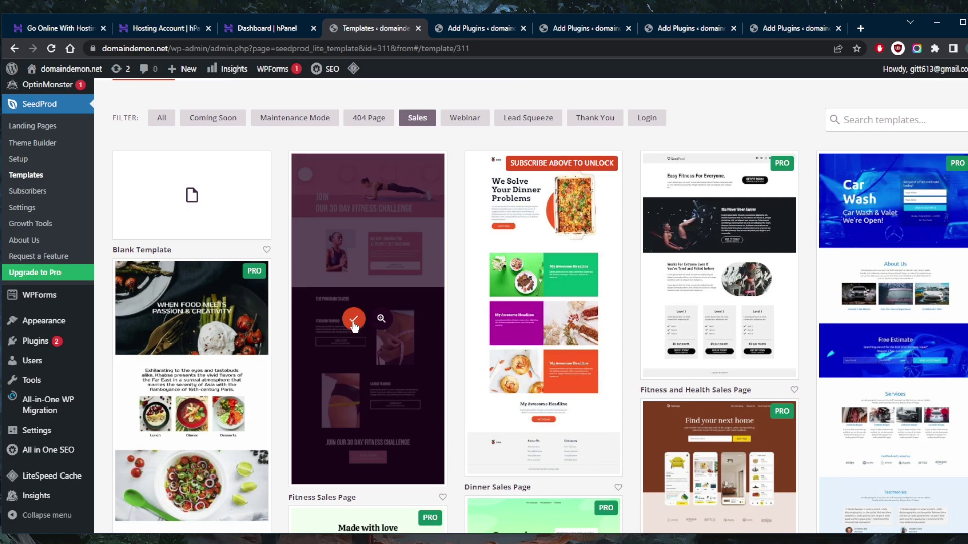
Pick the Fitness Sales Page template and name the page 'Fitness For All'
{"action": "left_click", "coordinate": [354, 320]}
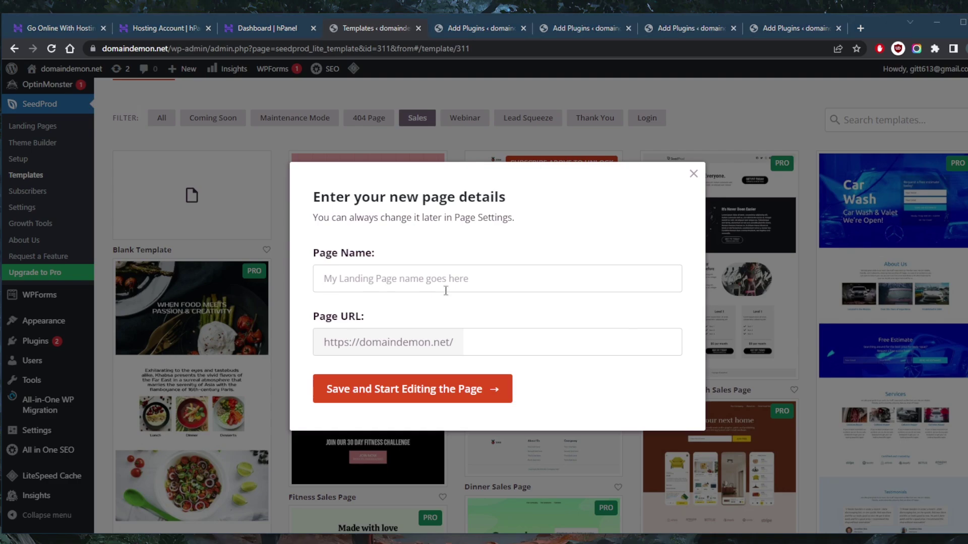
{"action": "left_click", "coordinate": [453, 271]}
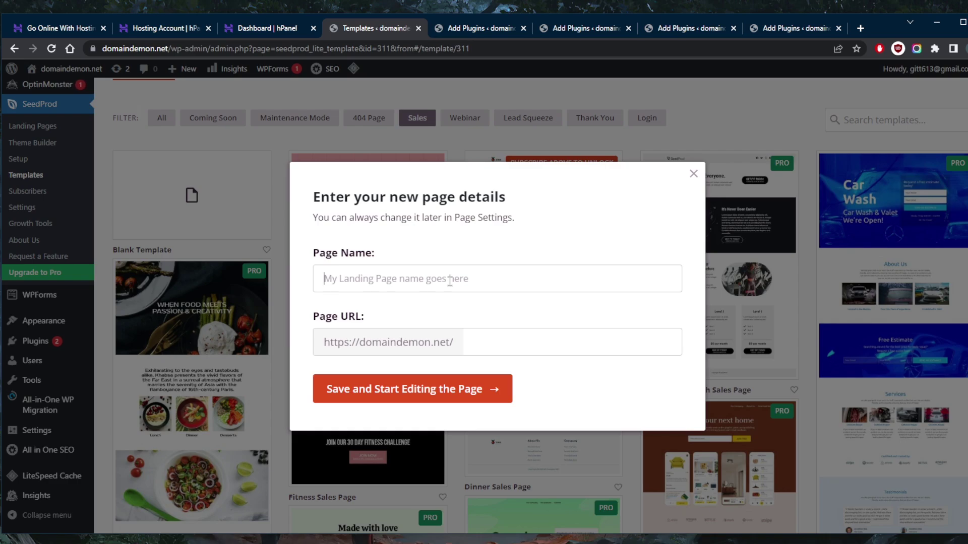
{"action": "type", "text": "L"}
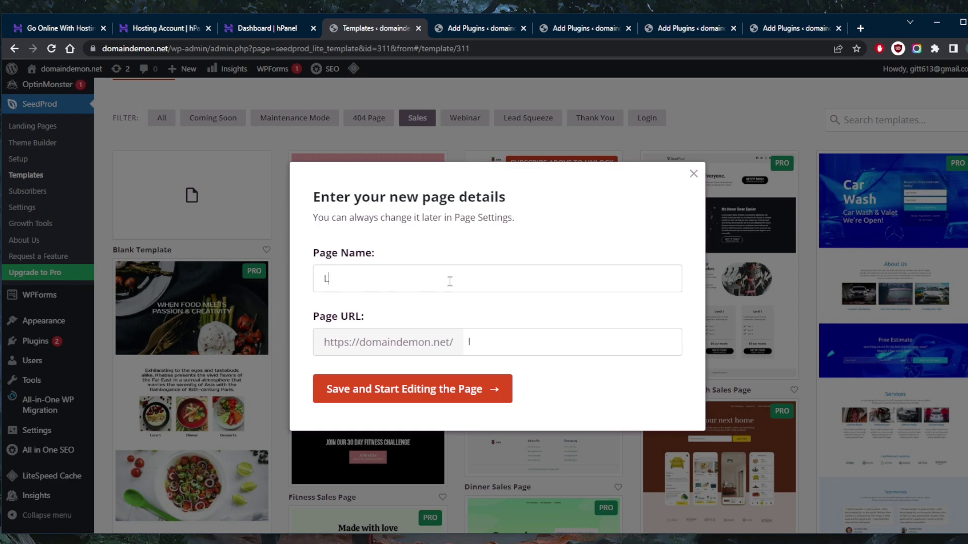
{"action": "key", "text": "BackSpace"}
{"action": "type", "text": "Fitness For All"}
Save the Fitness For All page and scroll through its 30 Day Fitness Challenge content
{"action": "left_click", "coordinate": [377, 395]}
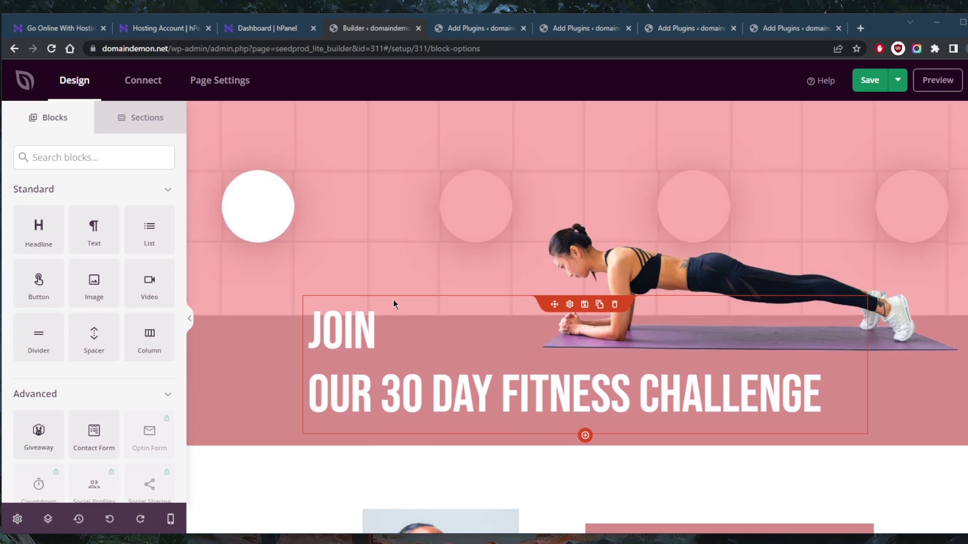
{"action": "scroll", "coordinate": [393, 299], "scroll_direction": "down", "scroll_amount": 10}
{"action": "scroll", "coordinate": [408, 339], "scroll_direction": "down", "scroll_amount": 5}
{"action": "scroll", "coordinate": [413, 346], "scroll_direction": "up", "scroll_amount": 15}
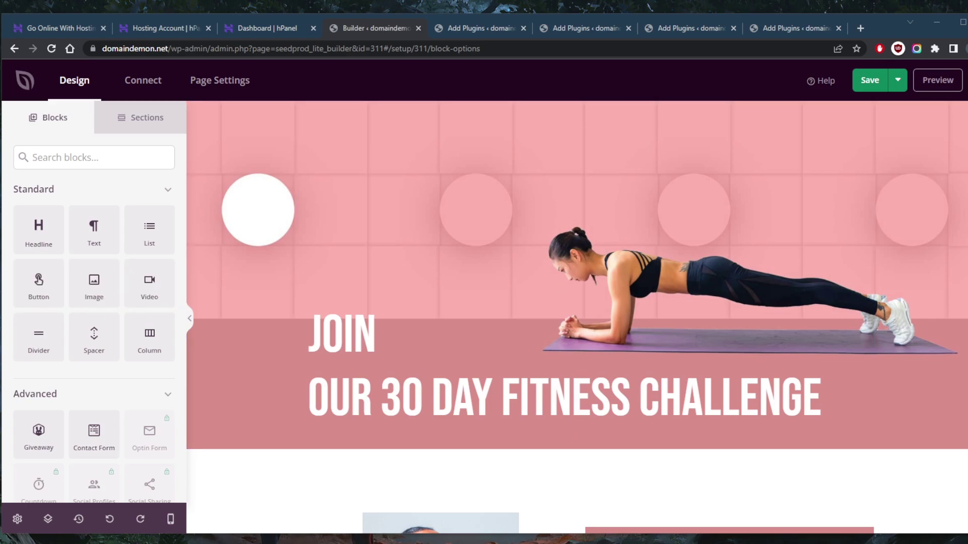
{"action": "scroll", "coordinate": [281, 269], "scroll_direction": "down", "scroll_amount": 7}
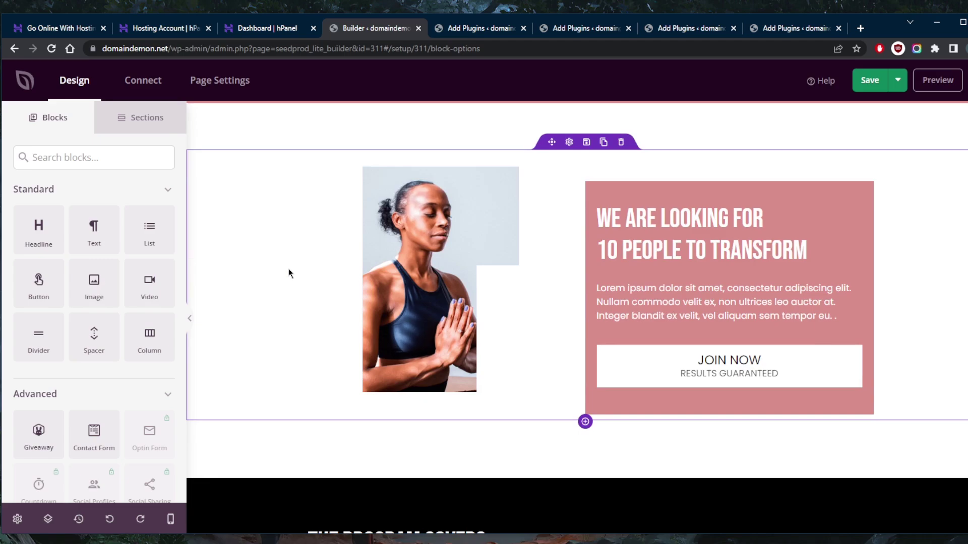
Select the 'We Are Looking For' headline, then its surrounding row's settings (width 1000)
{"action": "scroll", "coordinate": [290, 273], "scroll_direction": "up", "scroll_amount": 1}
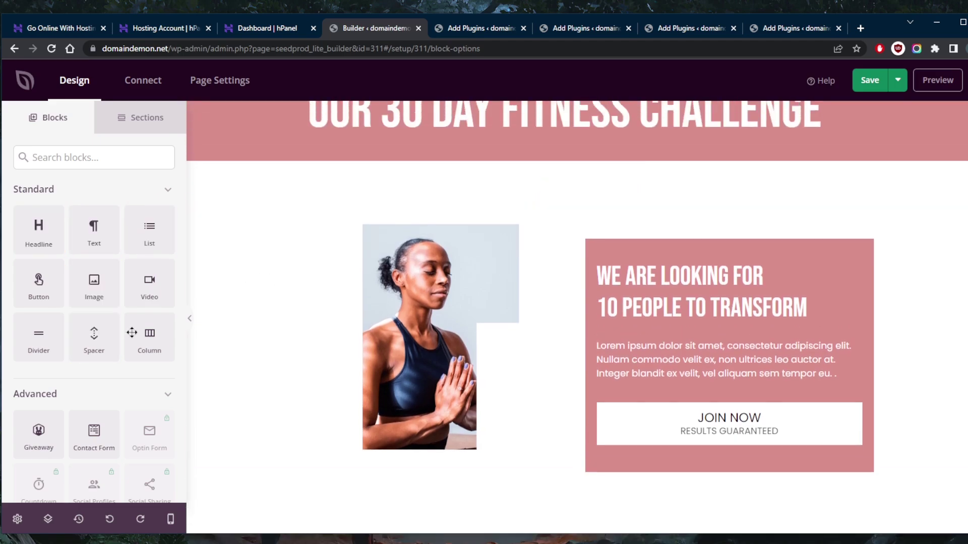
{"action": "scroll", "coordinate": [403, 331], "scroll_direction": "down", "scroll_amount": 1}
{"action": "scroll", "coordinate": [596, 270], "scroll_direction": "up", "scroll_amount": 1}
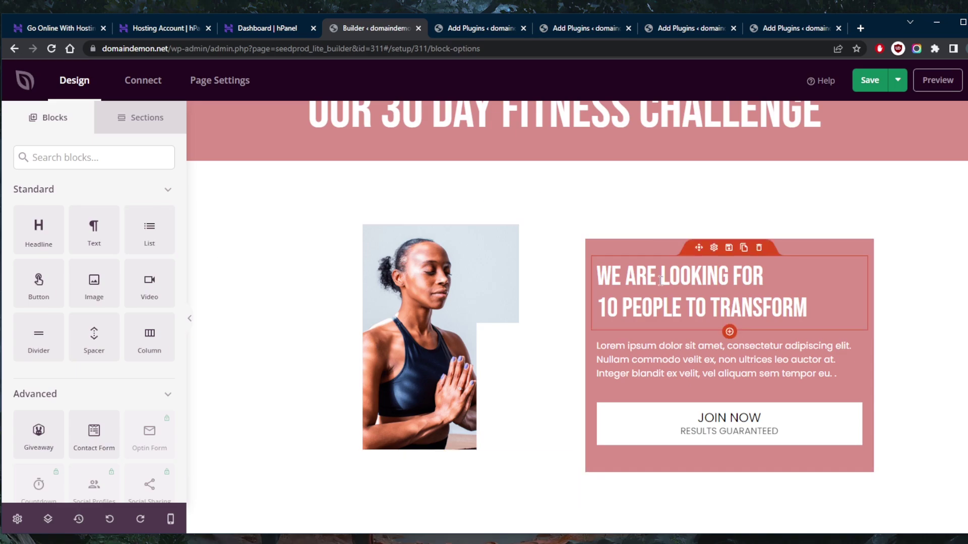
{"action": "left_click", "coordinate": [693, 280]}
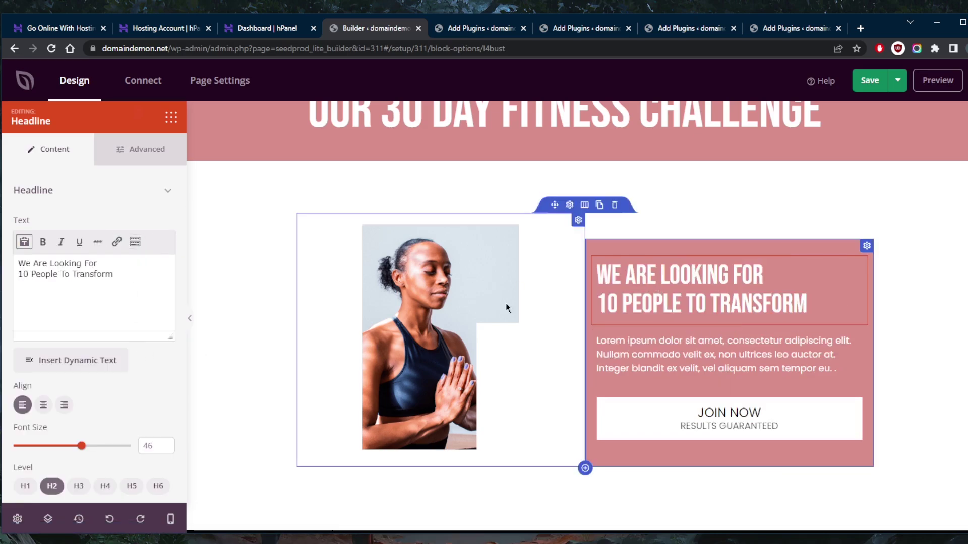
{"action": "left_click", "coordinate": [842, 244]}
{"action": "scroll", "coordinate": [81, 258], "scroll_direction": "down", "scroll_amount": 2}
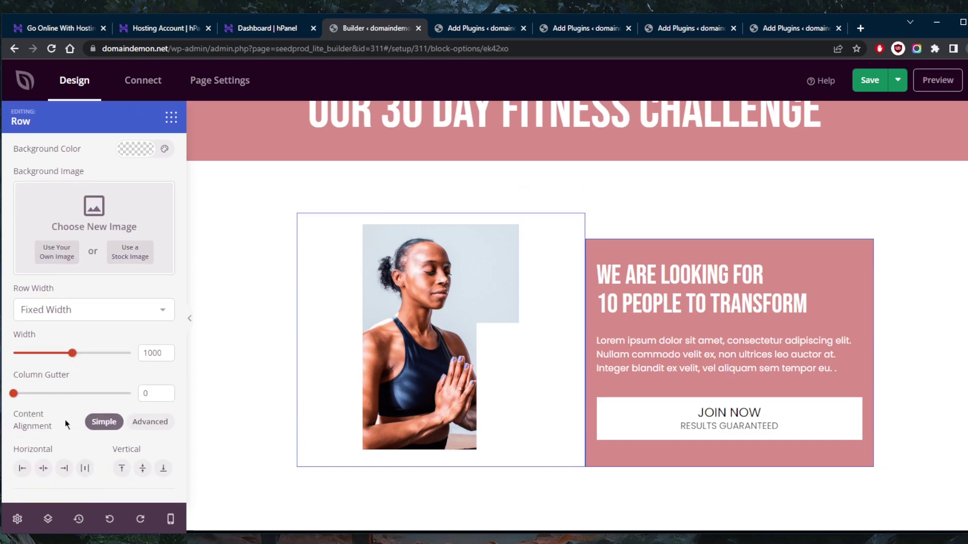
Set the photo row background from green to slate blue #5E7A90
{"action": "scroll", "coordinate": [101, 313], "scroll_direction": "up", "scroll_amount": 2}
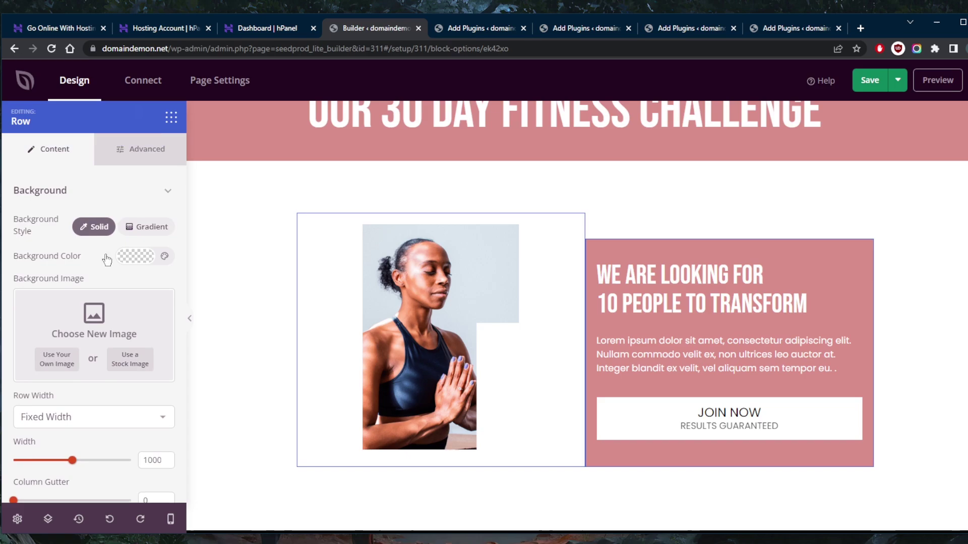
{"action": "left_click", "coordinate": [153, 258]}
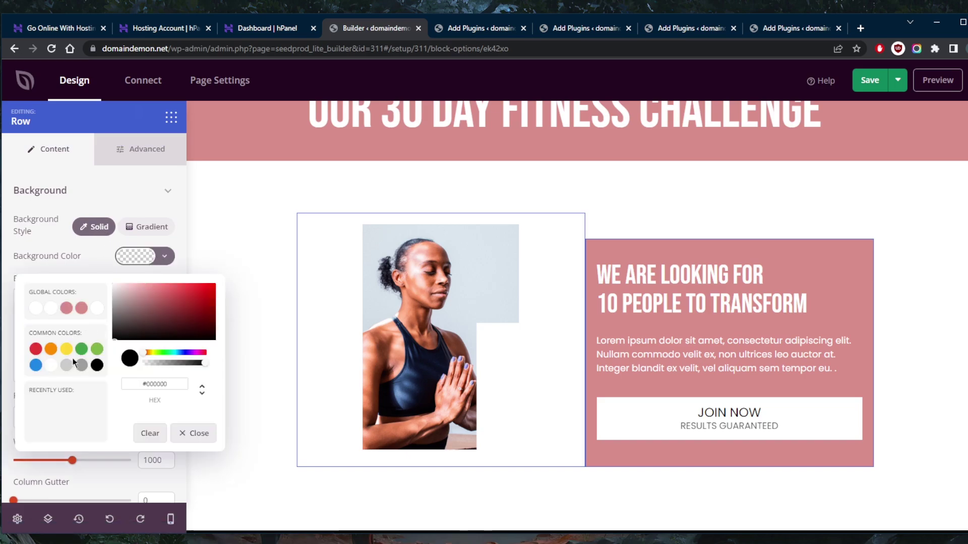
{"action": "left_click", "coordinate": [98, 349]}
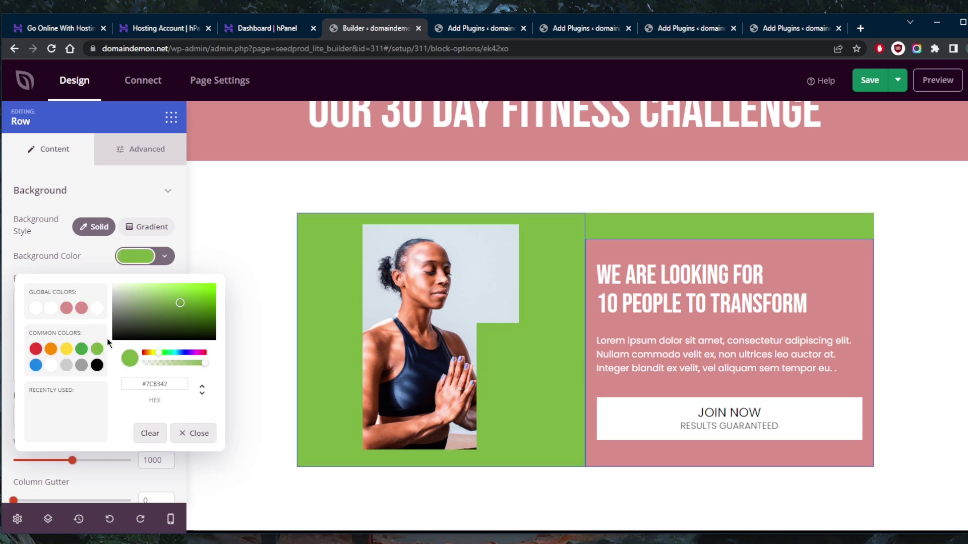
{"action": "mouse_move", "coordinate": [177, 306]}
{"action": "left_mouse_down"}
{"action": "mouse_move", "coordinate": [161, 302]}
{"action": "mouse_move", "coordinate": [164, 318]}
{"action": "mouse_move", "coordinate": [185, 322]}
{"action": "mouse_move", "coordinate": [181, 307]}
{"action": "mouse_move", "coordinate": [155, 301]}
{"action": "mouse_move", "coordinate": [150, 310]}
{"action": "left_mouse_up"}
{"action": "left_click", "coordinate": [36, 365]}
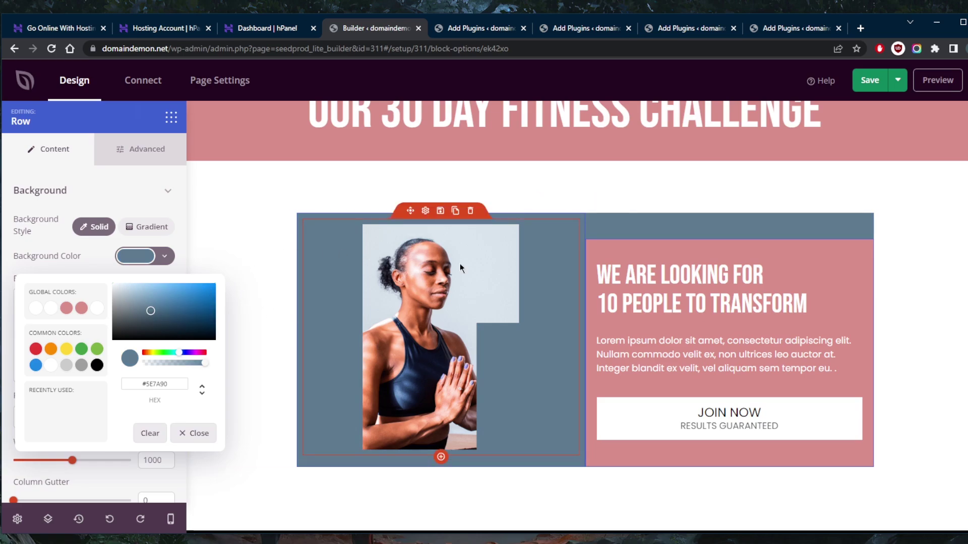
{"action": "left_click", "coordinate": [852, 391]}
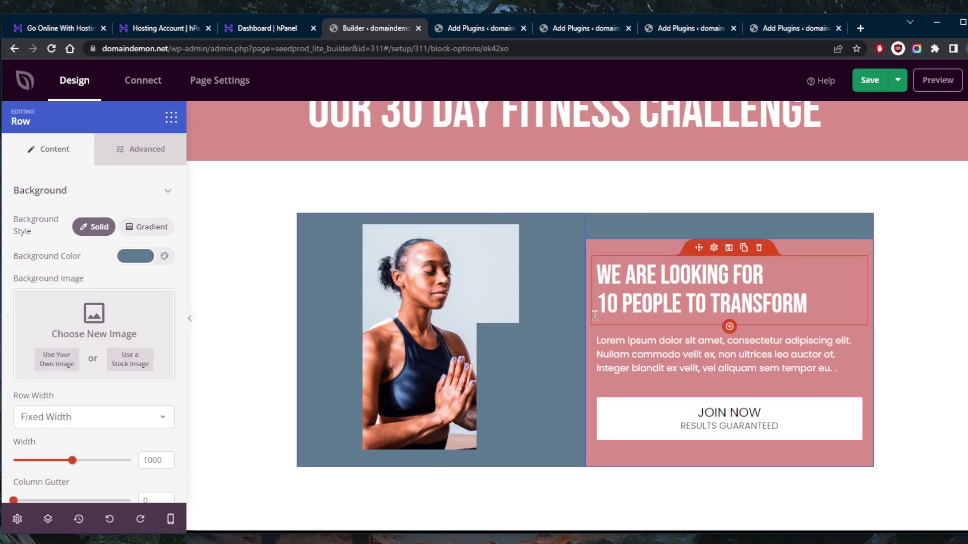
Keep a solid row background and review the row's Advanced spacing and attribute options
{"action": "left_click", "coordinate": [146, 227]}
{"action": "left_click", "coordinate": [96, 227]}
{"action": "left_click", "coordinate": [140, 149]}
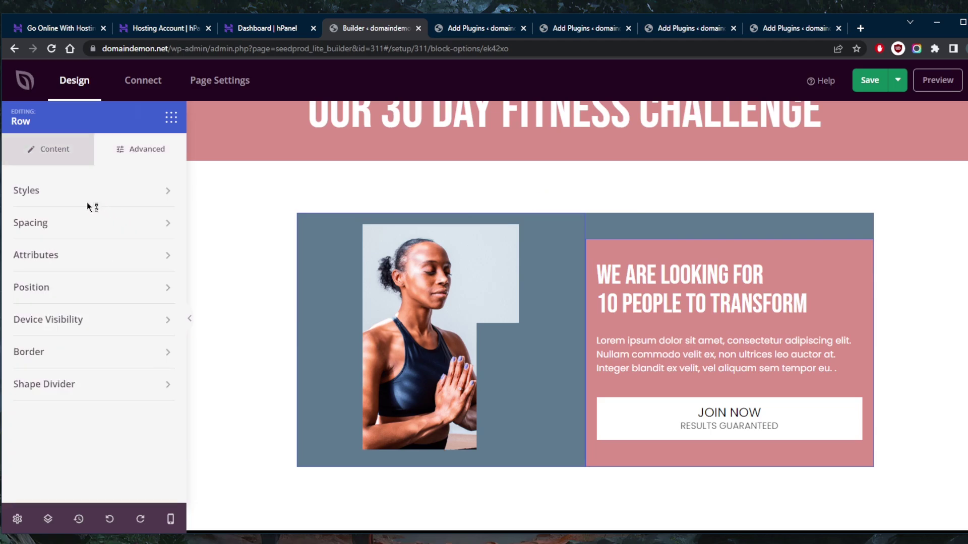
{"action": "left_click", "coordinate": [157, 223]}
{"action": "left_click", "coordinate": [150, 234]}
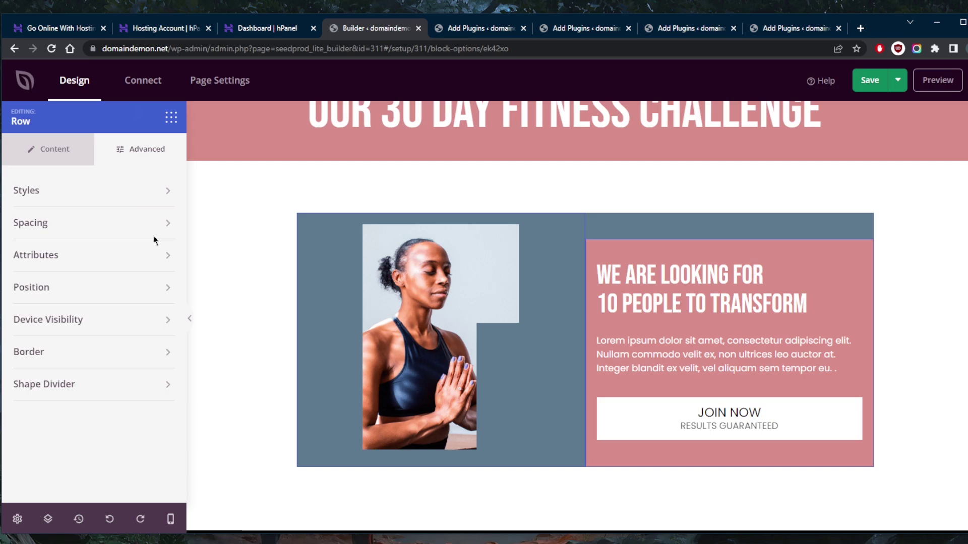
{"action": "left_click", "coordinate": [145, 257]}
{"action": "left_click", "coordinate": [147, 256]}
{"action": "left_click", "coordinate": [61, 151]}
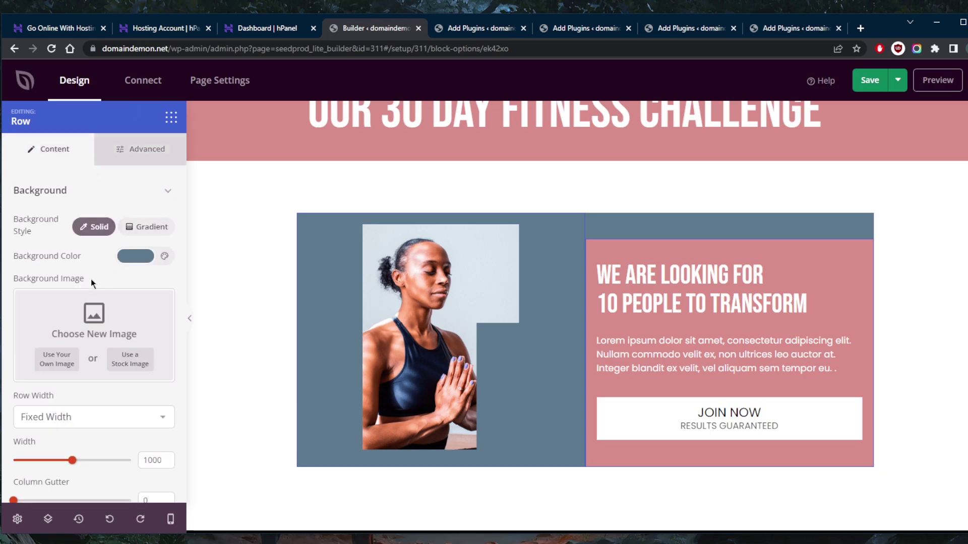
Widen the photo row to 1030 and return to the blocks library
{"action": "scroll", "coordinate": [93, 313], "scroll_direction": "down", "scroll_amount": 2}
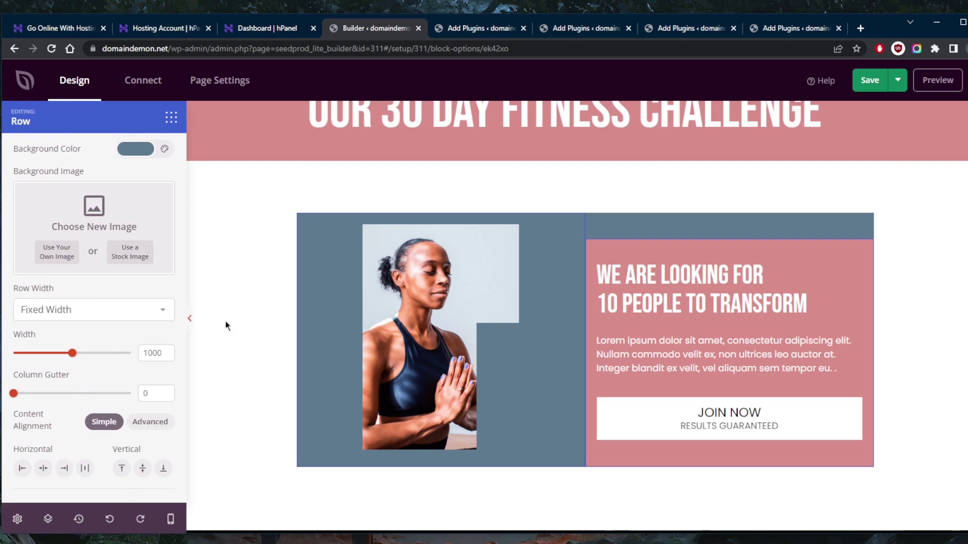
{"action": "left_click_drag", "start_coordinate": [72, 353], "coordinate": [77, 359]}
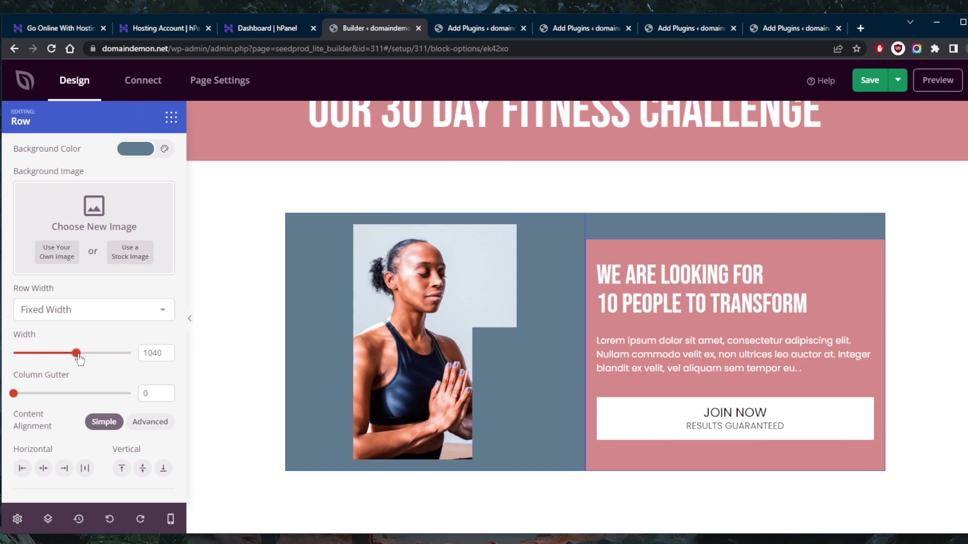
{"action": "mouse_move", "coordinate": [79, 358]}
{"action": "left_mouse_down"}
{"action": "mouse_move", "coordinate": [11, 357]}
{"action": "mouse_move", "coordinate": [89, 362]}
{"action": "mouse_move", "coordinate": [65, 359]}
{"action": "mouse_move", "coordinate": [75, 364]}
{"action": "left_mouse_up"}
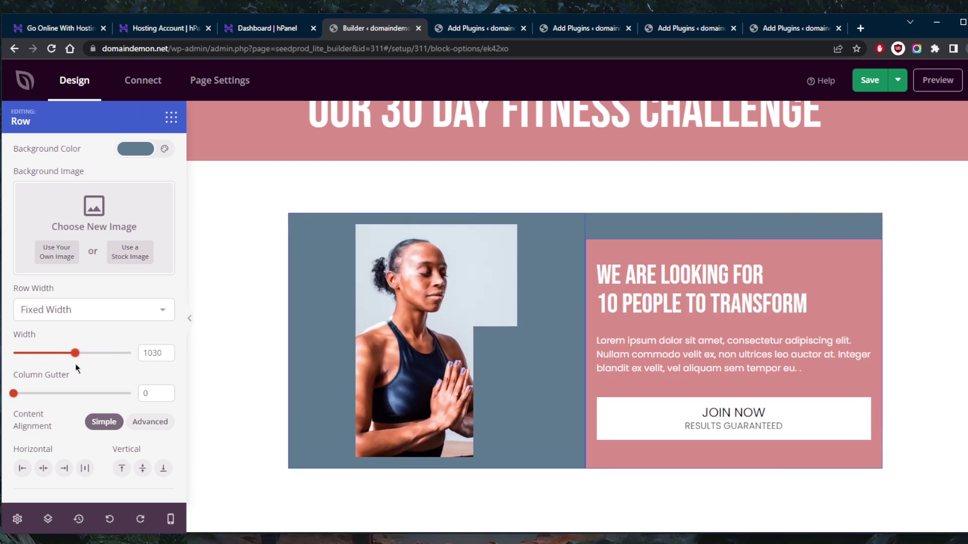
{"action": "left_click", "coordinate": [150, 422]}
{"action": "scroll", "coordinate": [60, 418], "scroll_direction": "down", "scroll_amount": 3}
{"action": "scroll", "coordinate": [62, 415], "scroll_direction": "up", "scroll_amount": 3}
{"action": "scroll", "coordinate": [111, 403], "scroll_direction": "up", "scroll_amount": 2}
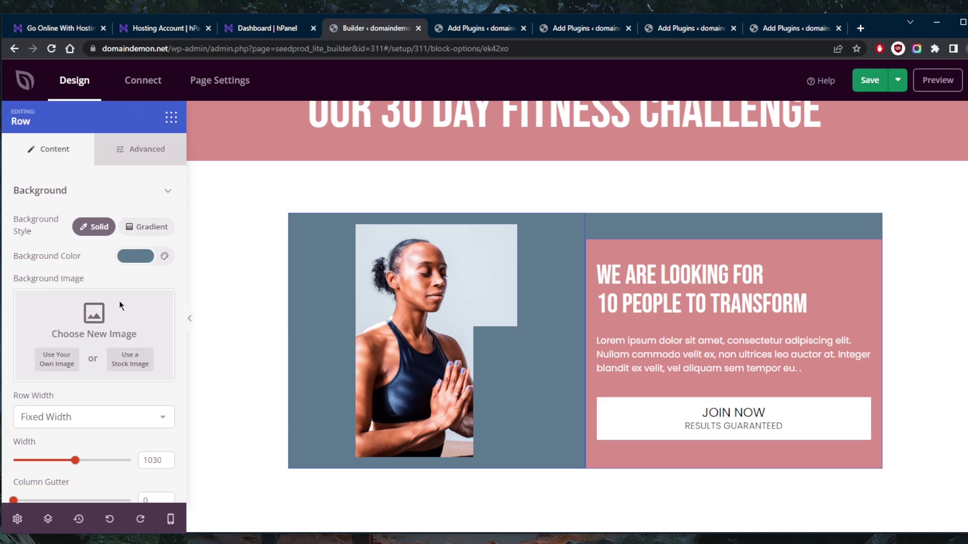
{"action": "left_click", "coordinate": [173, 121]}
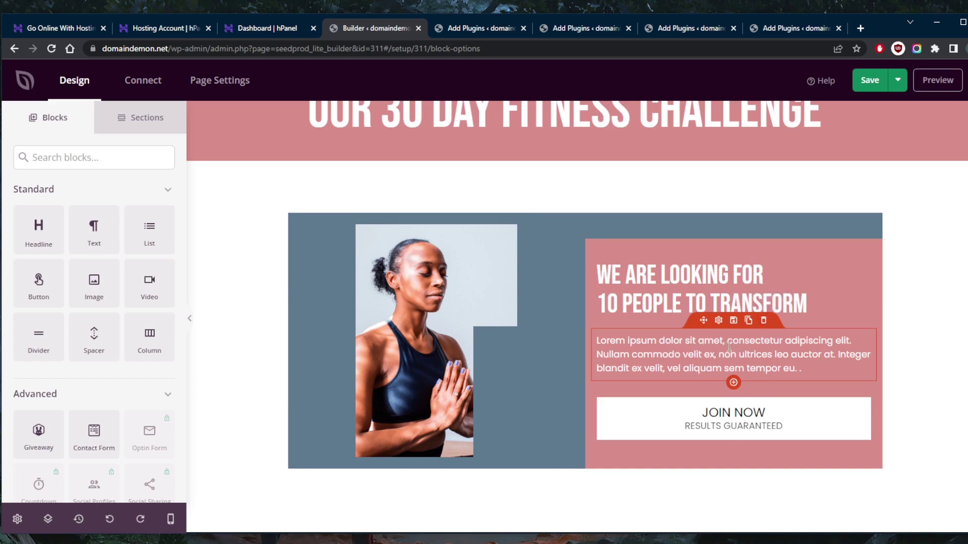
Replace the short lorem ipsum paragraph under the headline with a new Text block
{"action": "left_click", "coordinate": [764, 321]}
{"action": "left_click", "coordinate": [460, 311]}
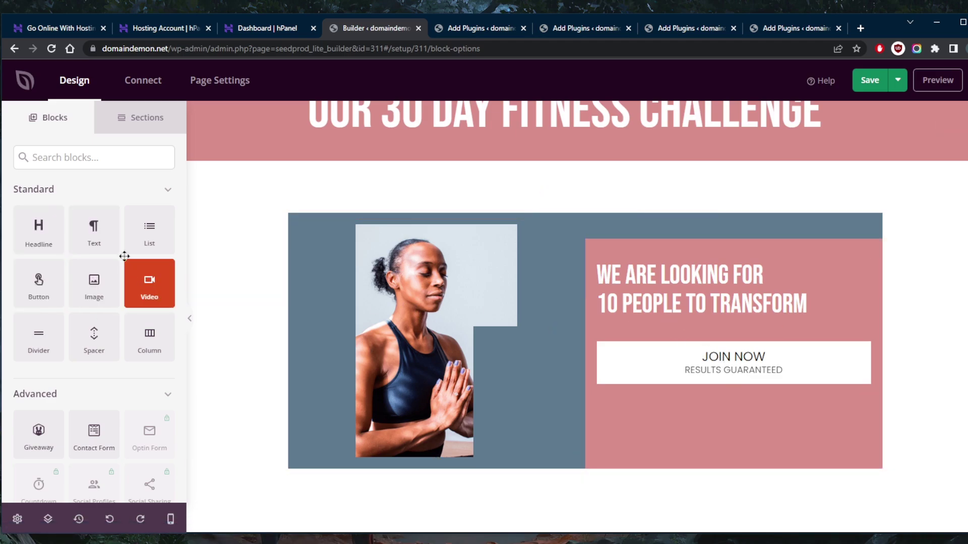
{"action": "left_click_drag", "start_coordinate": [103, 237], "coordinate": [676, 348]}
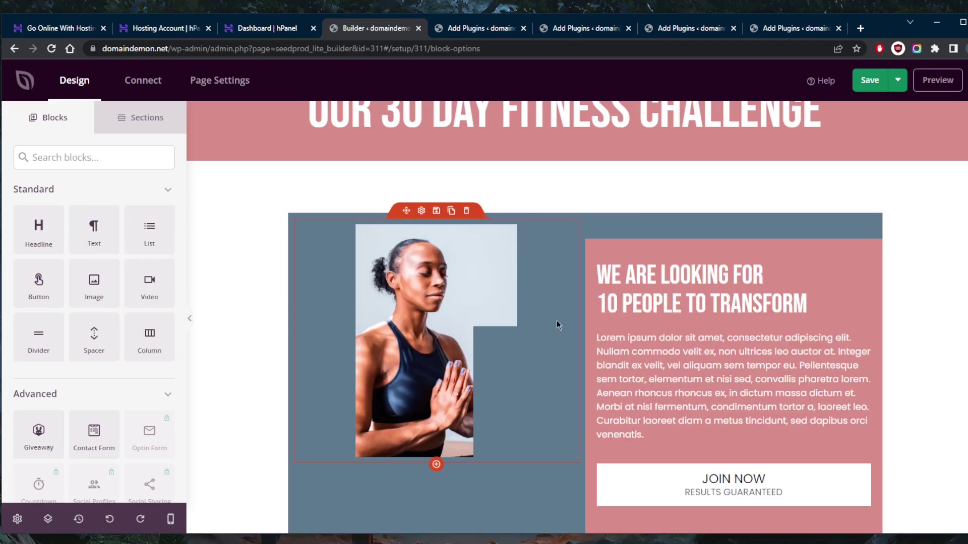
Change the new paragraph's text to 'Fitness is your best friend'
{"action": "left_click", "coordinate": [761, 390]}
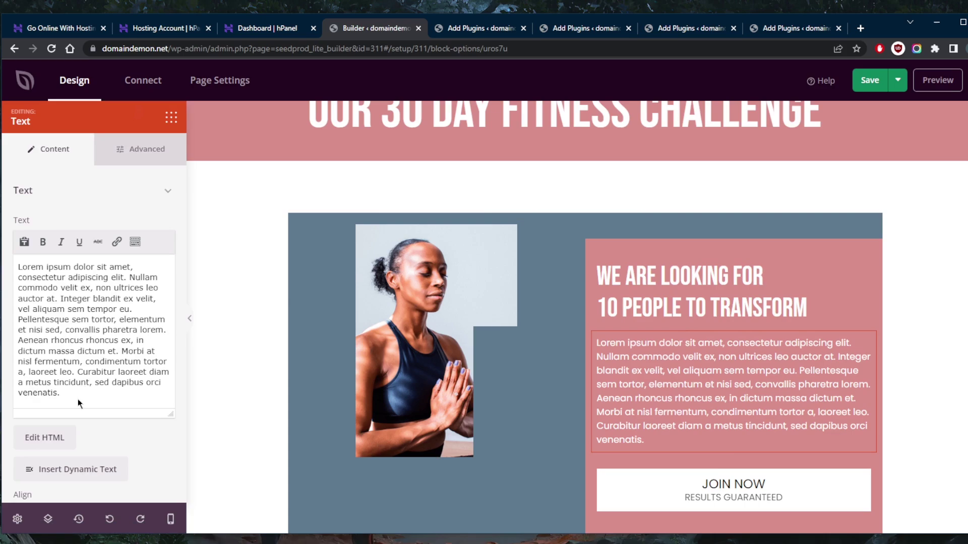
{"action": "left_click_drag", "start_coordinate": [78, 400], "coordinate": [15, 252]}
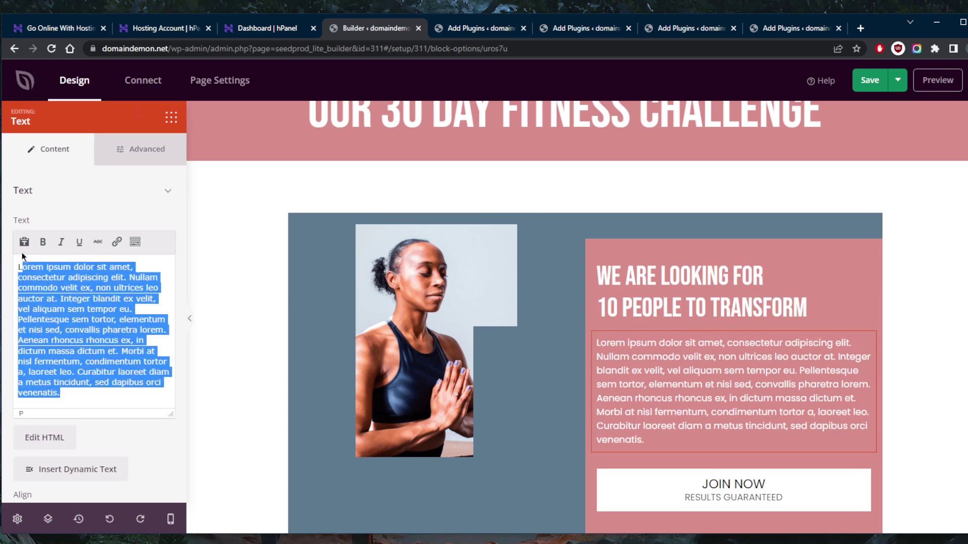
{"action": "type", "text": "Fit"}
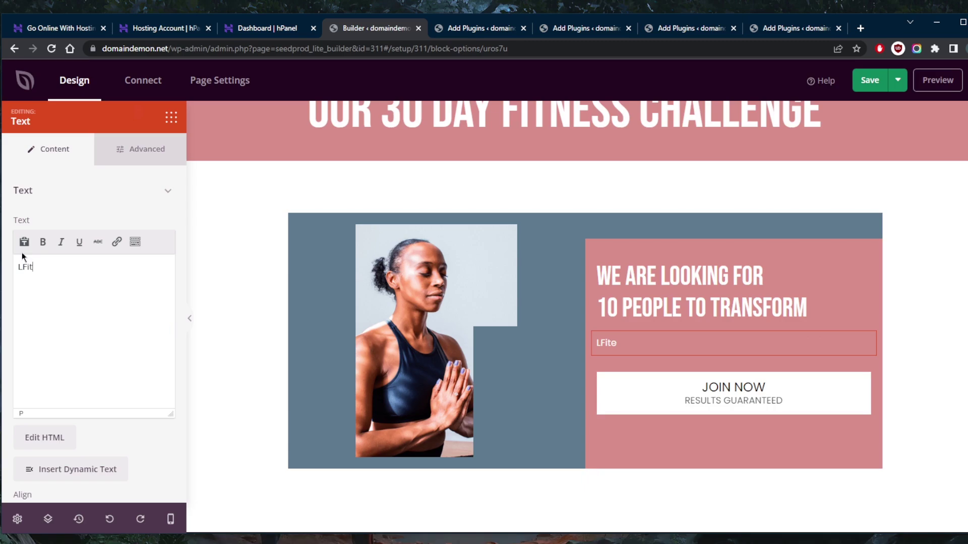
{"action": "key", "text": "BackSpace"}
{"action": "key", "text": "BackSpace"}
{"action": "key", "text": "BackSpace"}
{"action": "key", "text": "BackSpace"}
{"action": "type", "text": "Fitness is your best friend"}
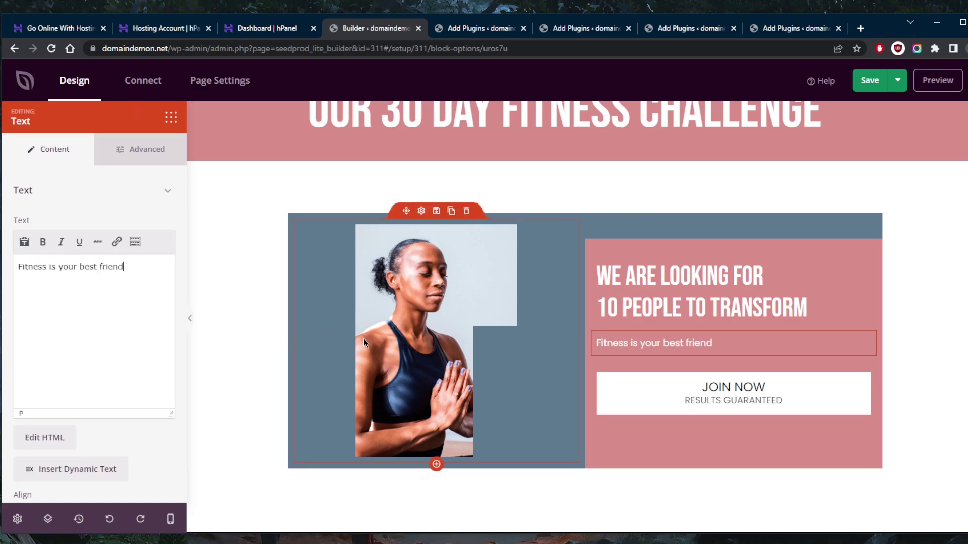
Centre the paragraph and raise its font size to 55
{"action": "scroll", "coordinate": [101, 414], "scroll_direction": "down", "scroll_amount": 2}
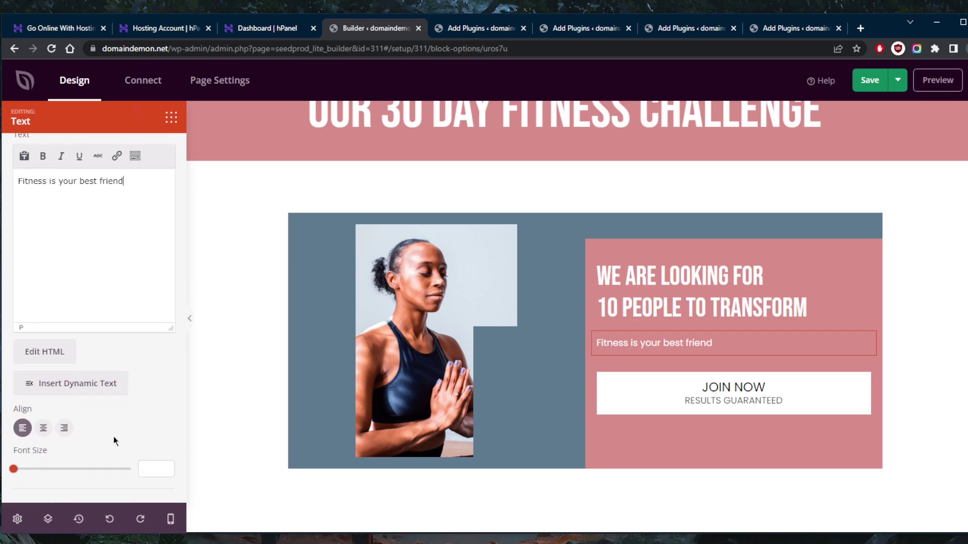
{"action": "left_click", "coordinate": [44, 428]}
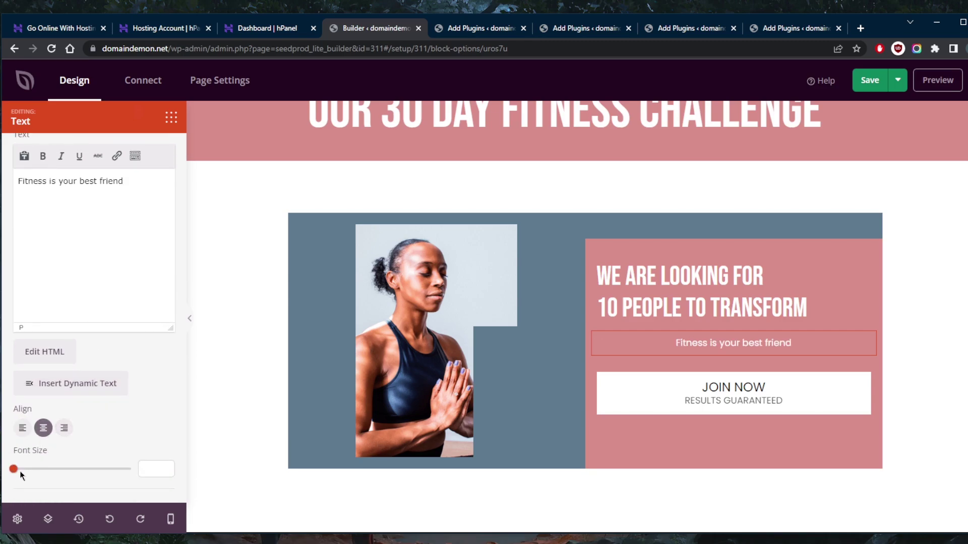
{"action": "left_click", "coordinate": [15, 470]}
{"action": "left_click_drag", "start_coordinate": [16, 475], "coordinate": [98, 478]}
{"action": "scroll", "coordinate": [397, 380], "scroll_direction": "up", "scroll_amount": 5}
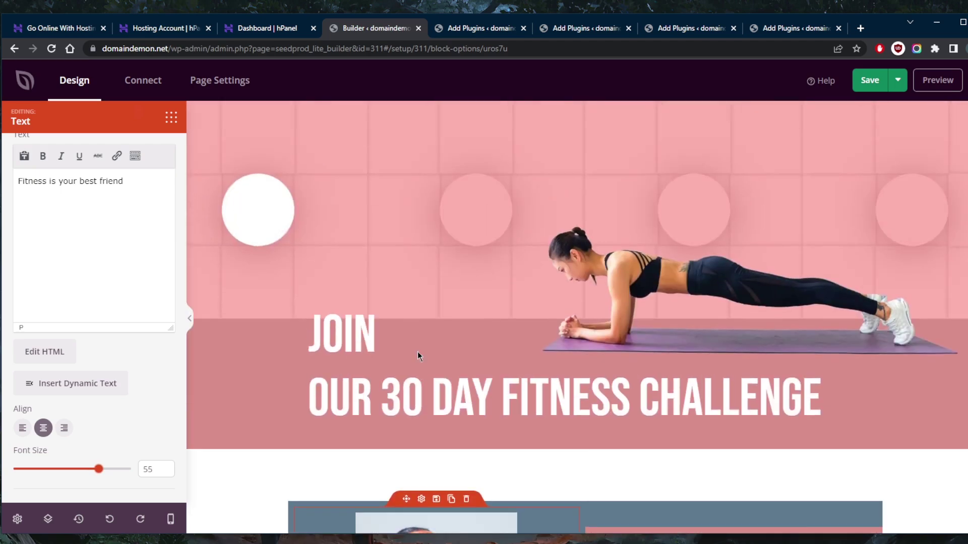
Reduce the 'Fitness is your best friend' font size to 19 so it fits one line
{"action": "scroll", "coordinate": [476, 356], "scroll_direction": "down", "scroll_amount": 1}
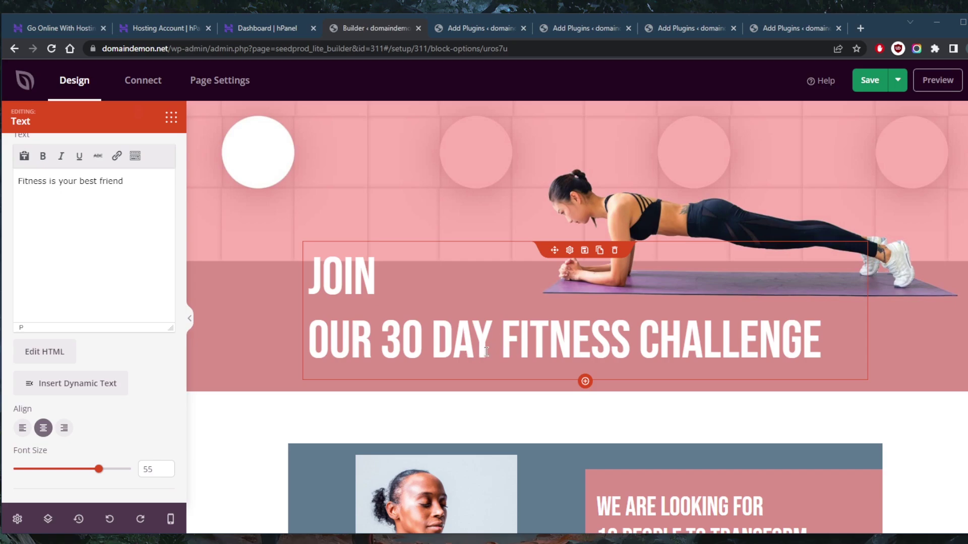
{"action": "scroll", "coordinate": [485, 351], "scroll_direction": "down", "scroll_amount": 5}
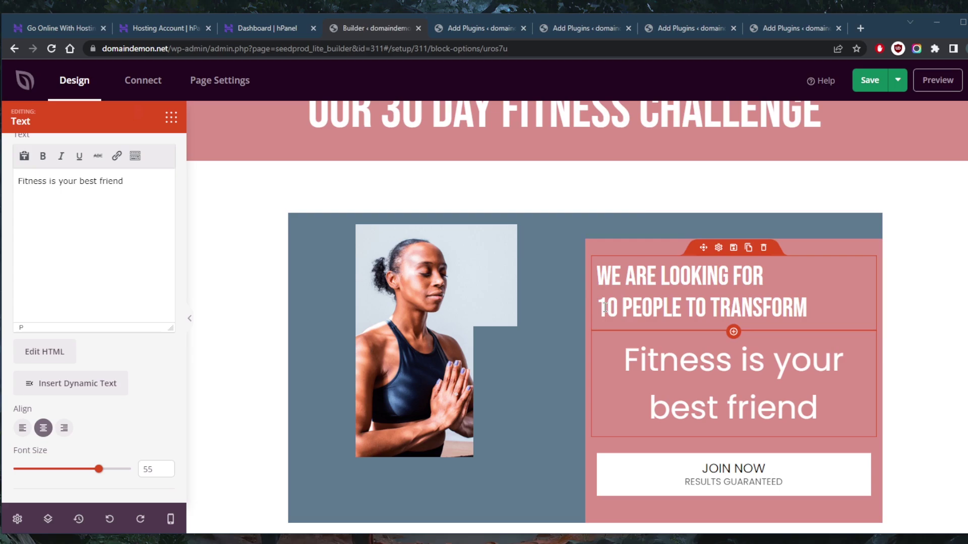
{"action": "scroll", "coordinate": [605, 307], "scroll_direction": "up", "scroll_amount": 1}
{"action": "scroll", "coordinate": [605, 307], "scroll_direction": "down", "scroll_amount": 2}
{"action": "scroll", "coordinate": [605, 307], "scroll_direction": "down", "scroll_amount": 1}
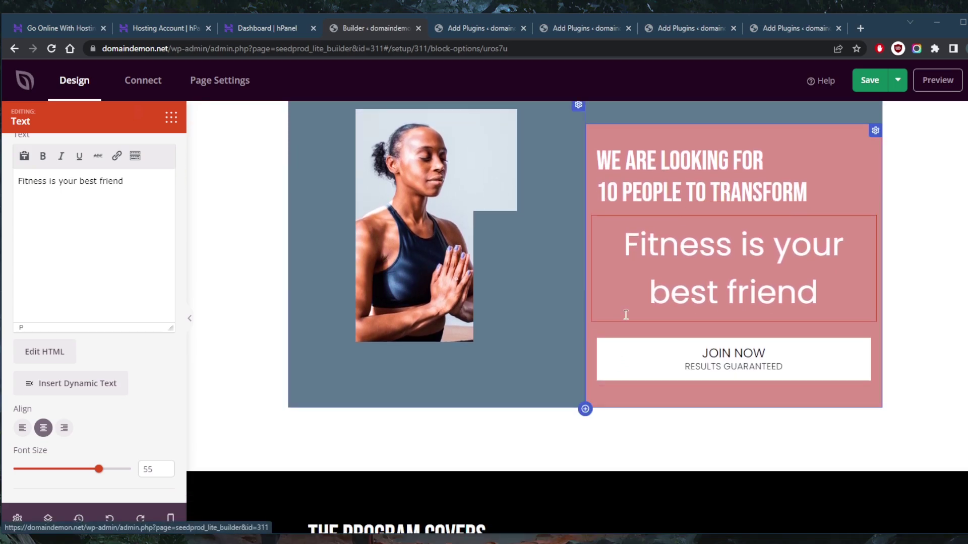
{"action": "scroll", "coordinate": [737, 289], "scroll_direction": "up", "scroll_amount": 1}
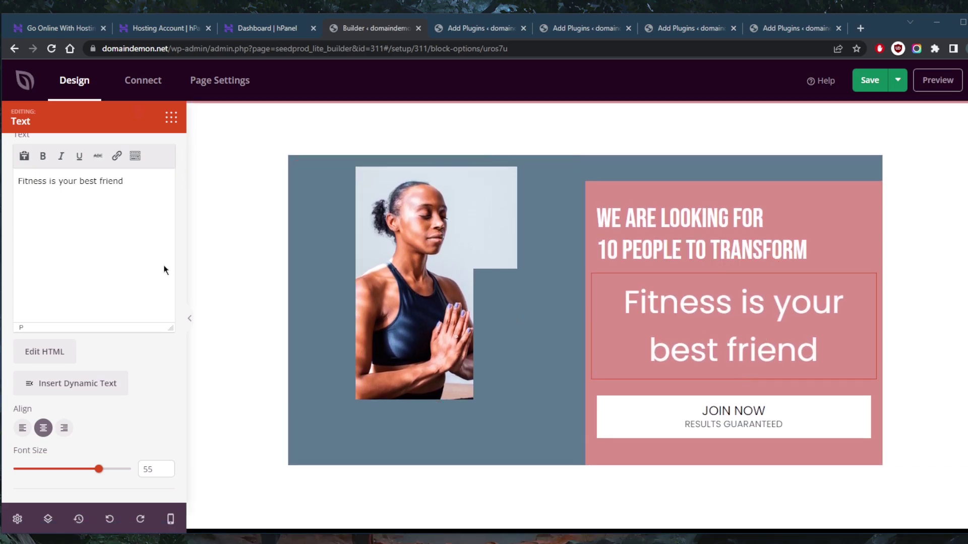
{"action": "left_click_drag", "start_coordinate": [100, 470], "coordinate": [34, 471]}
Enlarge the 'We are looking for 10 people to transform' headline and centre it
{"action": "left_click", "coordinate": [653, 214]}
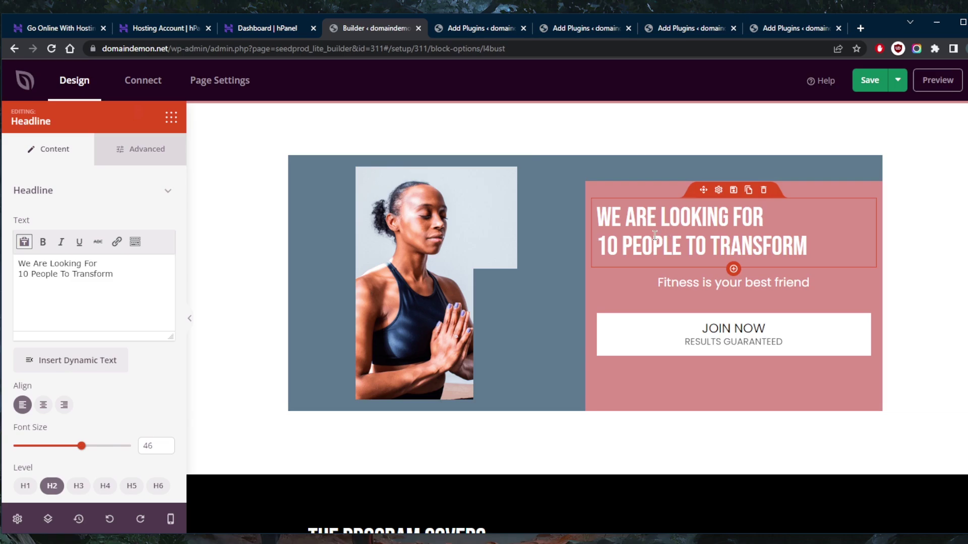
{"action": "left_click_drag", "start_coordinate": [81, 447], "coordinate": [107, 454]}
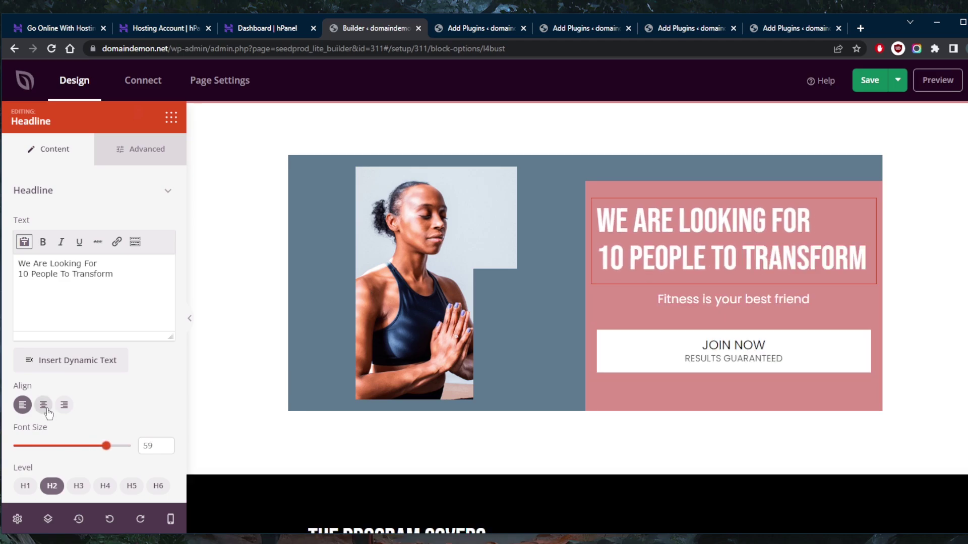
{"action": "left_click", "coordinate": [44, 407]}
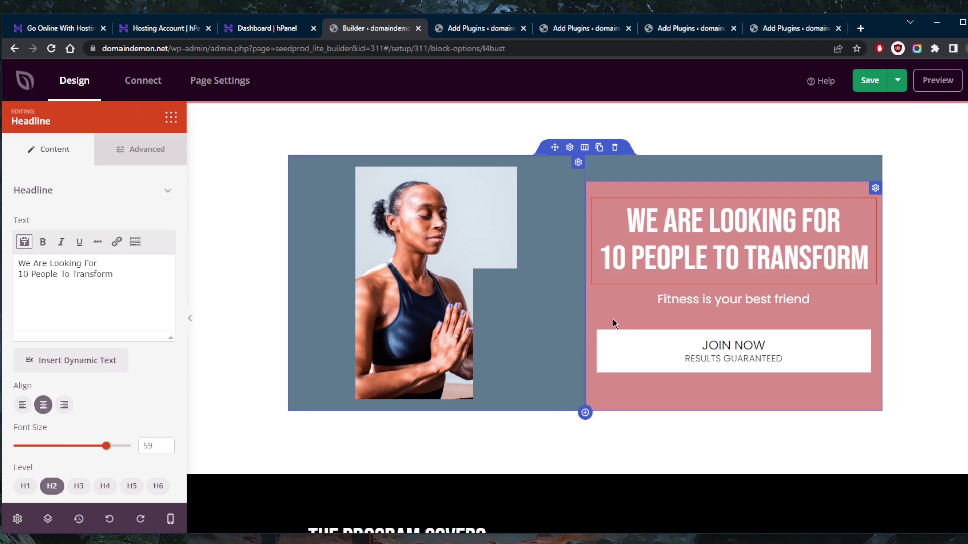
{"action": "scroll", "coordinate": [130, 412], "scroll_direction": "down", "scroll_amount": 1}
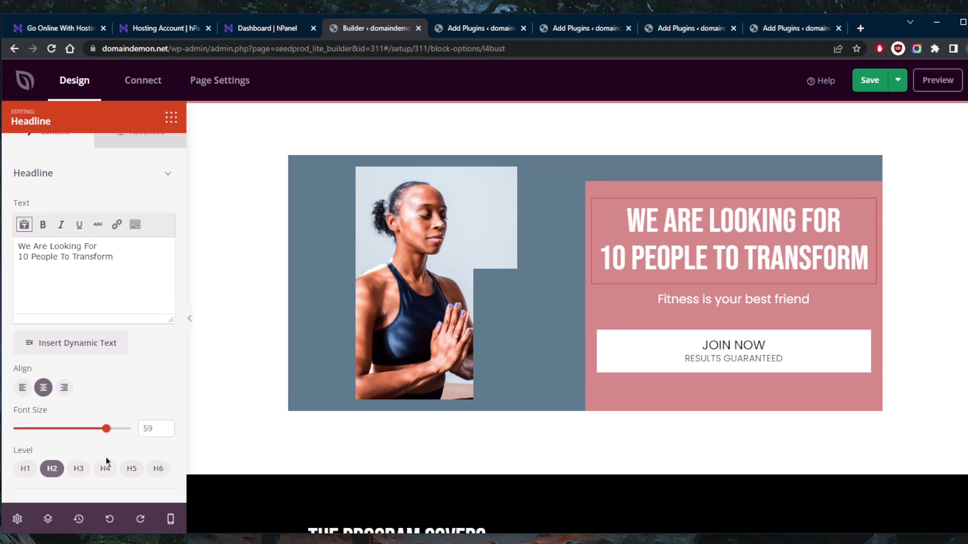
{"action": "scroll", "coordinate": [121, 302], "scroll_direction": "up", "scroll_amount": 1}
Colour the headline text dark maroon (#644040)
{"action": "left_click", "coordinate": [138, 147]}
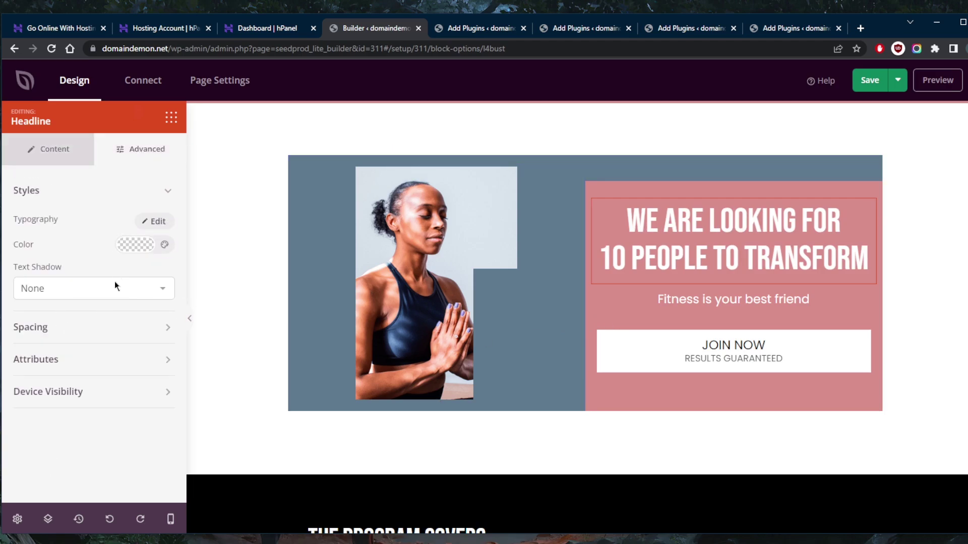
{"action": "left_click", "coordinate": [135, 252]}
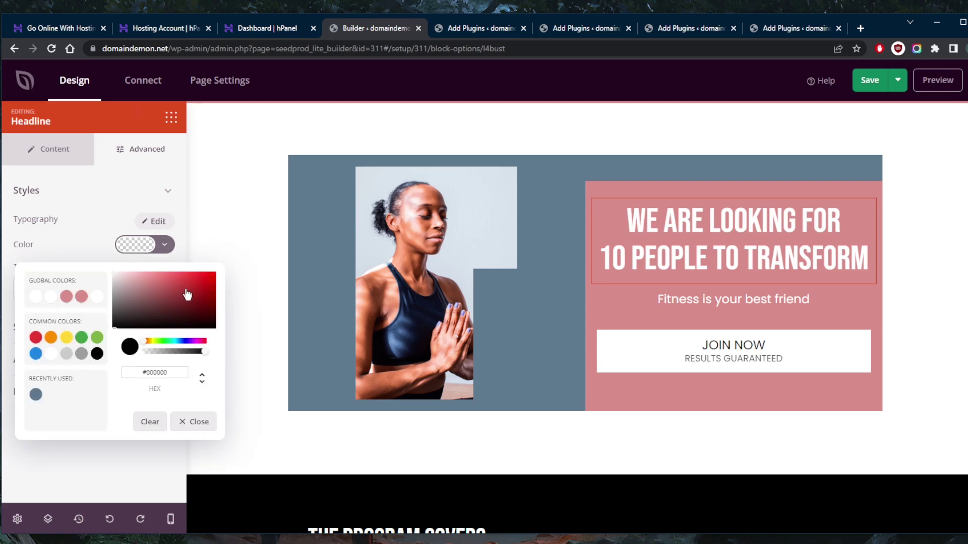
{"action": "mouse_move", "coordinate": [127, 290]}
{"action": "left_mouse_down"}
{"action": "mouse_move", "coordinate": [147, 304]}
{"action": "mouse_move", "coordinate": [116, 317]}
{"action": "mouse_move", "coordinate": [152, 298]}
{"action": "mouse_move", "coordinate": [151, 320]}
{"action": "mouse_move", "coordinate": [152, 309]}
{"action": "left_mouse_up"}
{"action": "left_click", "coordinate": [82, 296]}
{"action": "left_click", "coordinate": [236, 207]}
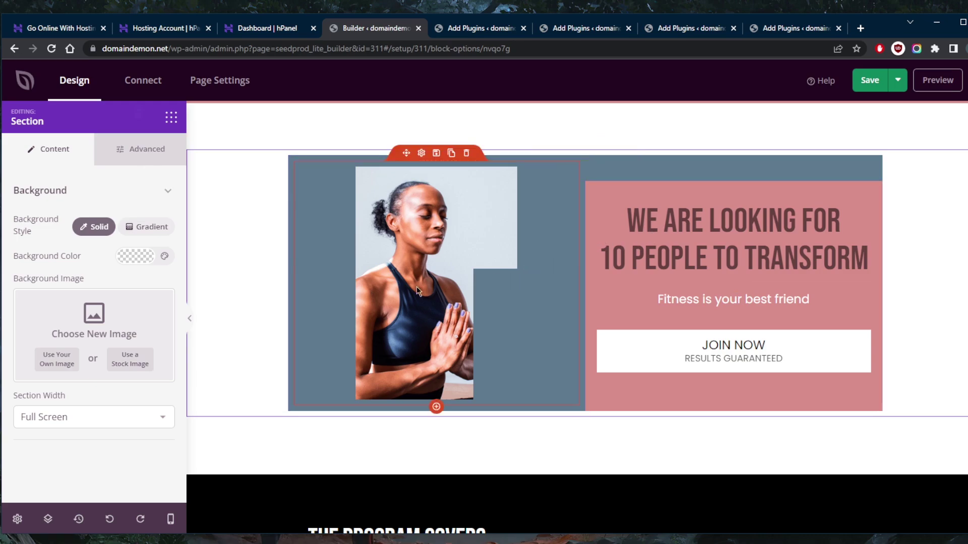
{"action": "left_click", "coordinate": [151, 157]}
{"action": "left_click", "coordinate": [63, 151]}
{"action": "left_click", "coordinate": [171, 117]}
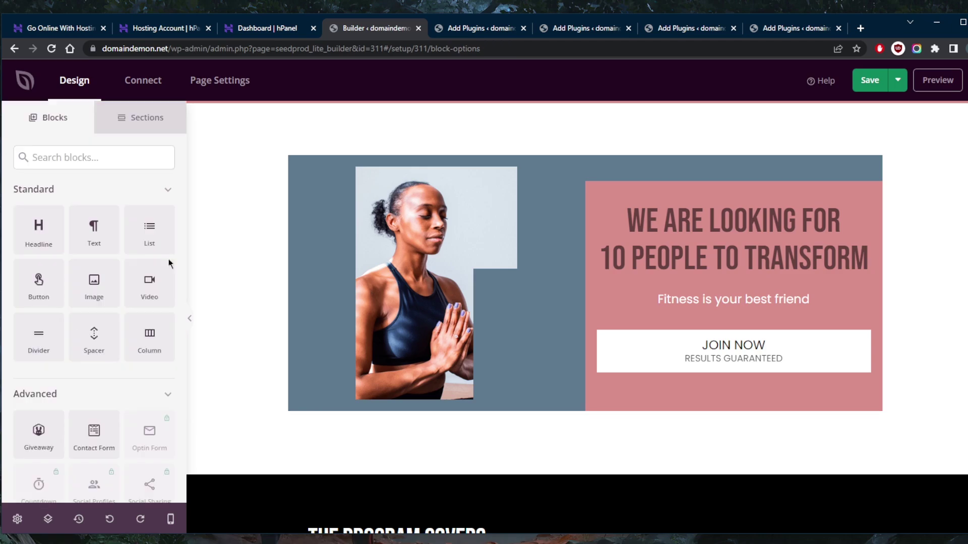
{"action": "left_click", "coordinate": [149, 122]}
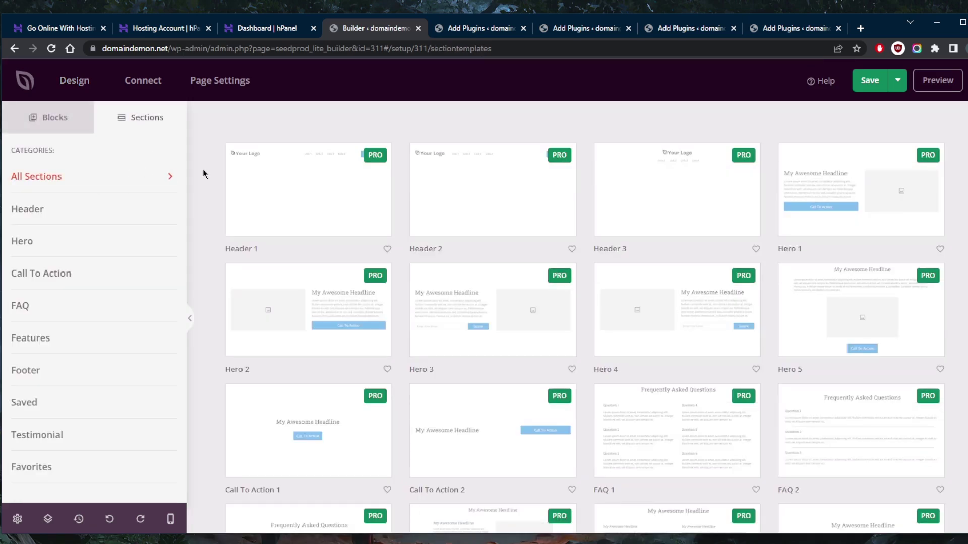
{"action": "scroll", "coordinate": [709, 323], "scroll_direction": "down", "scroll_amount": 3}
{"action": "scroll", "coordinate": [701, 330], "scroll_direction": "up", "scroll_amount": 2}
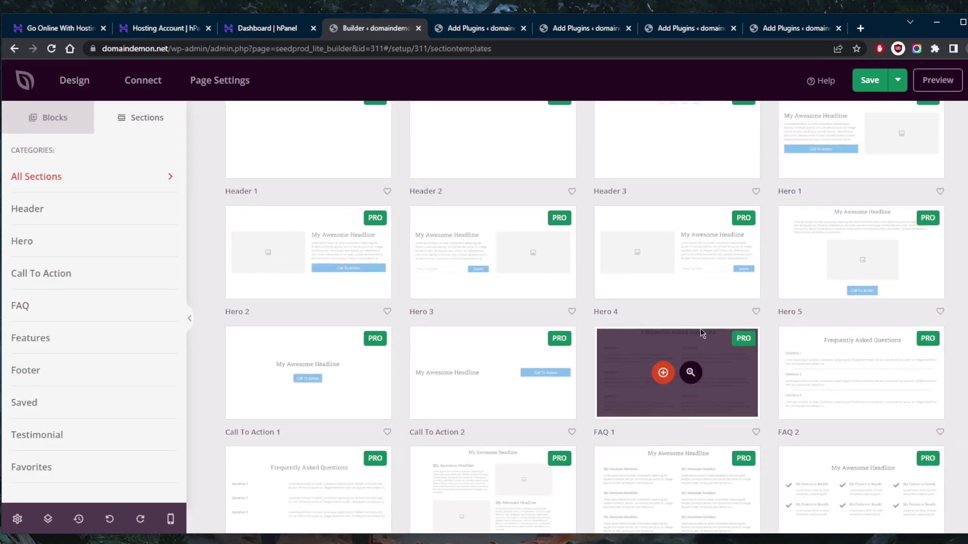
{"action": "scroll", "coordinate": [701, 330], "scroll_direction": "up", "scroll_amount": 1}
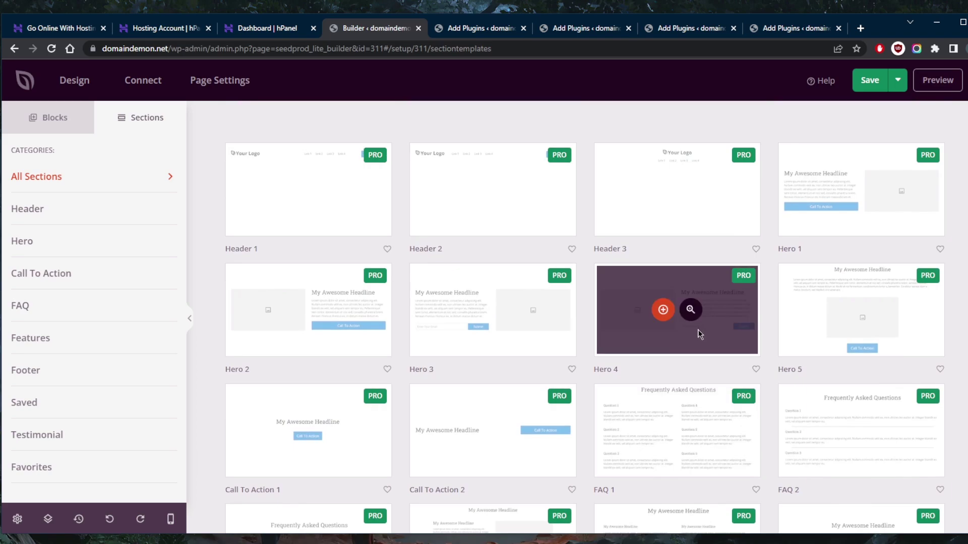
{"action": "scroll", "coordinate": [698, 333], "scroll_direction": "down", "scroll_amount": 5}
{"action": "scroll", "coordinate": [620, 361], "scroll_direction": "down", "scroll_amount": 1}
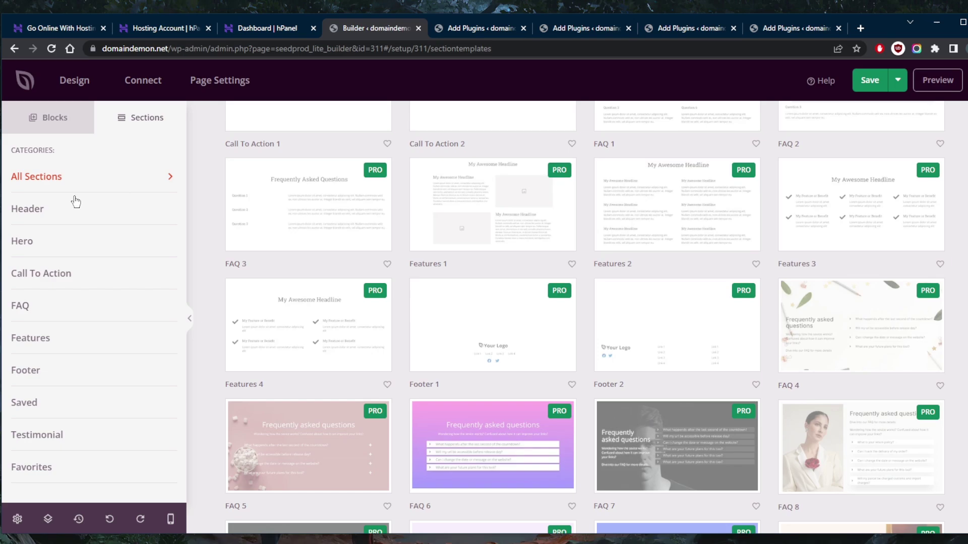
{"action": "left_click", "coordinate": [60, 215]}
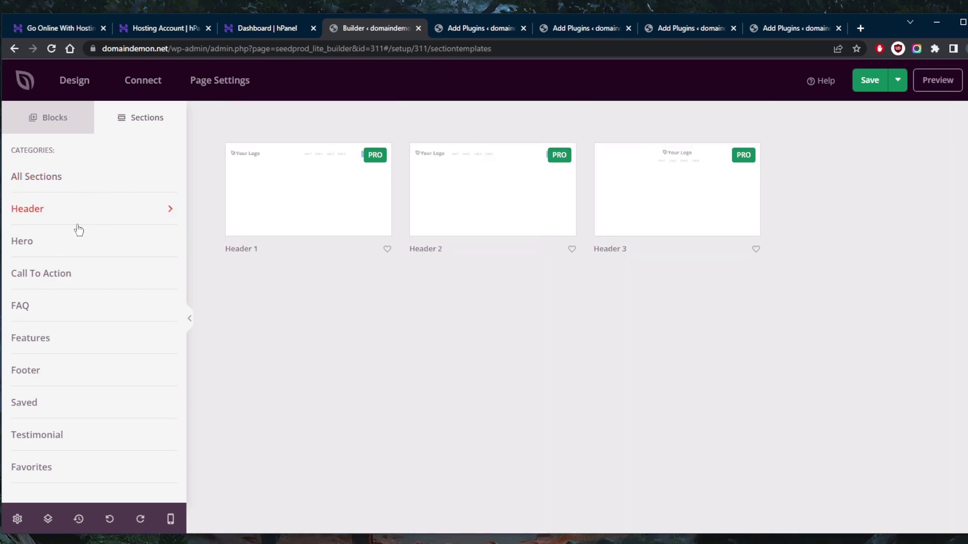
{"action": "left_click", "coordinate": [44, 243]}
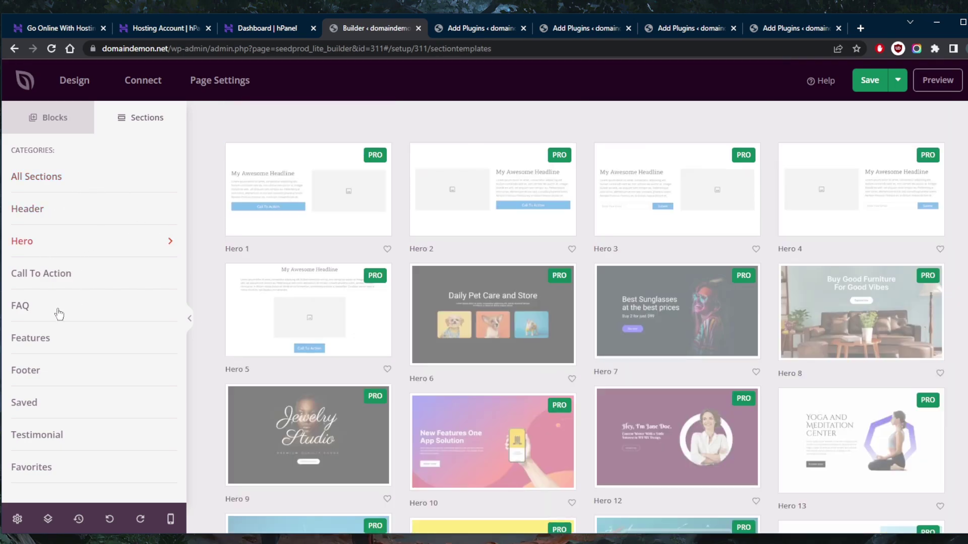
{"action": "left_click", "coordinate": [56, 313]}
{"action": "left_click", "coordinate": [59, 344]}
{"action": "left_click", "coordinate": [39, 371]}
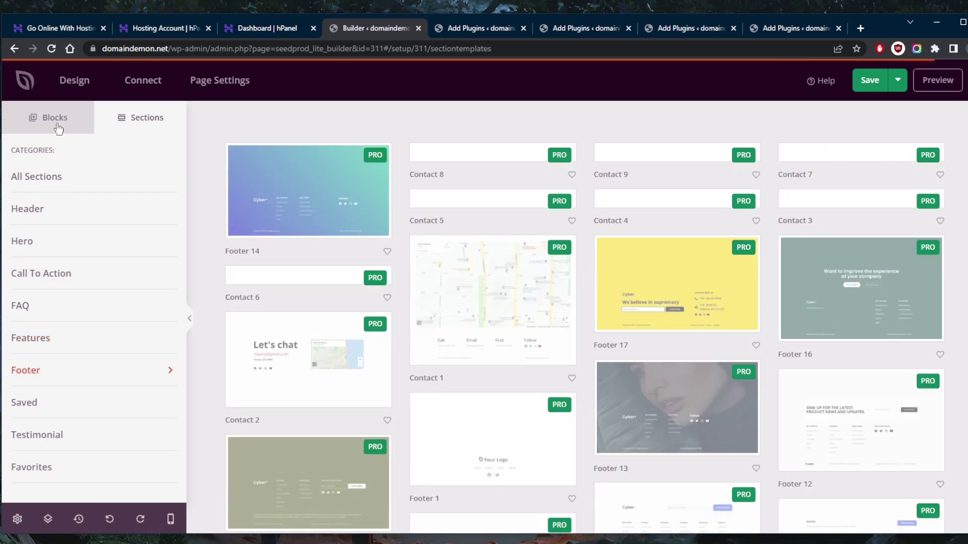
{"action": "left_click", "coordinate": [47, 117]}
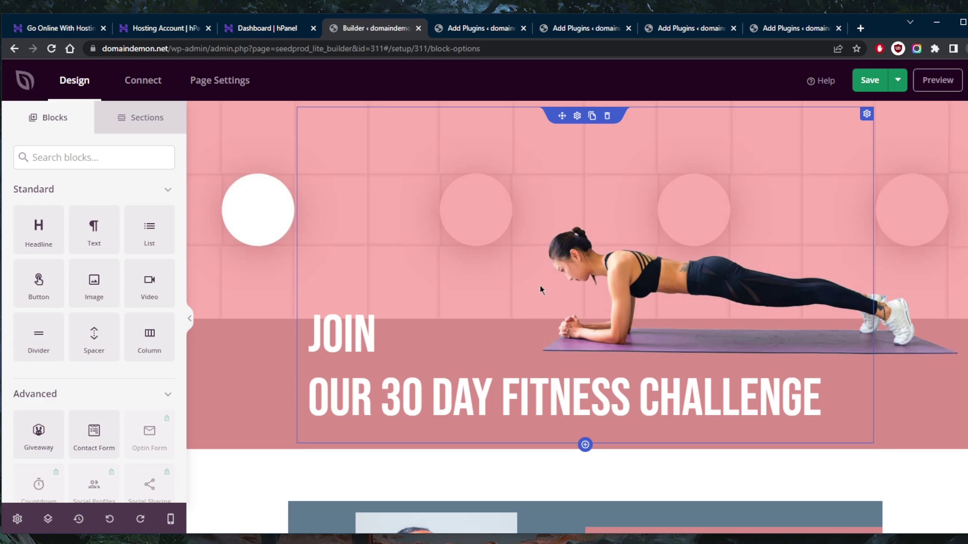
Delete the Lorem ipsum paragraph beneath Strength Training in The Program Covers section
{"action": "scroll", "coordinate": [540, 285], "scroll_direction": "down", "scroll_amount": 5}
{"action": "scroll", "coordinate": [505, 271], "scroll_direction": "up", "scroll_amount": 4}
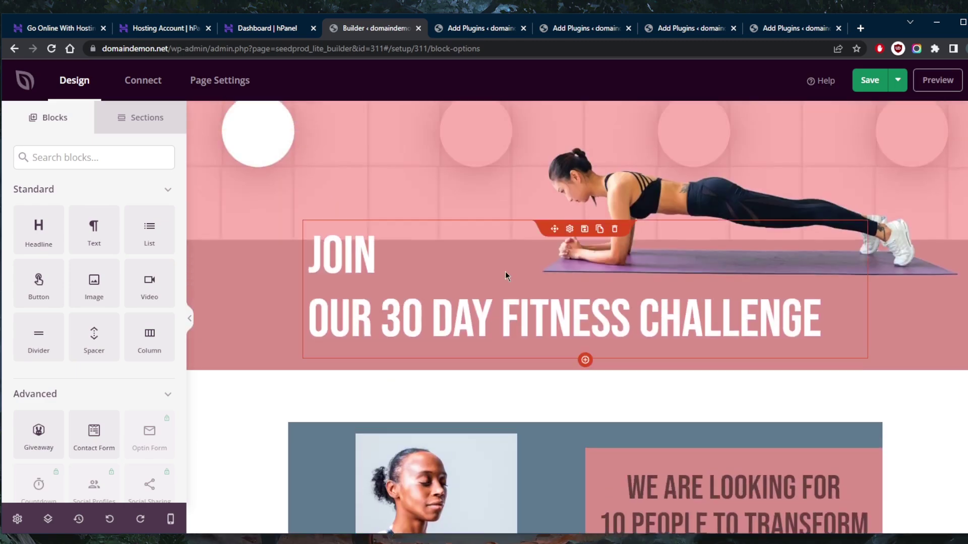
{"action": "scroll", "coordinate": [535, 281], "scroll_direction": "down", "scroll_amount": 3}
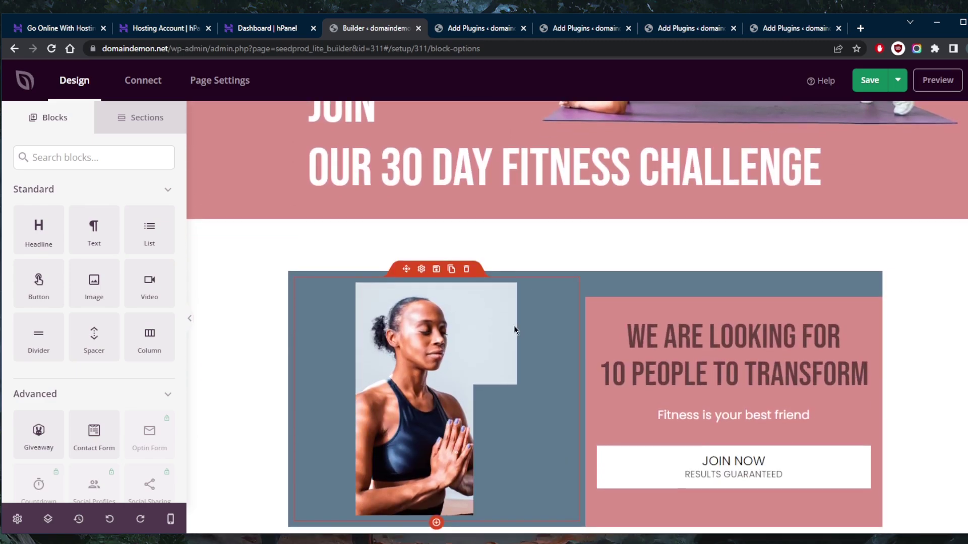
{"action": "scroll", "coordinate": [513, 326], "scroll_direction": "up", "scroll_amount": 3}
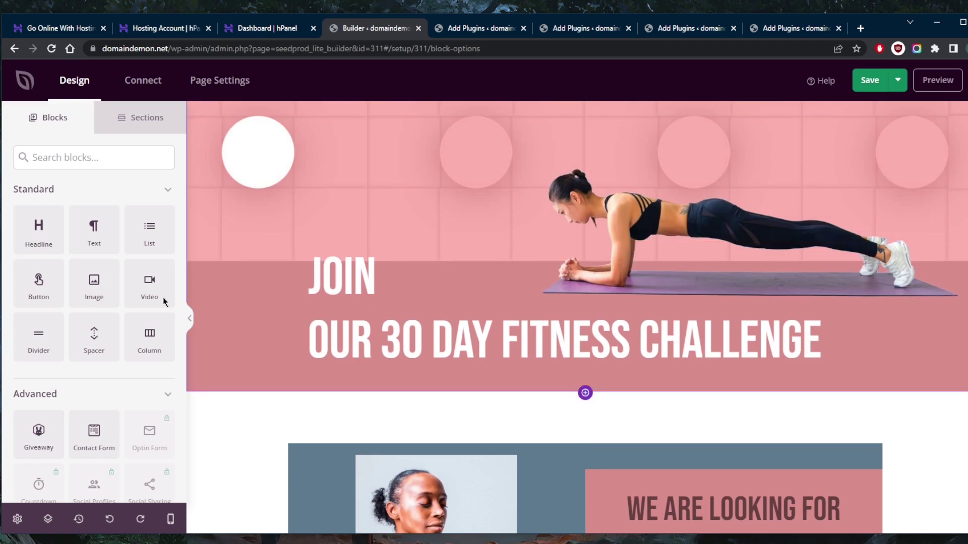
{"action": "scroll", "coordinate": [163, 297], "scroll_direction": "down", "scroll_amount": 2}
{"action": "scroll", "coordinate": [333, 333], "scroll_direction": "down", "scroll_amount": 15}
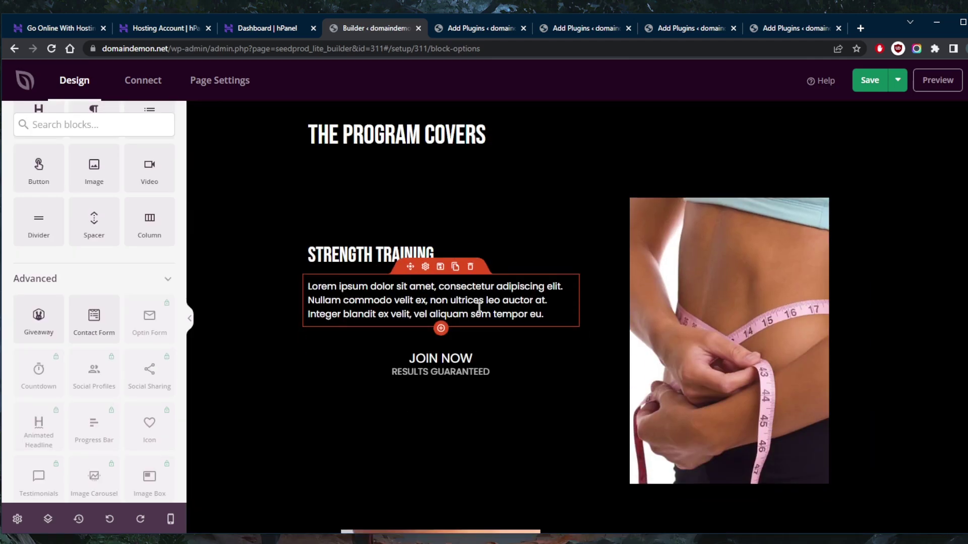
{"action": "left_click", "coordinate": [393, 212]}
{"action": "left_click", "coordinate": [330, 174]}
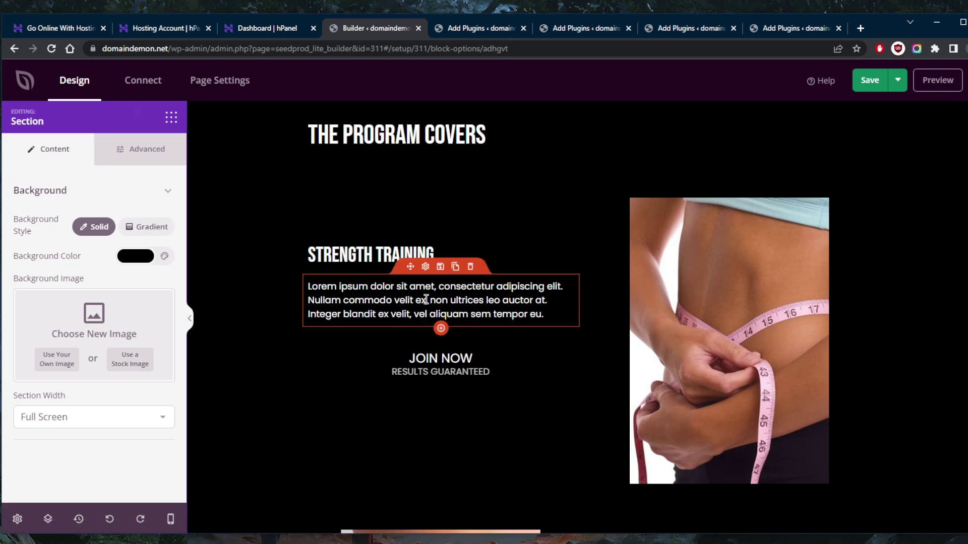
{"action": "left_click", "coordinate": [470, 267]}
{"action": "left_click", "coordinate": [464, 311]}
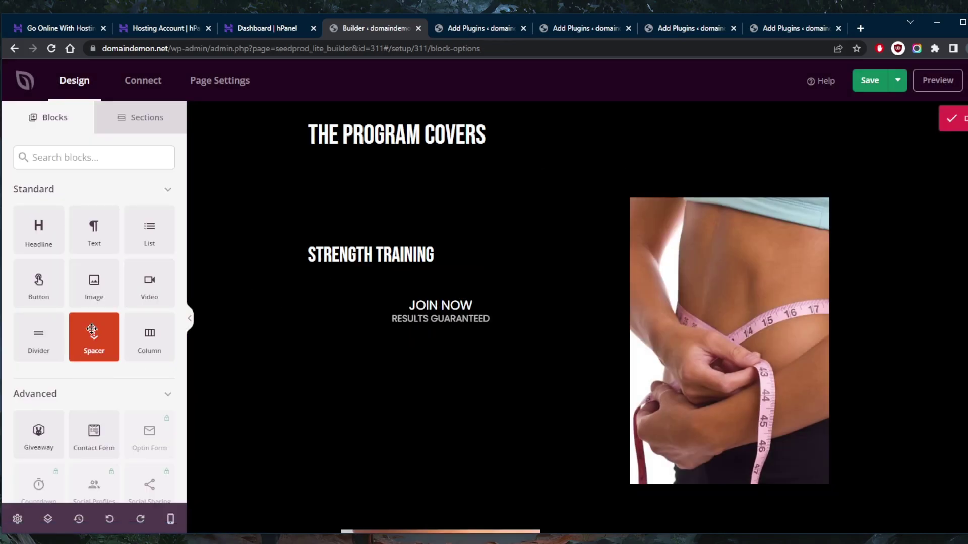
Insert a Spacer below the Strength Training heading and increase its height
{"action": "left_click_drag", "start_coordinate": [94, 333], "coordinate": [386, 289]}
{"action": "left_click", "coordinate": [426, 268]}
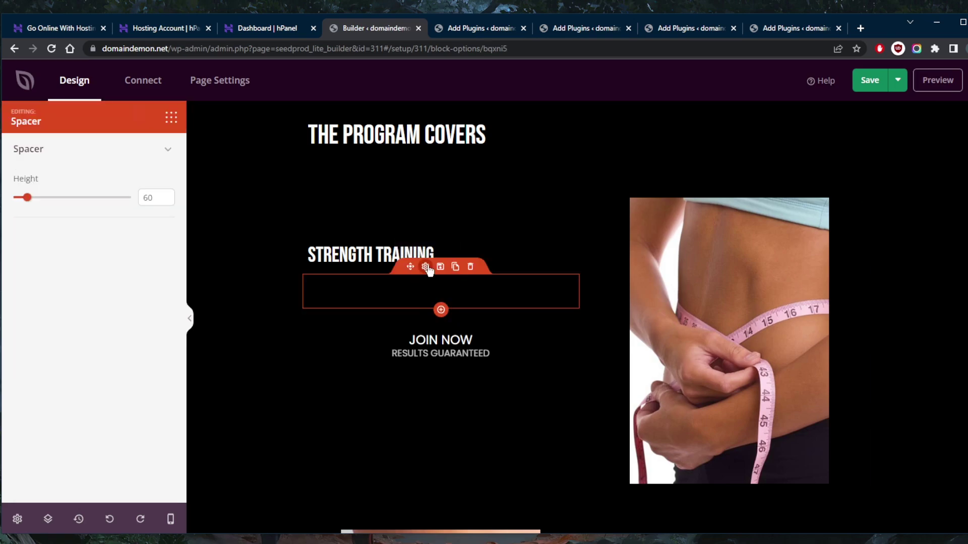
{"action": "mouse_move", "coordinate": [29, 198]}
{"action": "left_mouse_down"}
{"action": "mouse_move", "coordinate": [95, 199]}
{"action": "mouse_move", "coordinate": [14, 207]}
{"action": "mouse_move", "coordinate": [35, 211]}
{"action": "left_mouse_up"}
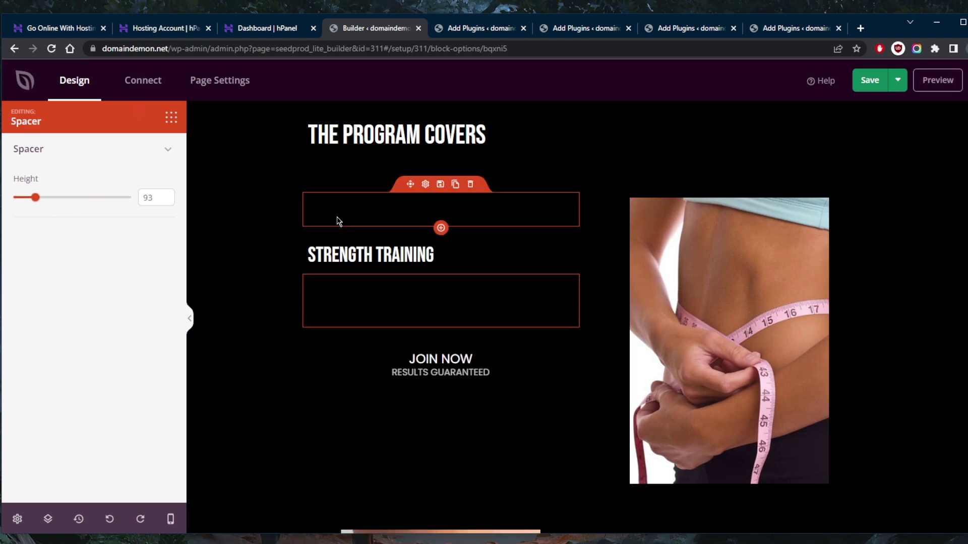
{"action": "left_click", "coordinate": [355, 249]}
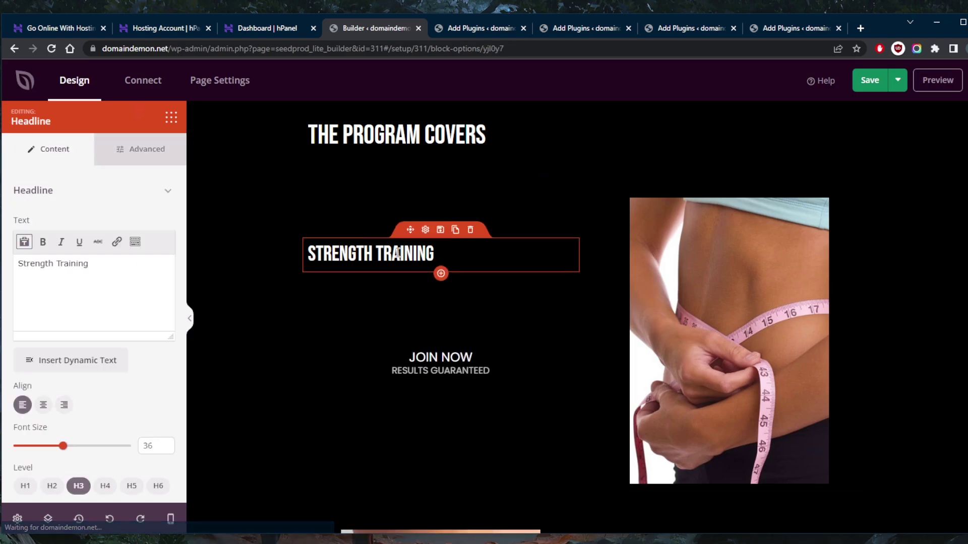
Apply the first preset style to the measuring-tape photo, keeping border radius at 0
{"action": "triple_click", "coordinate": [68, 264]}
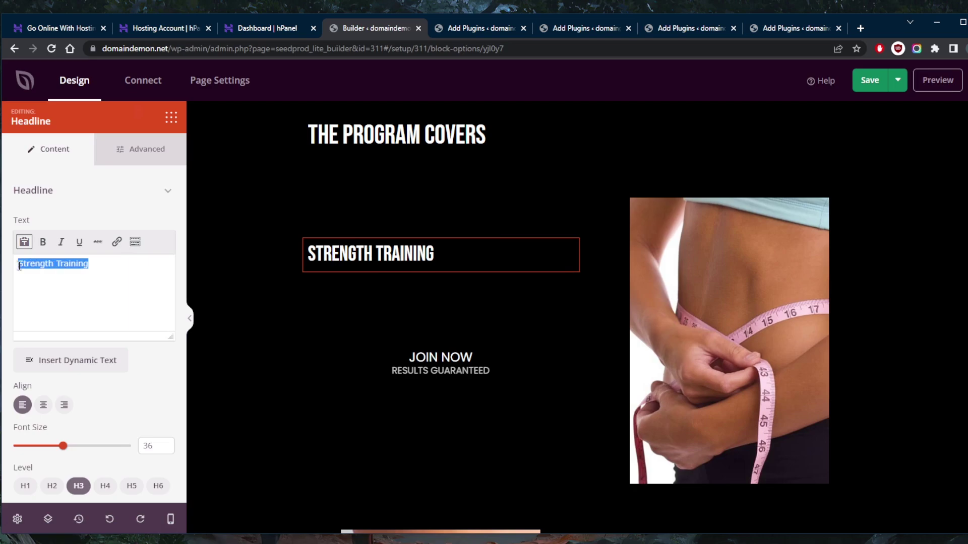
{"action": "left_click", "coordinate": [719, 267]}
{"action": "left_click", "coordinate": [101, 155]}
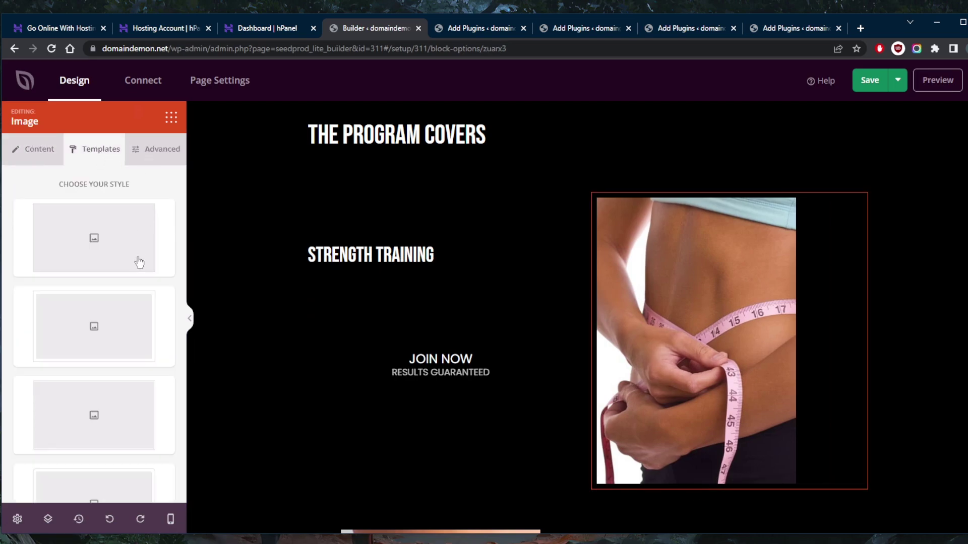
{"action": "left_click", "coordinate": [153, 159]}
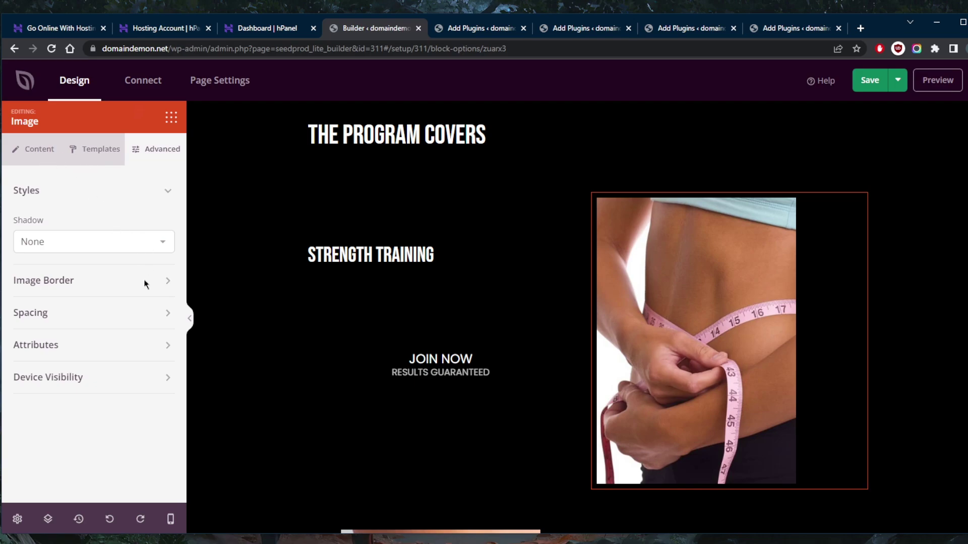
{"action": "left_click", "coordinate": [167, 282]}
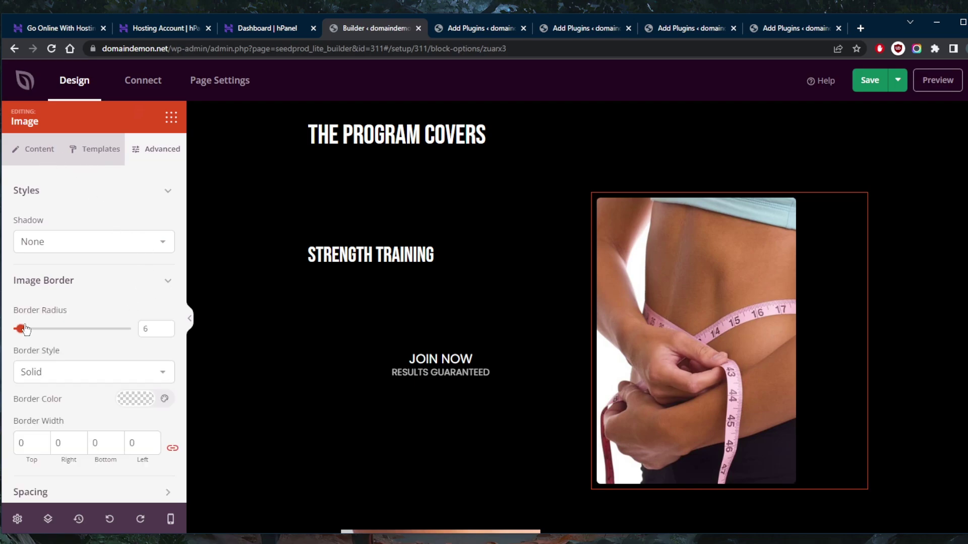
{"action": "left_click_drag", "start_coordinate": [25, 329], "coordinate": [1, 337]}
Review the photo's content settings, leaving its width at 75
{"action": "scroll", "coordinate": [81, 383], "scroll_direction": "down", "scroll_amount": 3}
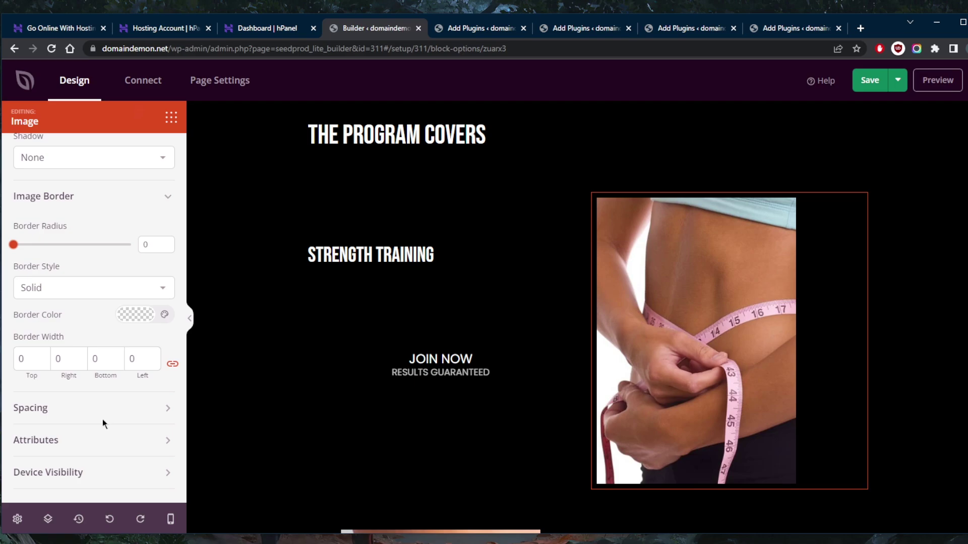
{"action": "scroll", "coordinate": [131, 229], "scroll_direction": "up", "scroll_amount": 3}
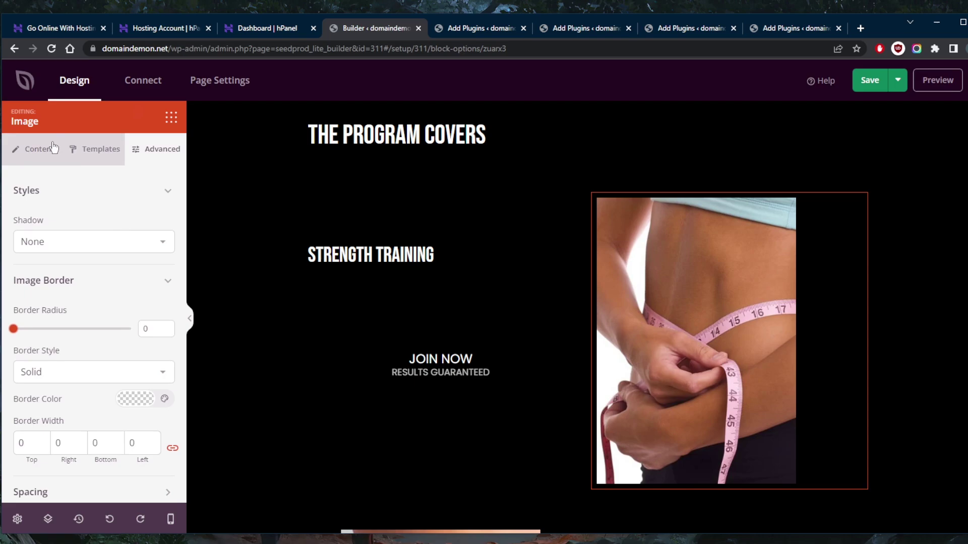
{"action": "left_click", "coordinate": [39, 151]}
{"action": "scroll", "coordinate": [150, 312], "scroll_direction": "down", "scroll_amount": 2}
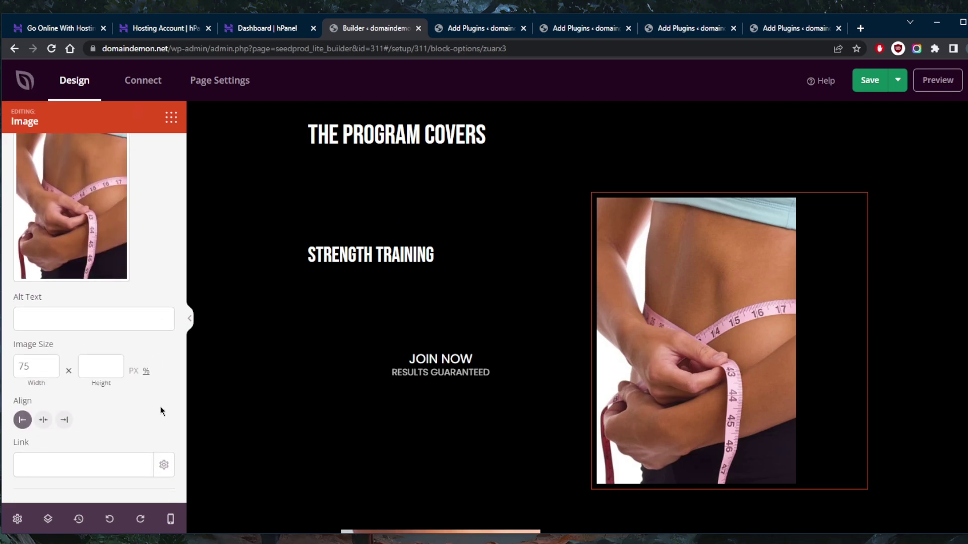
{"action": "scroll", "coordinate": [162, 419], "scroll_direction": "up", "scroll_amount": 2}
{"action": "scroll", "coordinate": [158, 382], "scroll_direction": "down", "scroll_amount": 2}
{"action": "scroll", "coordinate": [148, 173], "scroll_direction": "up", "scroll_amount": 2}
Place a Contact Form block below the pink Join Now button in the closing section
{"action": "left_click", "coordinate": [83, 83]}
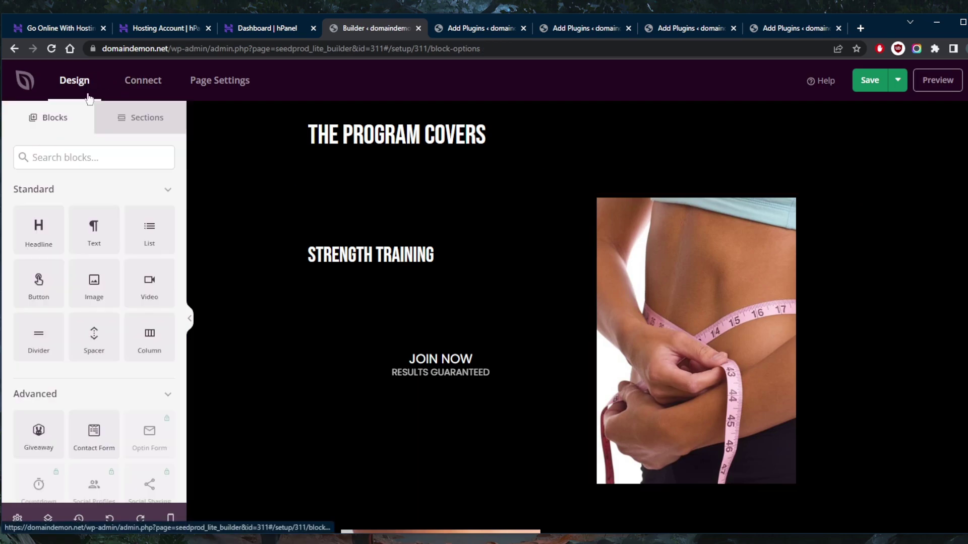
{"action": "scroll", "coordinate": [103, 328], "scroll_direction": "down", "scroll_amount": 3}
{"action": "scroll", "coordinate": [313, 361], "scroll_direction": "down", "scroll_amount": 5}
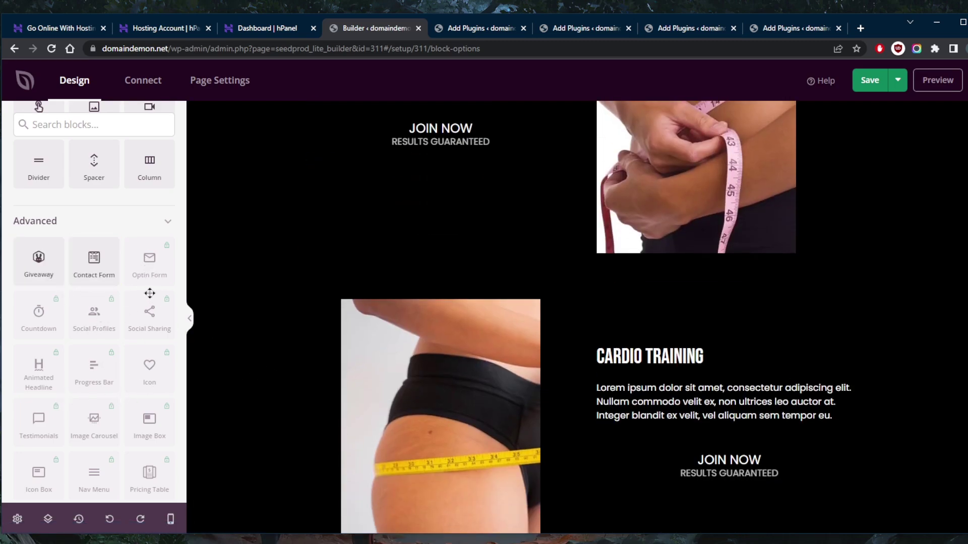
{"action": "scroll", "coordinate": [280, 355], "scroll_direction": "down", "scroll_amount": 8}
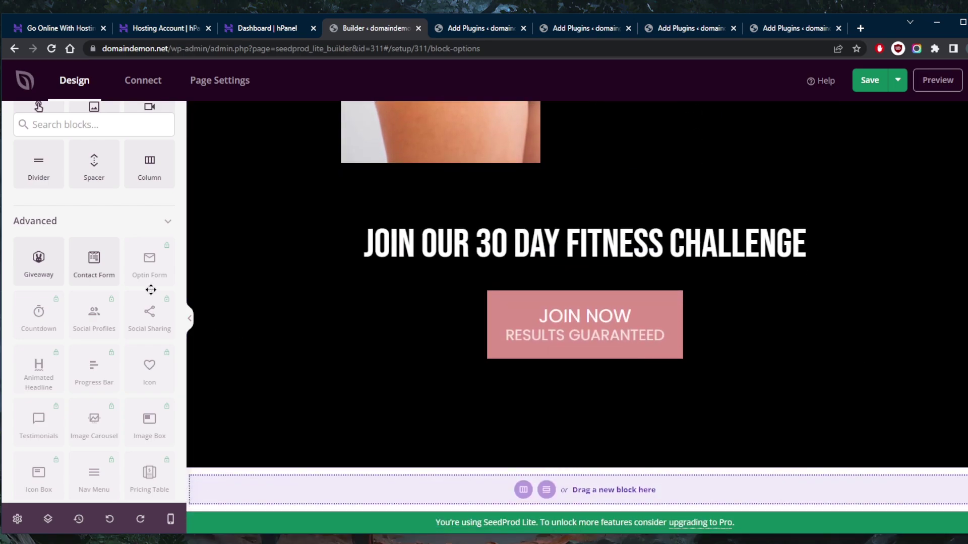
{"action": "left_click_drag", "start_coordinate": [88, 261], "coordinate": [425, 457]}
Set the Contact Form block to embed Simple Contact Form
{"action": "scroll", "coordinate": [504, 431], "scroll_direction": "down", "scroll_amount": 1}
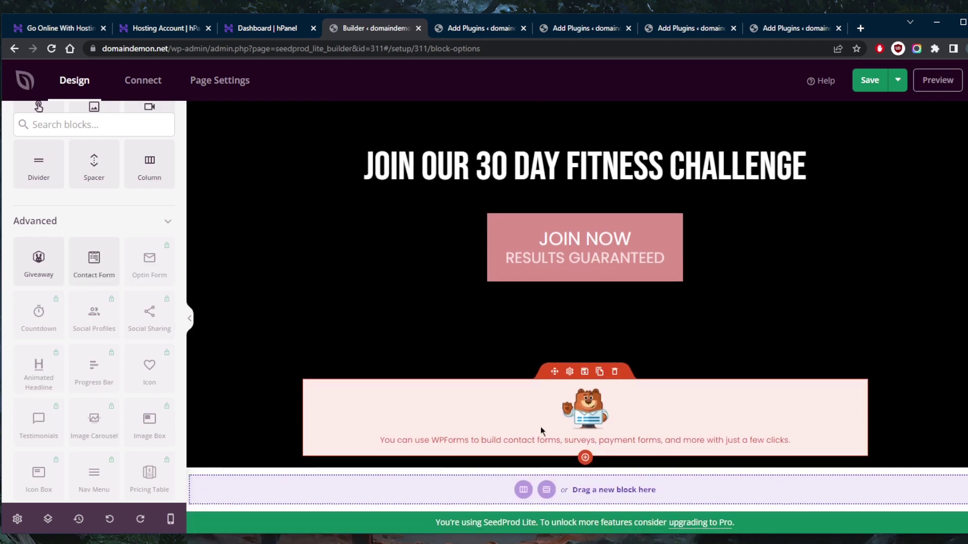
{"action": "left_click", "coordinate": [584, 424]}
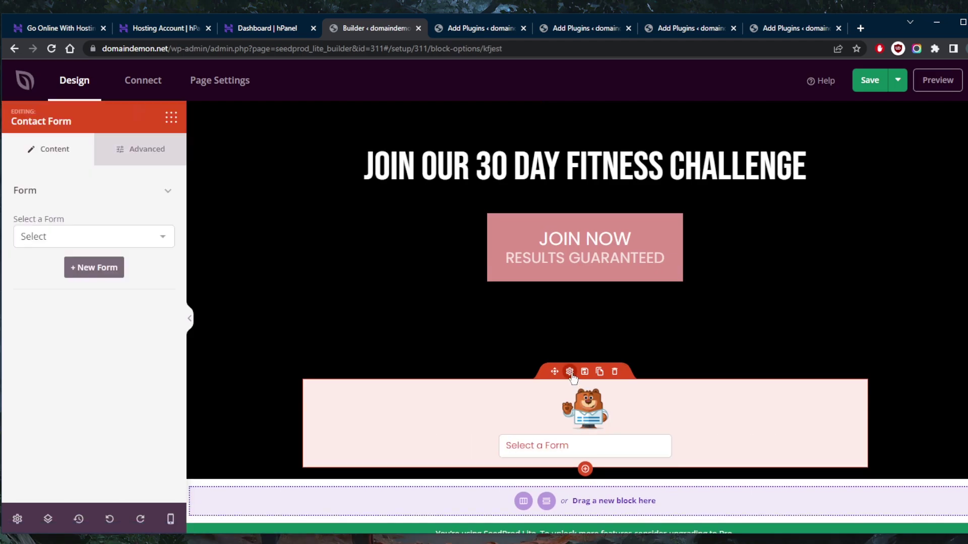
{"action": "left_click", "coordinate": [114, 233]}
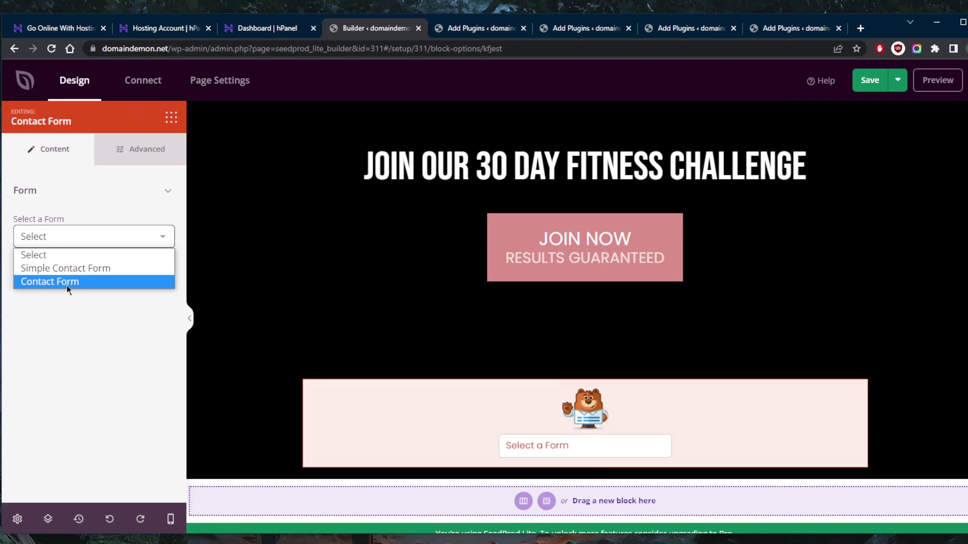
{"action": "left_click", "coordinate": [82, 269]}
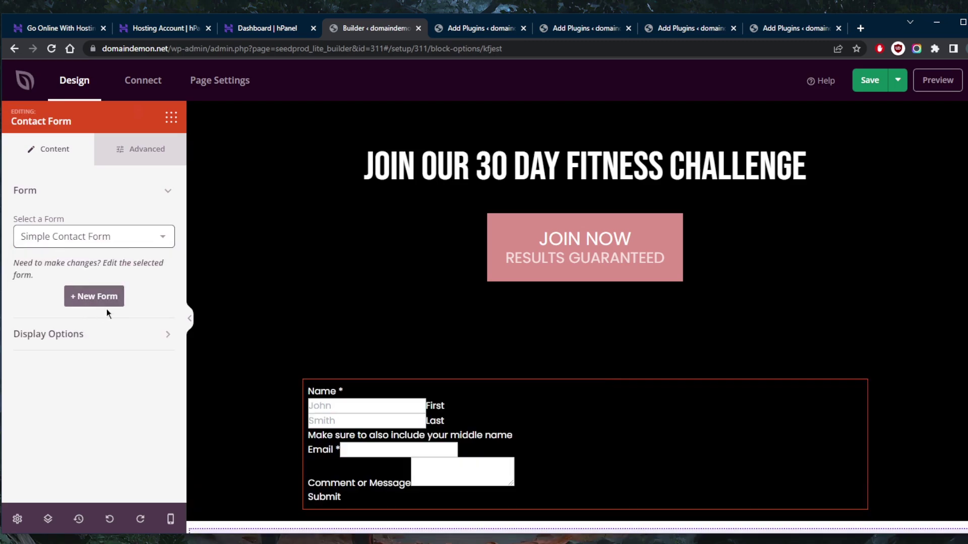
{"action": "scroll", "coordinate": [296, 378], "scroll_direction": "down", "scroll_amount": 1}
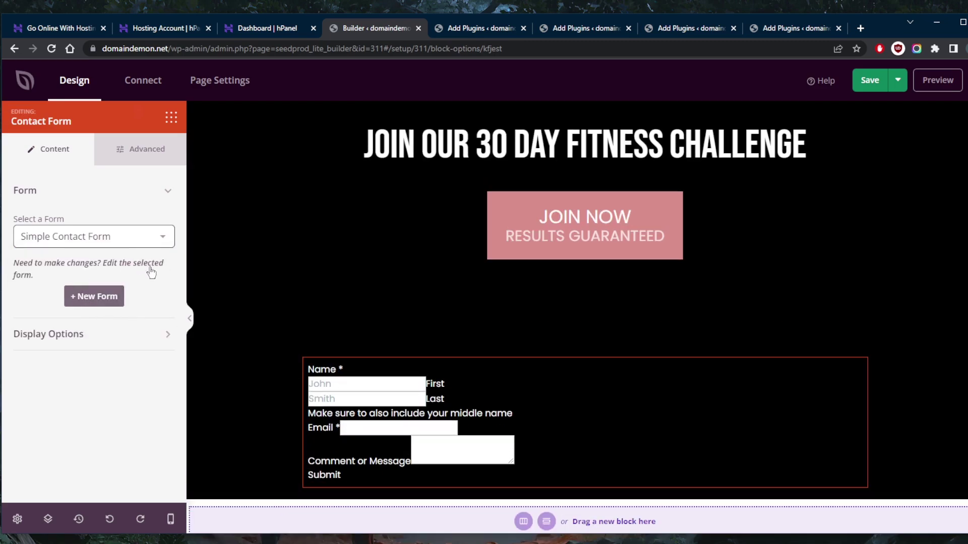
Create a new form from the Simple Contact Form template
{"action": "left_click", "coordinate": [113, 301]}
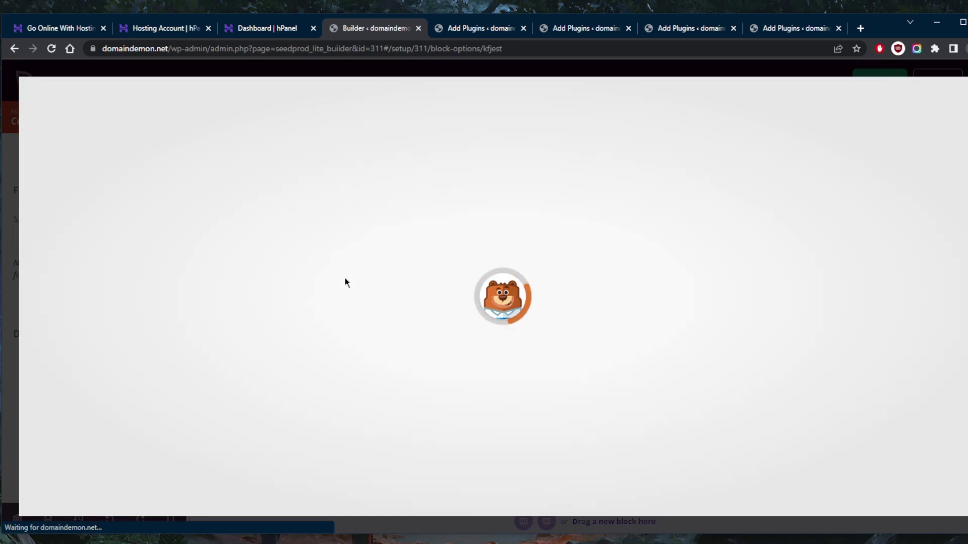
{"action": "scroll", "coordinate": [377, 274], "scroll_direction": "down", "scroll_amount": 2}
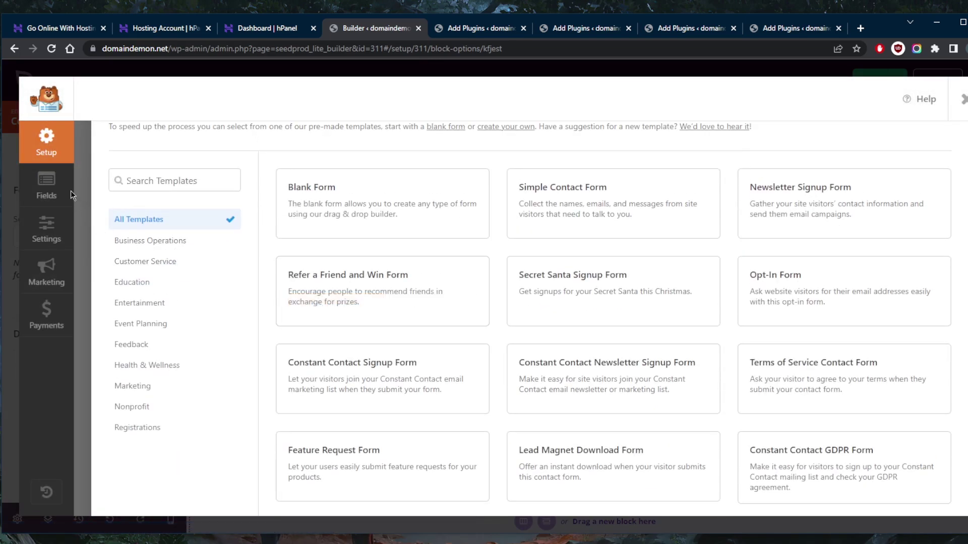
{"action": "mouse_move", "coordinate": [583, 228]}
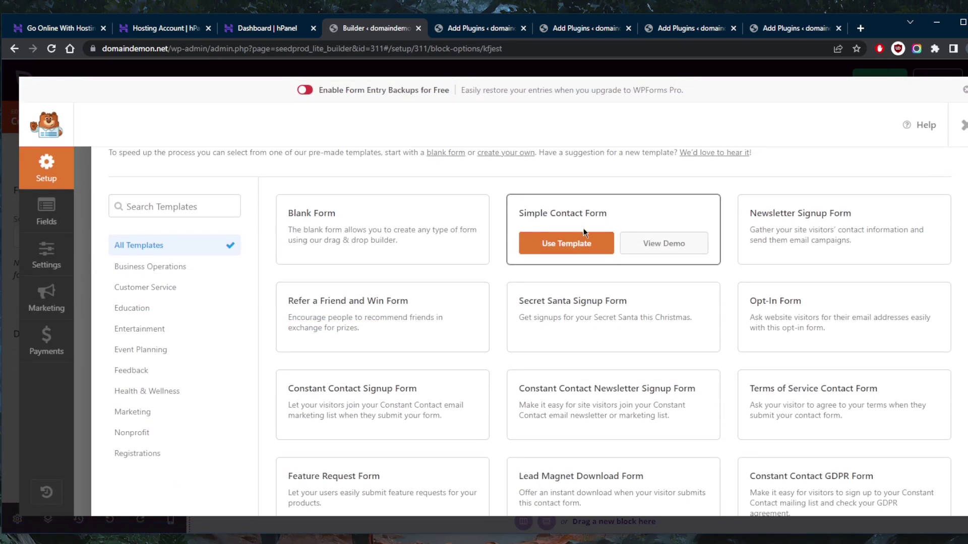
{"action": "left_click", "coordinate": [563, 255]}
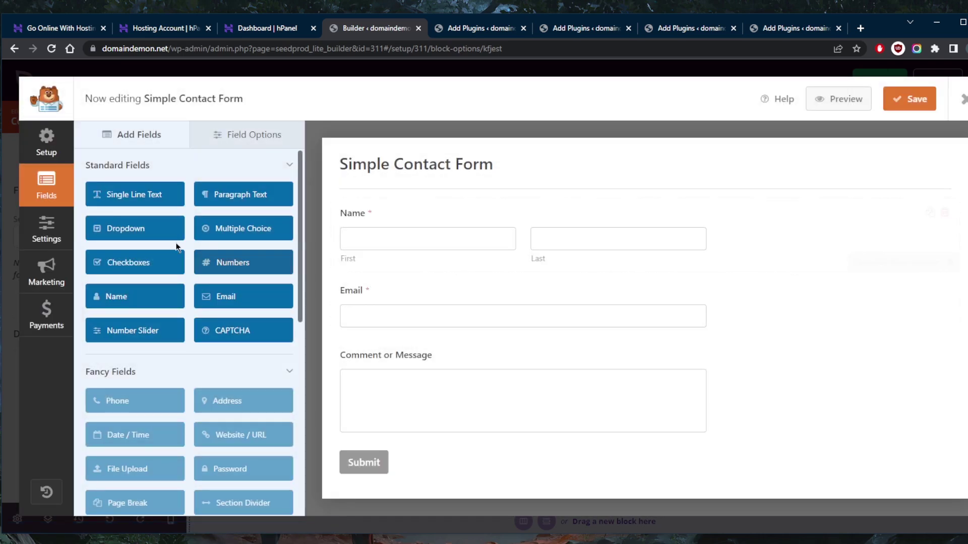
Inspect the Name field's options, including the PRO-only conditional logic
{"action": "left_click", "coordinate": [222, 136]}
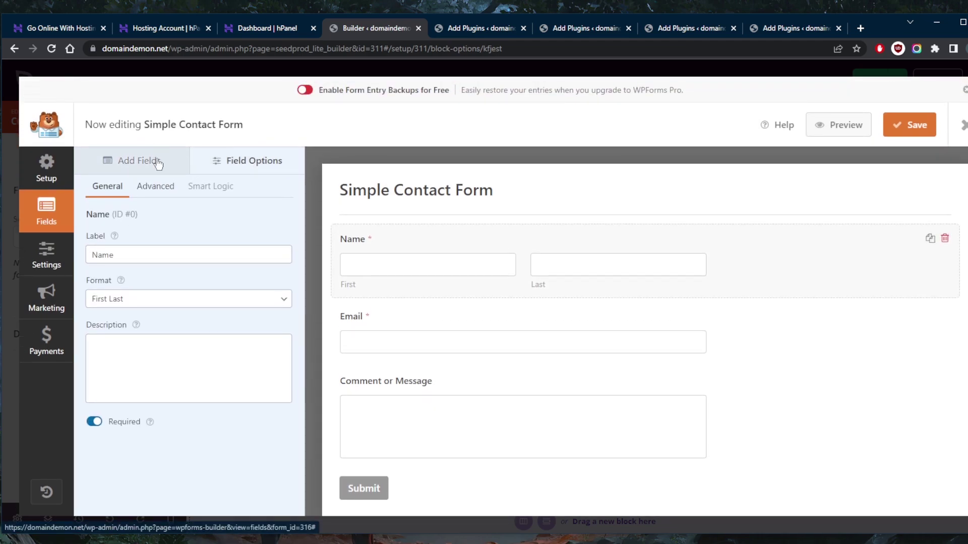
{"action": "left_click", "coordinate": [158, 162]}
{"action": "scroll", "coordinate": [194, 310], "scroll_direction": "down", "scroll_amount": 4}
{"action": "scroll", "coordinate": [226, 271], "scroll_direction": "up", "scroll_amount": 2}
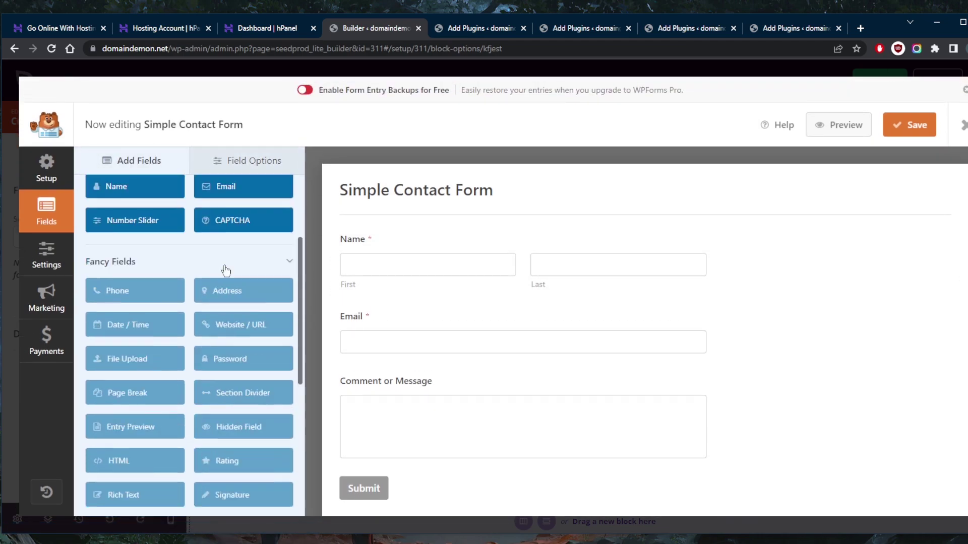
{"action": "left_click", "coordinate": [251, 162]}
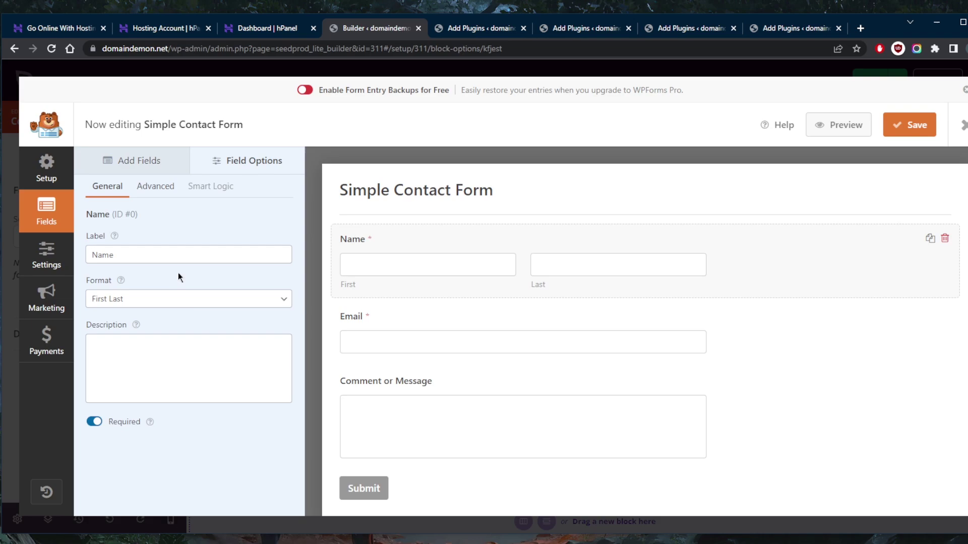
{"action": "left_click", "coordinate": [154, 187]}
{"action": "left_click", "coordinate": [211, 188]}
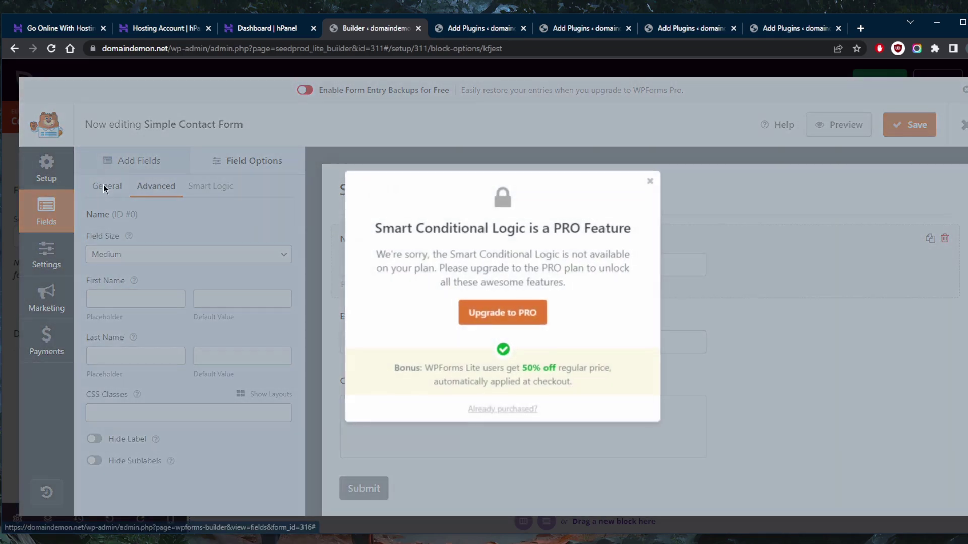
{"action": "left_click", "coordinate": [650, 181]}
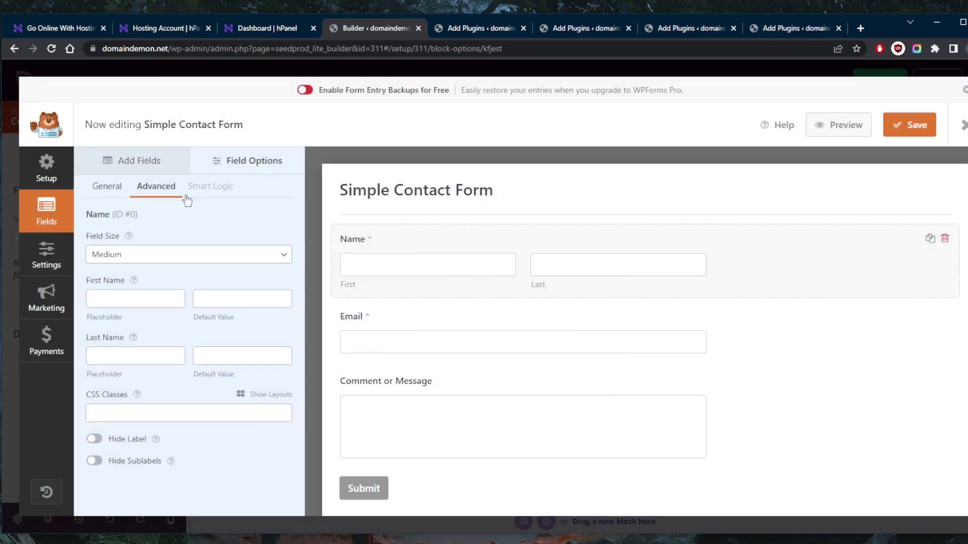
{"action": "left_click", "coordinate": [104, 188]}
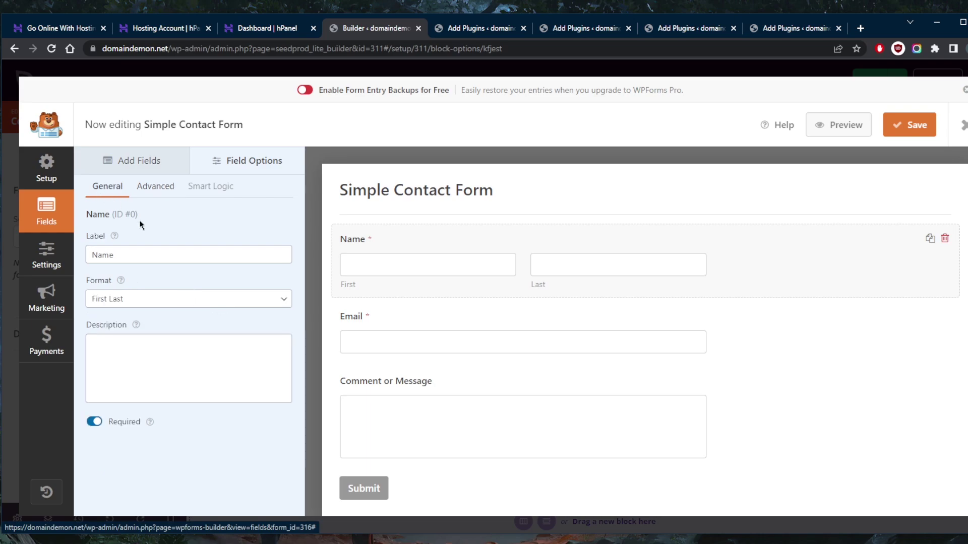
Set the Name format to First Middle Last with description 'Don't use numbers'
{"action": "left_click", "coordinate": [139, 256]}
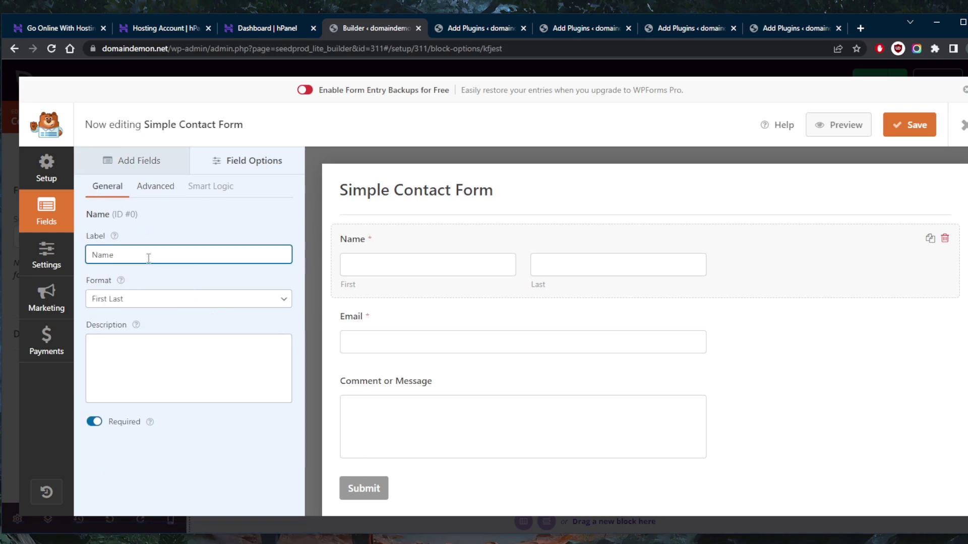
{"action": "left_click", "coordinate": [141, 301]}
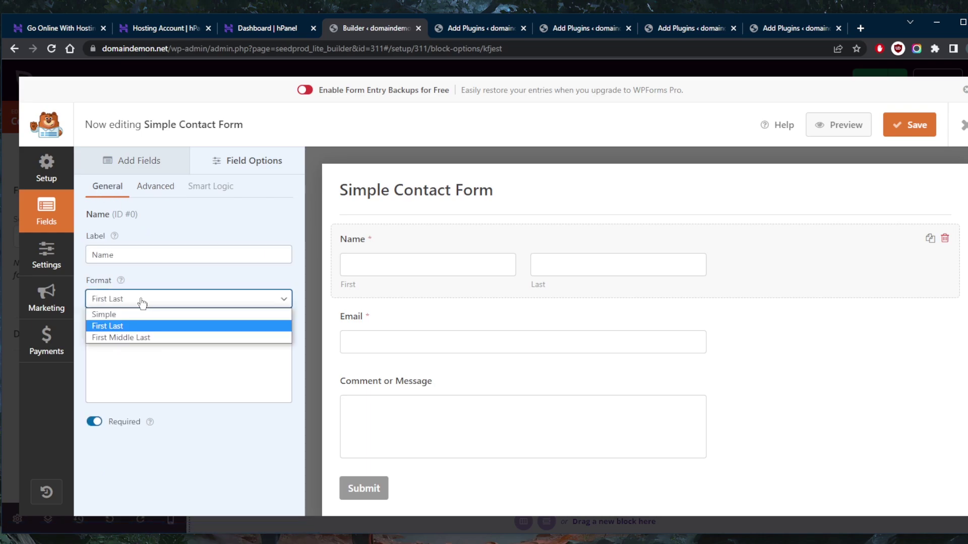
{"action": "left_click", "coordinate": [139, 337]}
{"action": "left_click", "coordinate": [179, 352]}
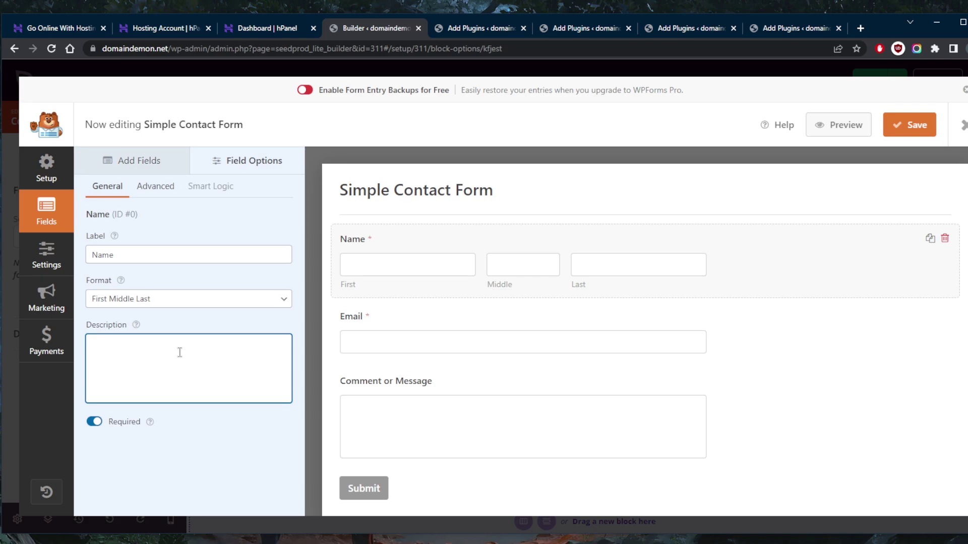
{"action": "type", "text": "Don't use"}
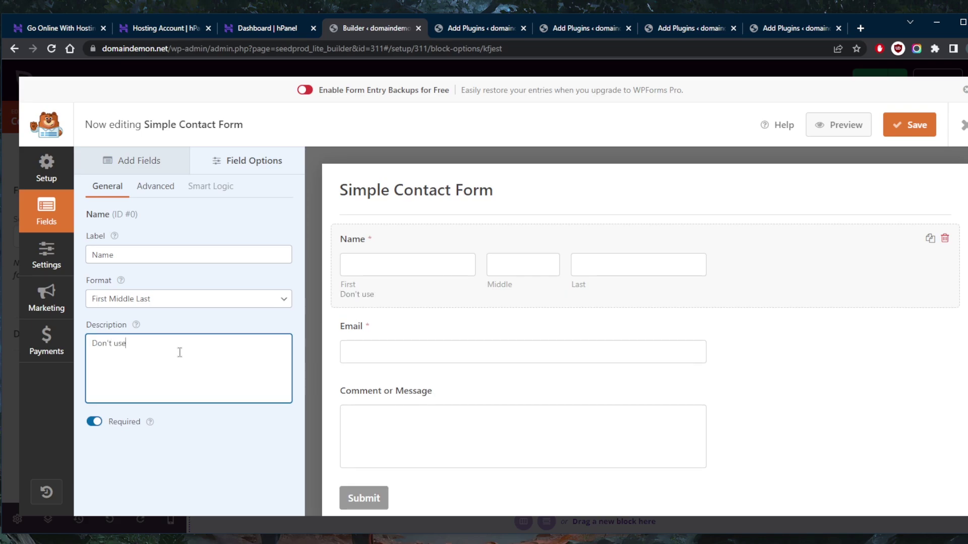
{"action": "type", "text": " numbers"}
Set the Name field size to Large
{"action": "left_click", "coordinate": [161, 191]}
{"action": "left_click", "coordinate": [223, 258]}
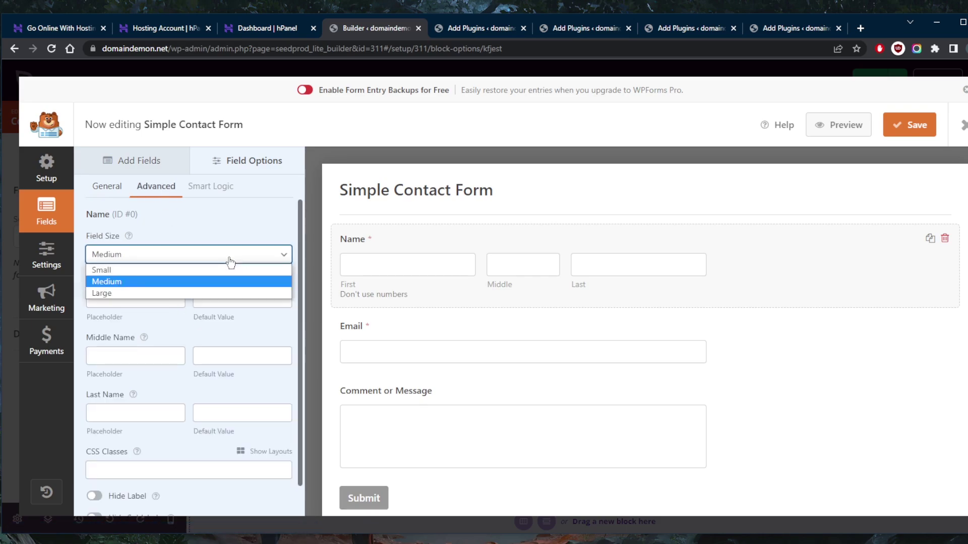
{"action": "left_click", "coordinate": [134, 294]}
{"action": "left_click", "coordinate": [208, 258]}
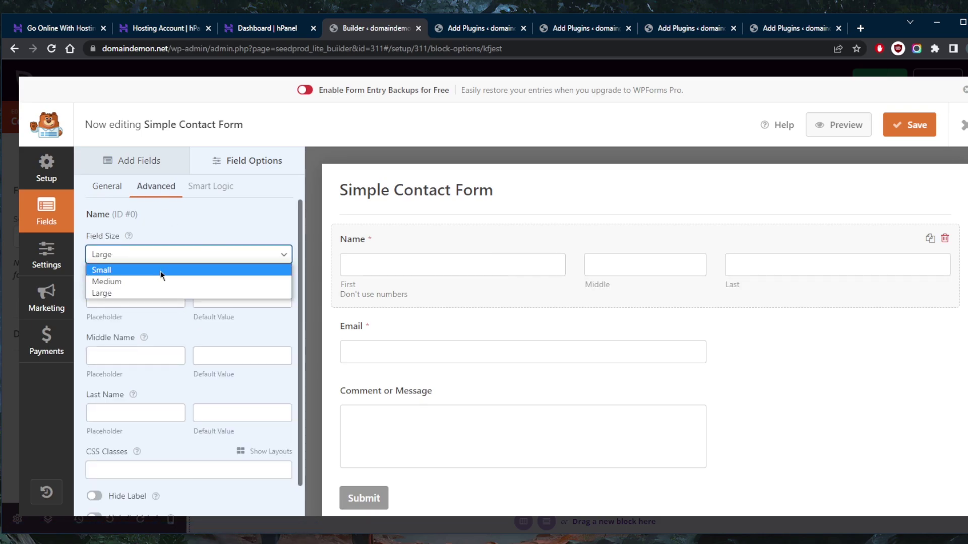
{"action": "left_click", "coordinate": [162, 271]}
{"action": "left_click", "coordinate": [207, 262]}
{"action": "left_click", "coordinate": [150, 291]}
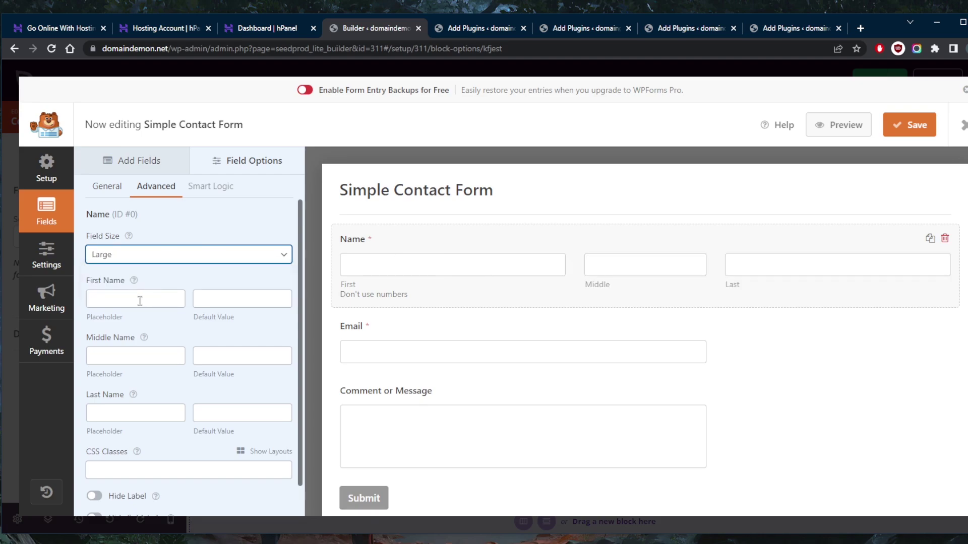
Give the First, Middle and Last name boxes sample placeholder names
{"action": "left_click", "coordinate": [140, 301]}
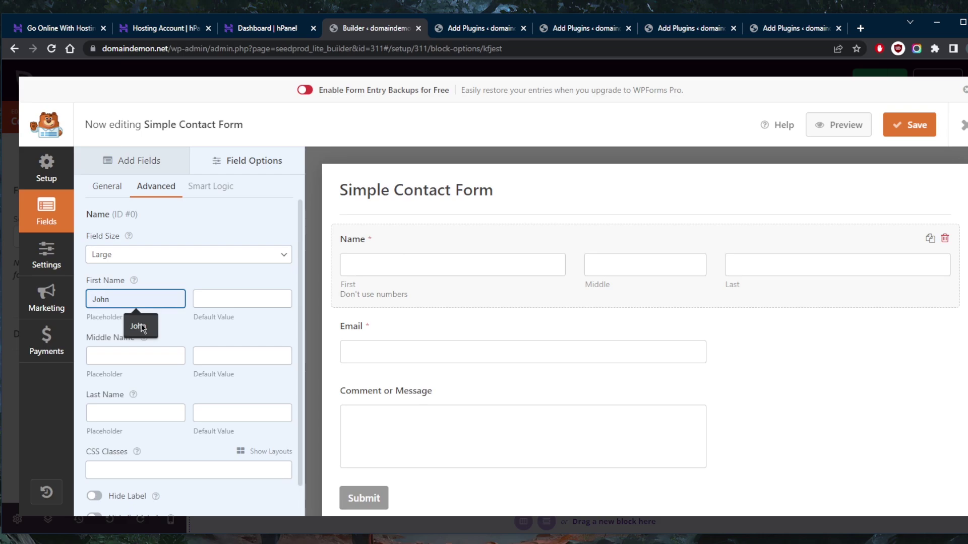
{"action": "left_click", "coordinate": [141, 328]}
{"action": "left_click", "coordinate": [131, 359]}
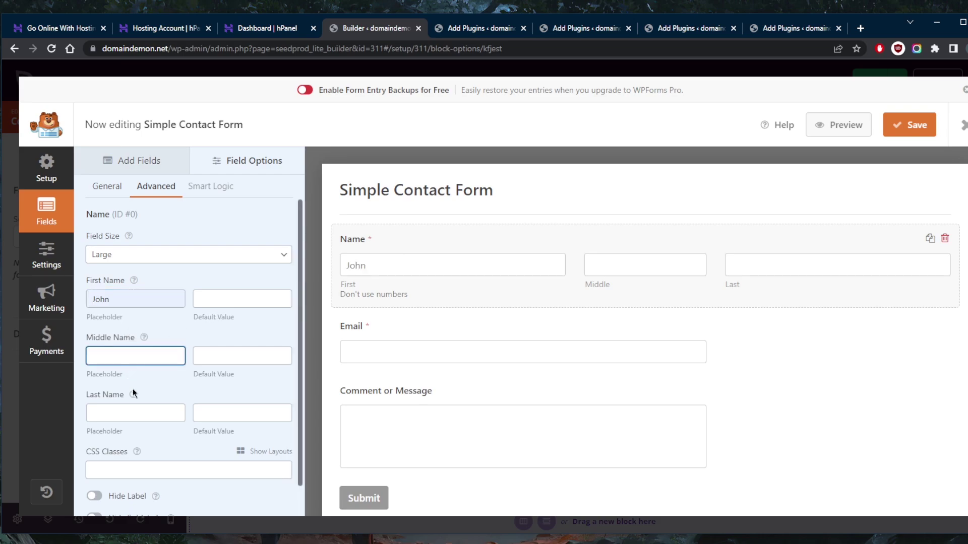
{"action": "left_click", "coordinate": [134, 413]}
{"action": "left_click", "coordinate": [147, 446]}
{"action": "left_click", "coordinate": [129, 356]}
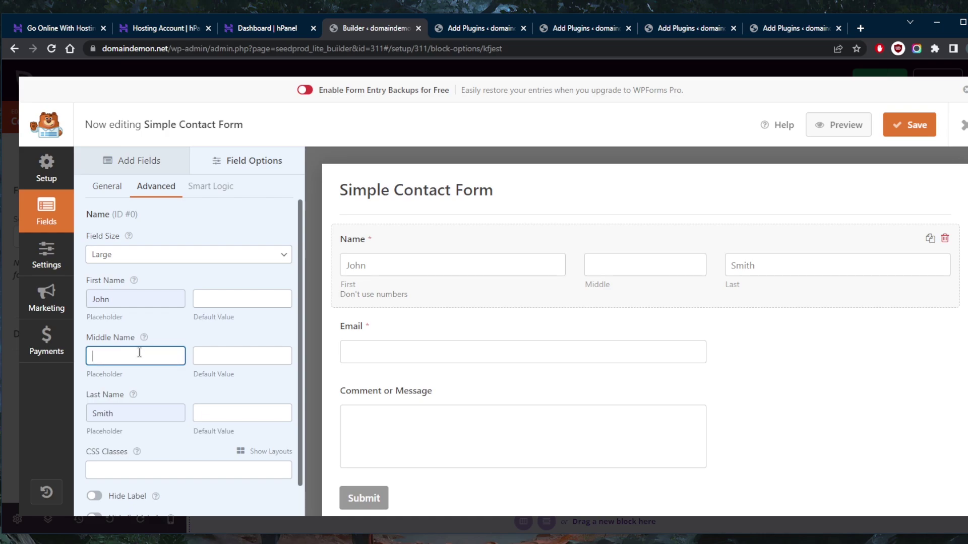
{"action": "type", "text": "Carl"}
{"action": "left_click", "coordinate": [180, 327]}
Save the Simple Contact Form changes
{"action": "scroll", "coordinate": [180, 327], "scroll_direction": "down", "scroll_amount": 1}
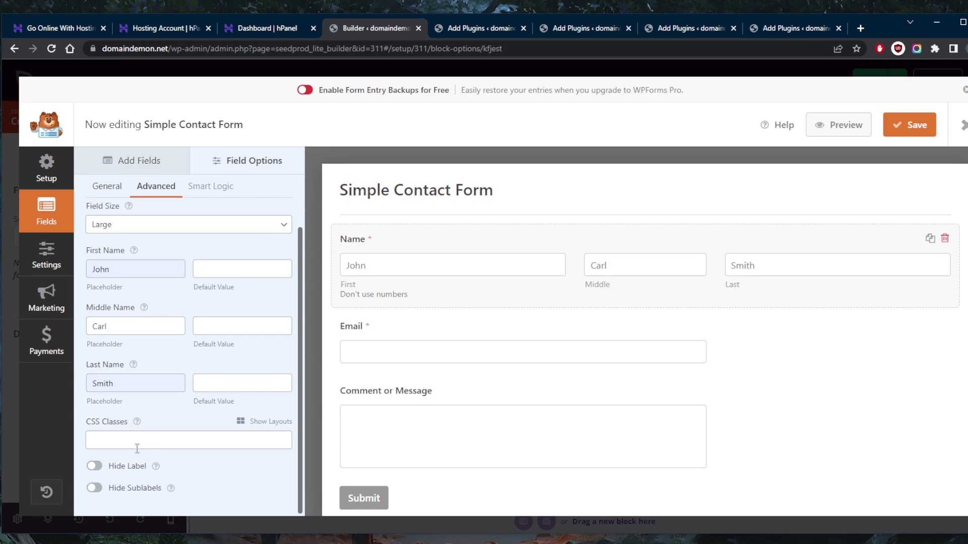
{"action": "scroll", "coordinate": [259, 443], "scroll_direction": "up", "scroll_amount": 1}
{"action": "scroll", "coordinate": [378, 421], "scroll_direction": "down", "scroll_amount": 1}
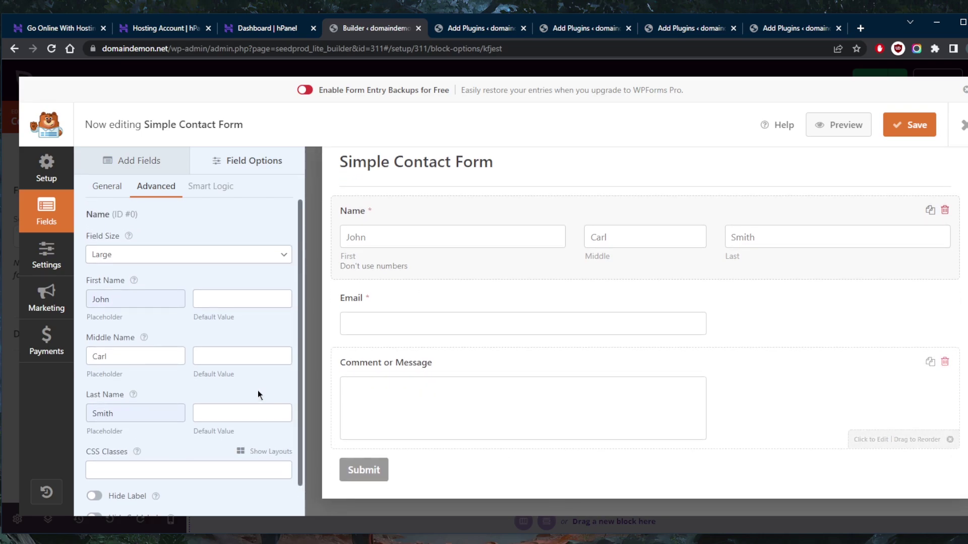
{"action": "scroll", "coordinate": [709, 202], "scroll_direction": "up", "scroll_amount": 1}
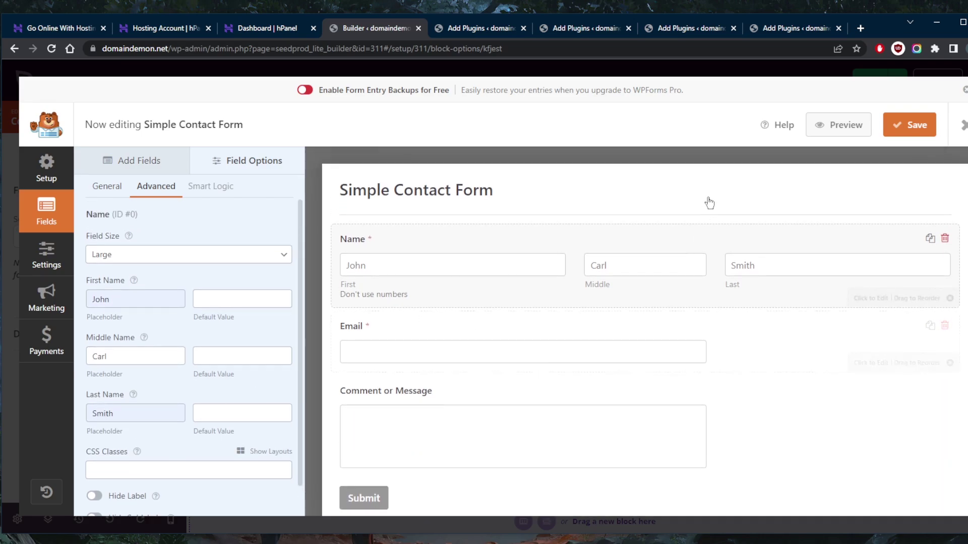
{"action": "left_click", "coordinate": [904, 130]}
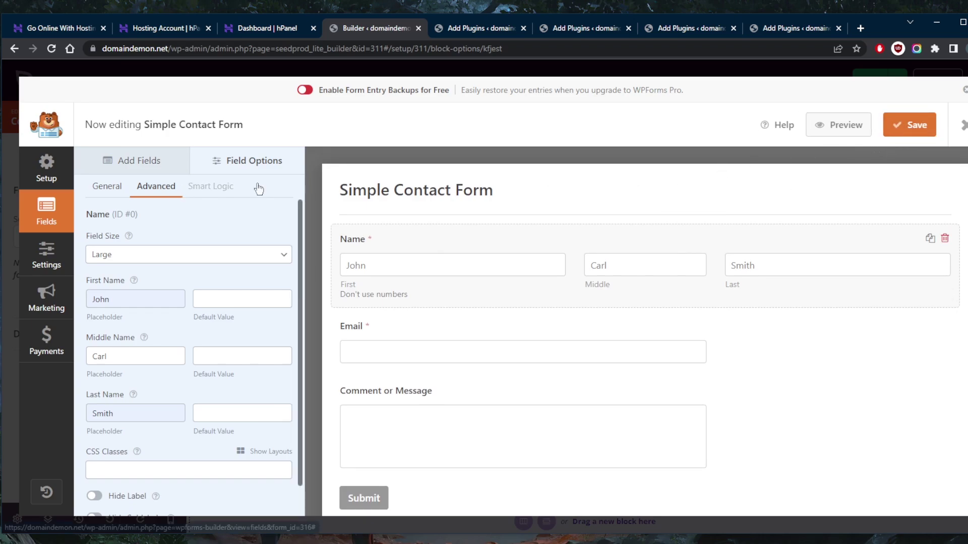
Close the WPForms builder and scroll to the embedded contact form's new First, Middle and Last name boxes
{"action": "left_click", "coordinate": [964, 125]}
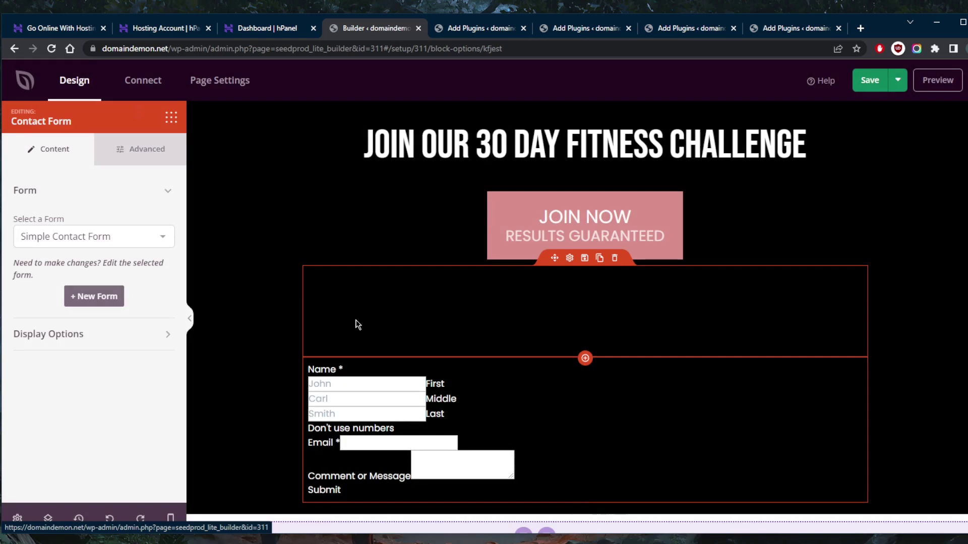
{"action": "scroll", "coordinate": [333, 350], "scroll_direction": "down", "scroll_amount": 1}
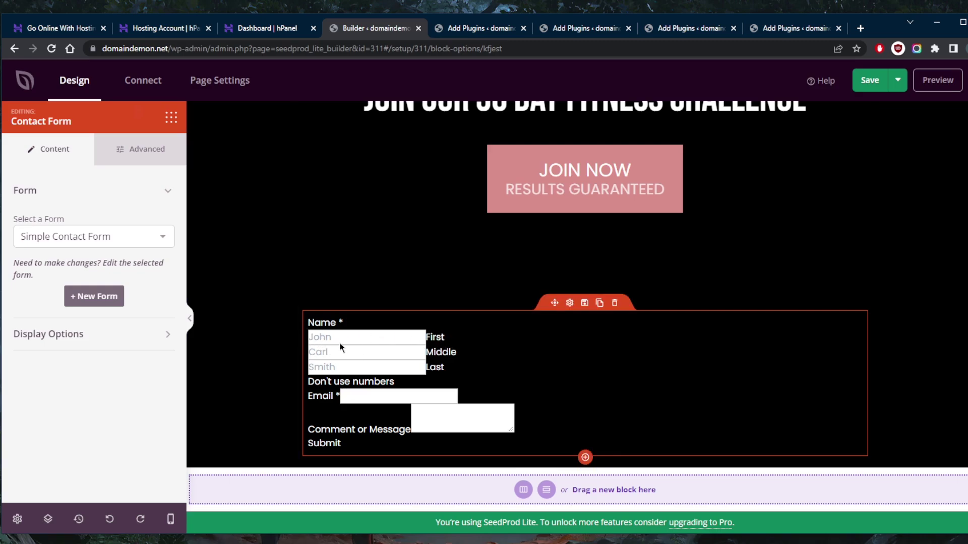
In the form block's Advanced Styles, set the text colour to light pink #FFB8B8
{"action": "left_click", "coordinate": [141, 149]}
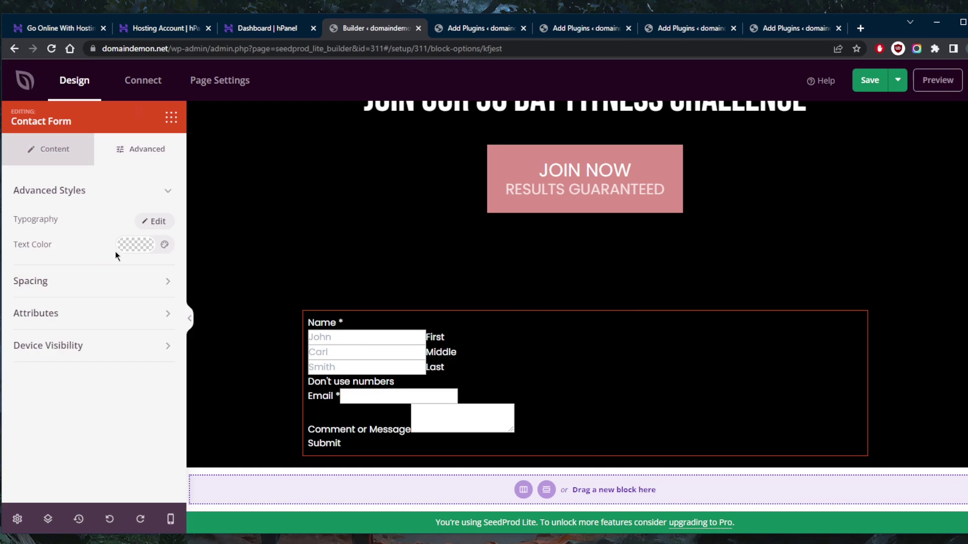
{"action": "left_click", "coordinate": [149, 245]}
{"action": "left_click", "coordinate": [204, 288]}
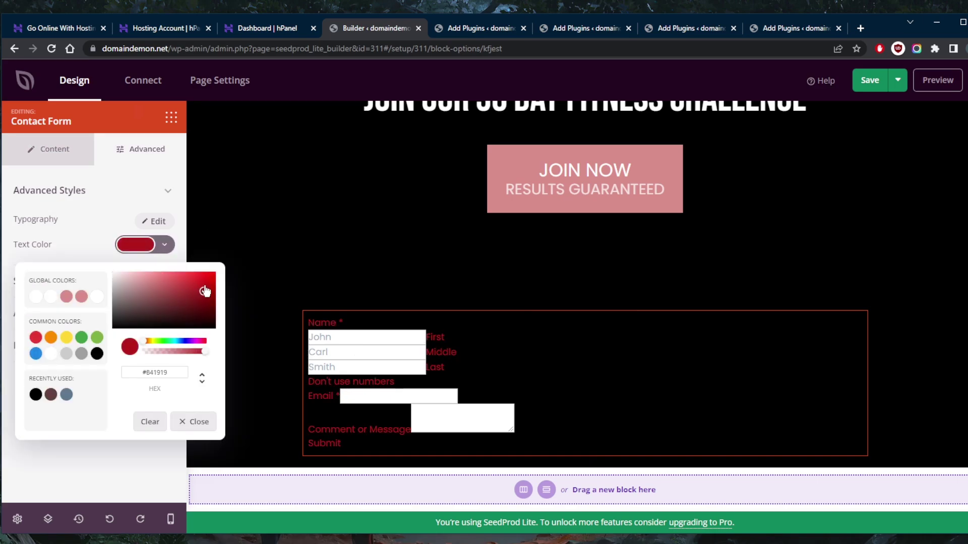
{"action": "left_click_drag", "start_coordinate": [188, 291], "coordinate": [144, 275]}
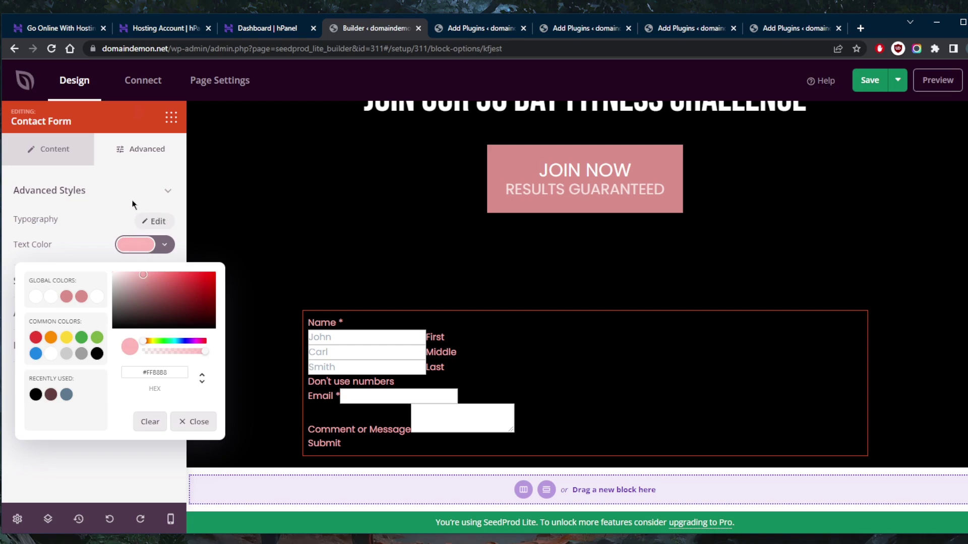
Glance at the form block's spacing settings, then go back to its content settings
{"action": "left_click", "coordinate": [93, 193]}
{"action": "left_click", "coordinate": [117, 238]}
{"action": "left_click", "coordinate": [116, 236]}
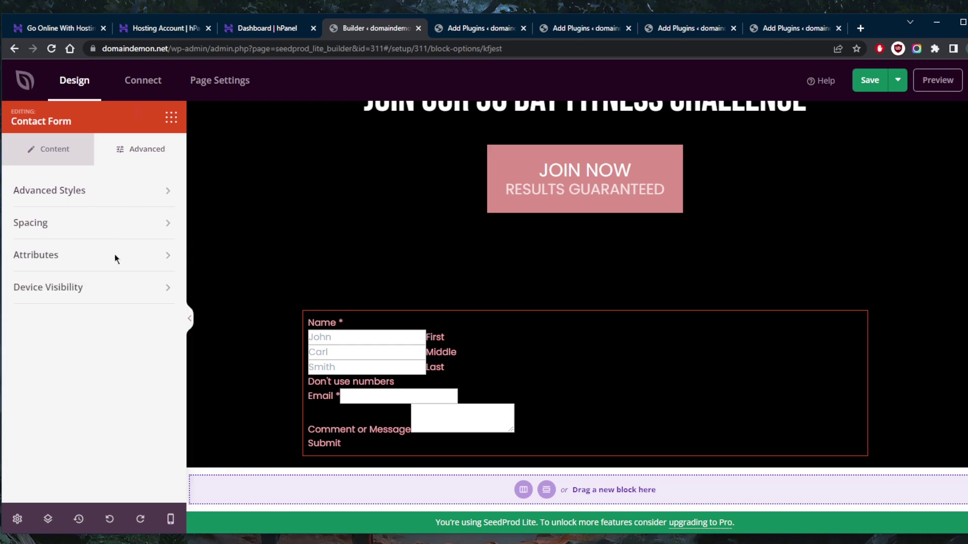
{"action": "left_click", "coordinate": [53, 149]}
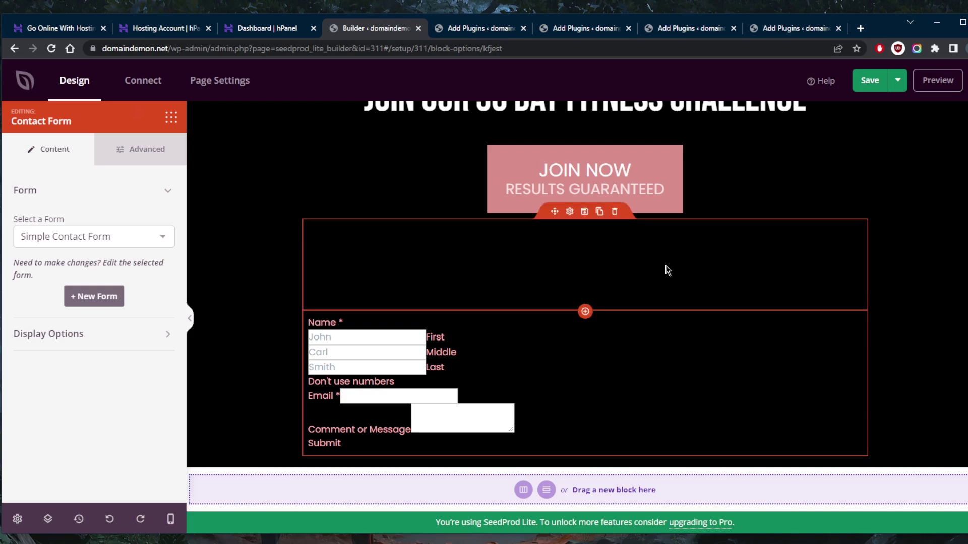
{"action": "scroll", "coordinate": [665, 272], "scroll_direction": "up", "scroll_amount": 5}
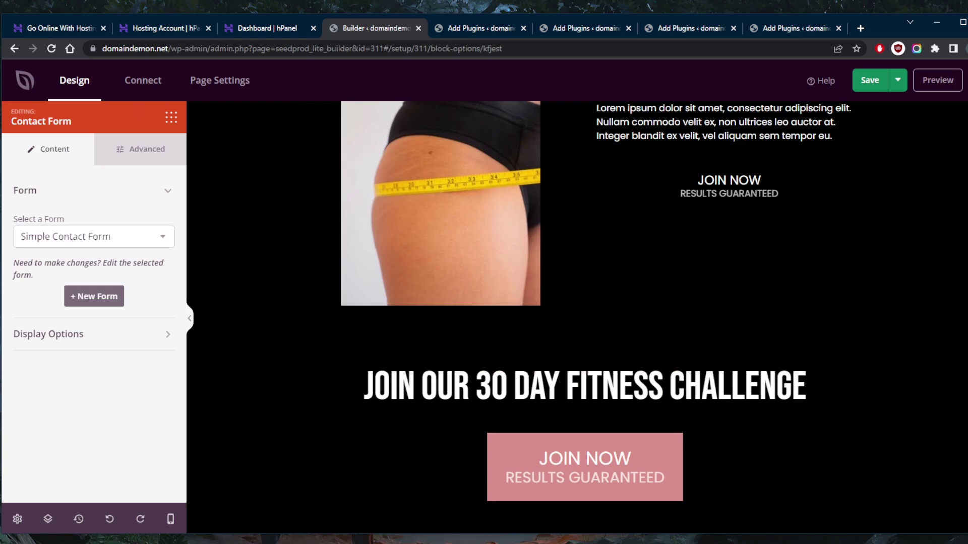
{"action": "scroll", "coordinate": [559, 289], "scroll_direction": "up", "scroll_amount": 4}
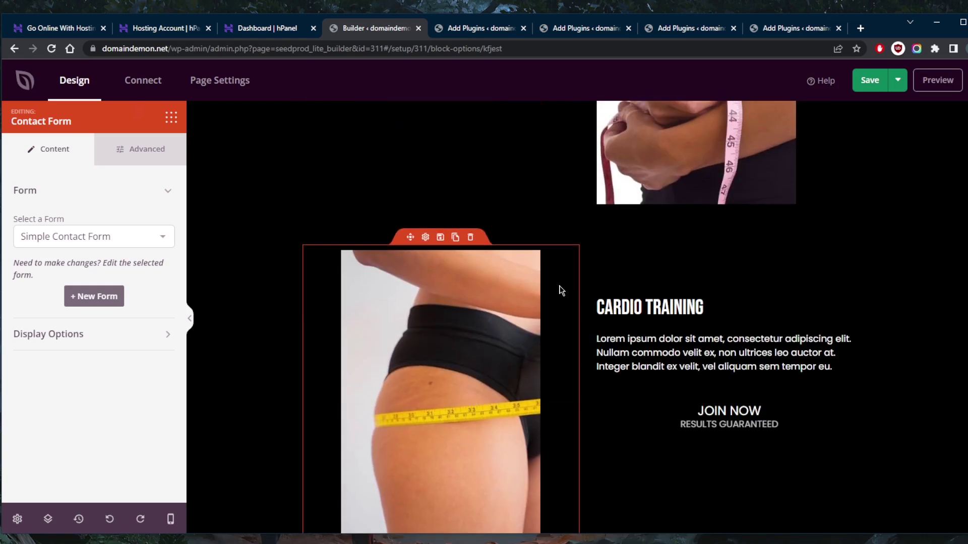
{"action": "scroll", "coordinate": [559, 290], "scroll_direction": "up", "scroll_amount": 1}
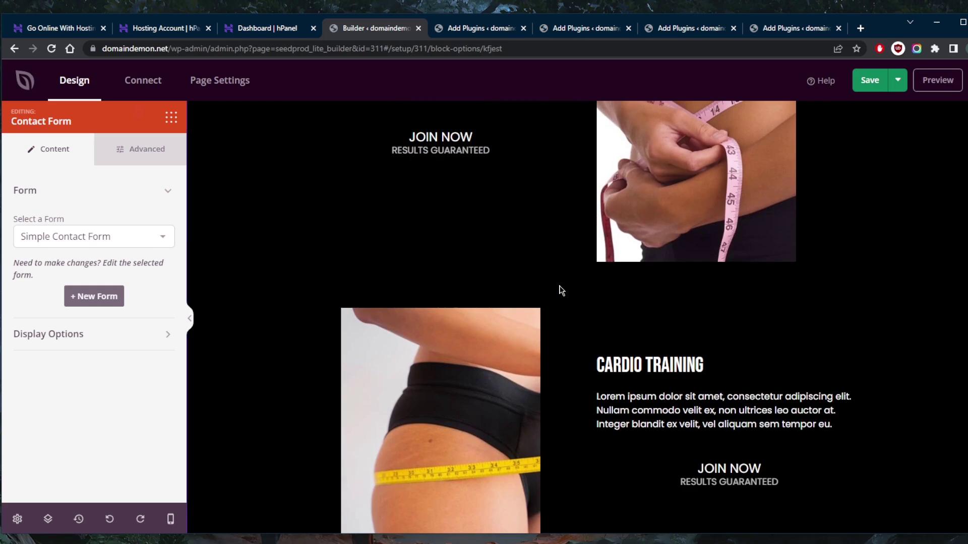
{"action": "scroll", "coordinate": [559, 290], "scroll_direction": "up", "scroll_amount": 10}
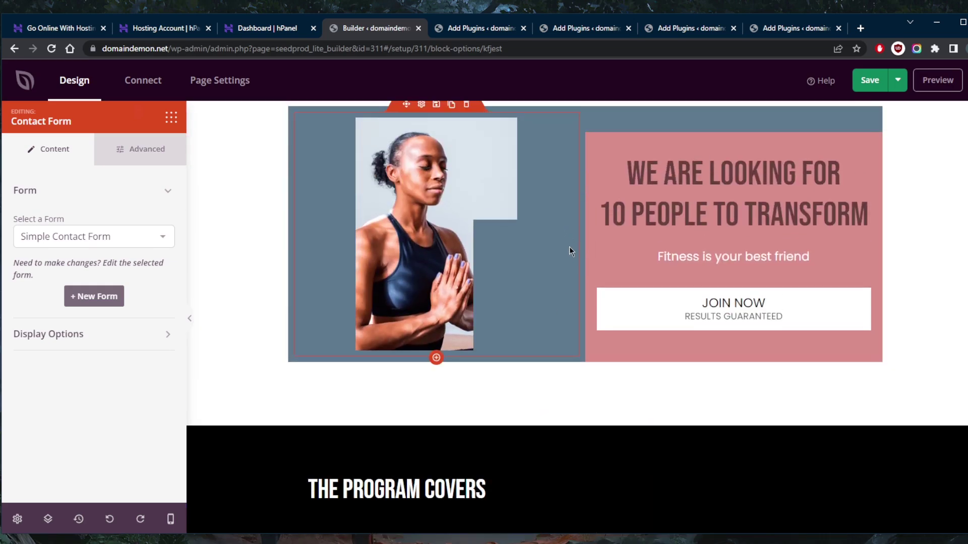
{"action": "scroll", "coordinate": [569, 246], "scroll_direction": "down", "scroll_amount": 6}
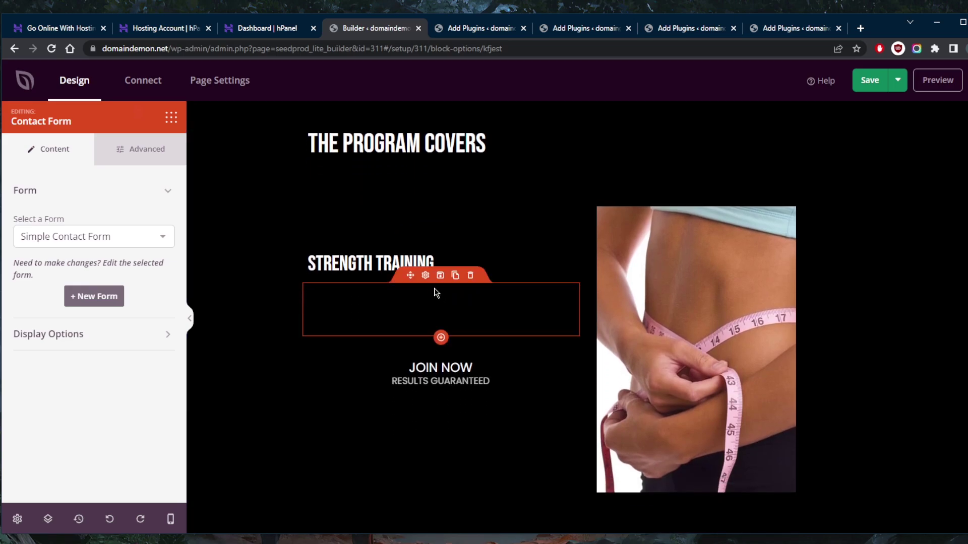
{"action": "scroll", "coordinate": [750, 369], "scroll_direction": "down", "scroll_amount": 1}
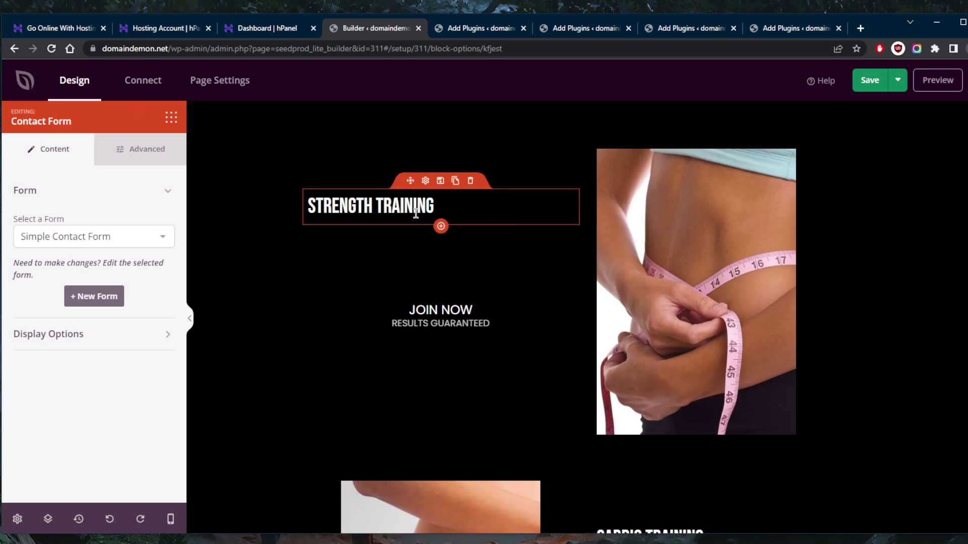
{"action": "scroll", "coordinate": [434, 229], "scroll_direction": "down", "scroll_amount": 7}
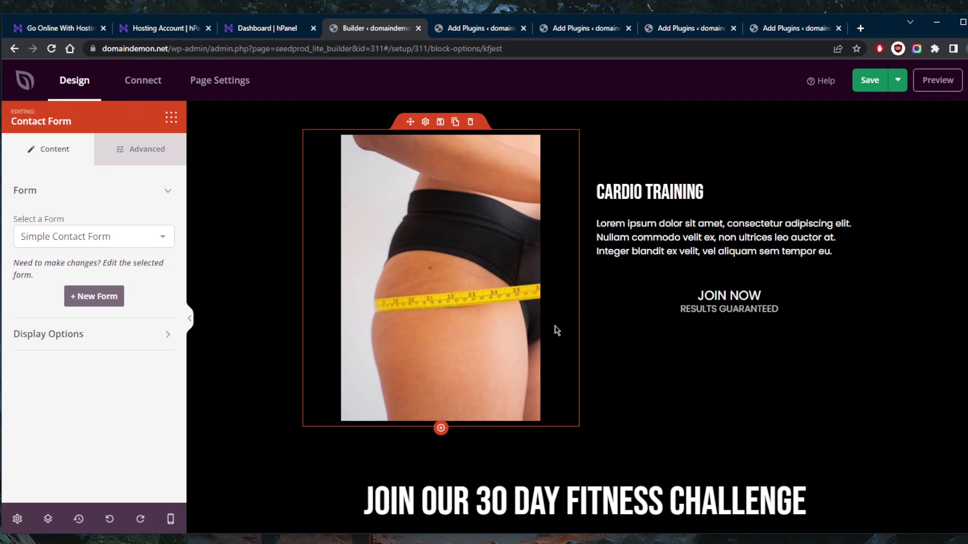
{"action": "scroll", "coordinate": [674, 302], "scroll_direction": "down", "scroll_amount": 2}
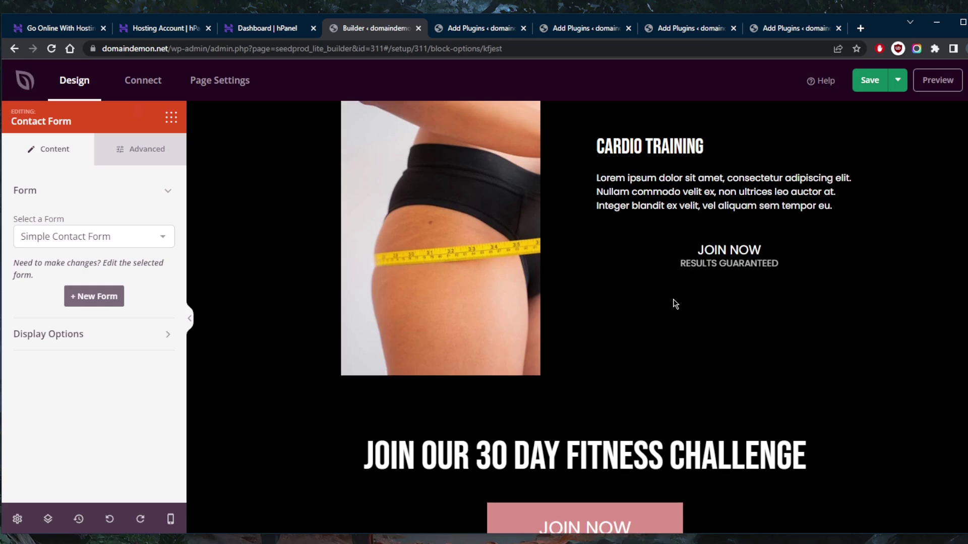
{"action": "scroll", "coordinate": [674, 303], "scroll_direction": "up", "scroll_amount": 10}
{"action": "scroll", "coordinate": [673, 303], "scroll_direction": "up", "scroll_amount": 5}
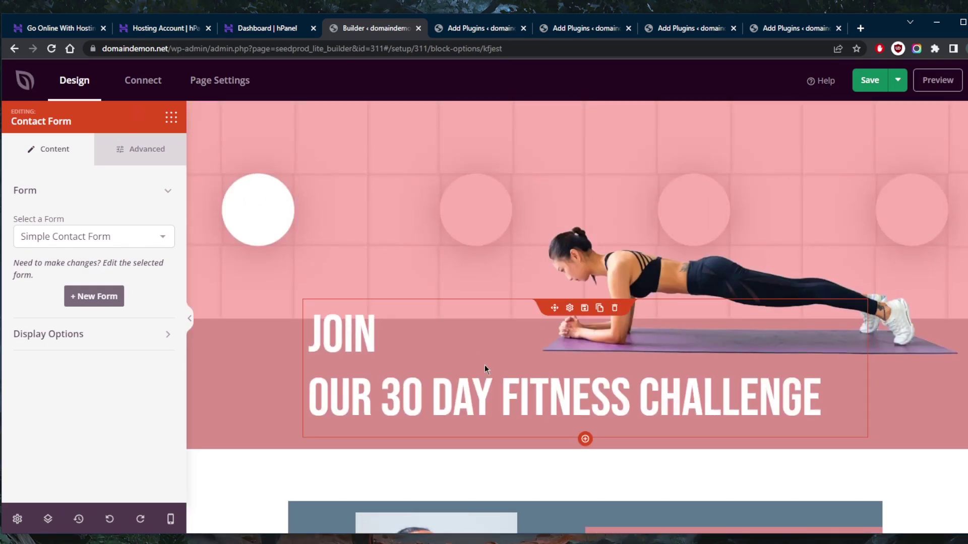
{"action": "scroll", "coordinate": [484, 366], "scroll_direction": "down", "scroll_amount": 1}
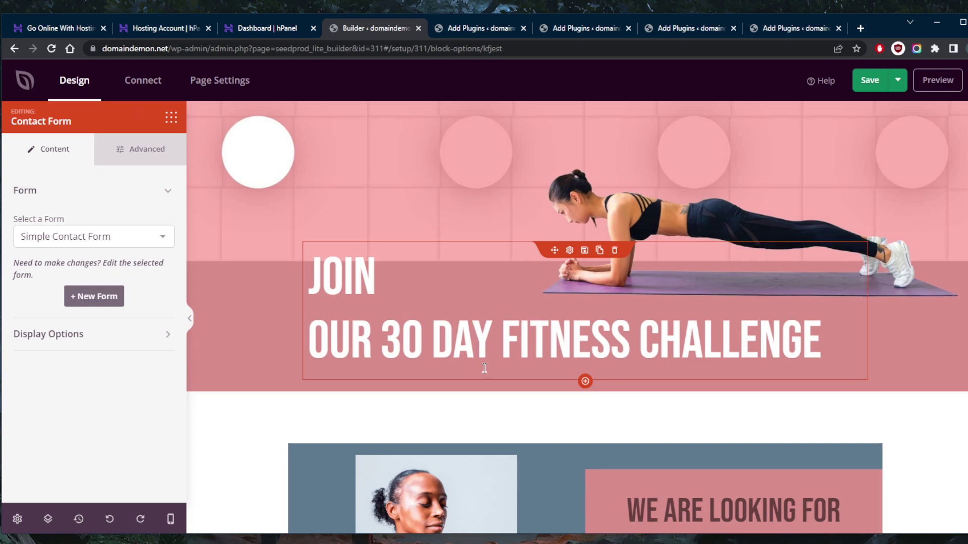
{"action": "scroll", "coordinate": [485, 364], "scroll_direction": "down", "scroll_amount": 3}
{"action": "scroll", "coordinate": [485, 369], "scroll_direction": "up", "scroll_amount": 1}
{"action": "scroll", "coordinate": [454, 322], "scroll_direction": "up", "scroll_amount": 3}
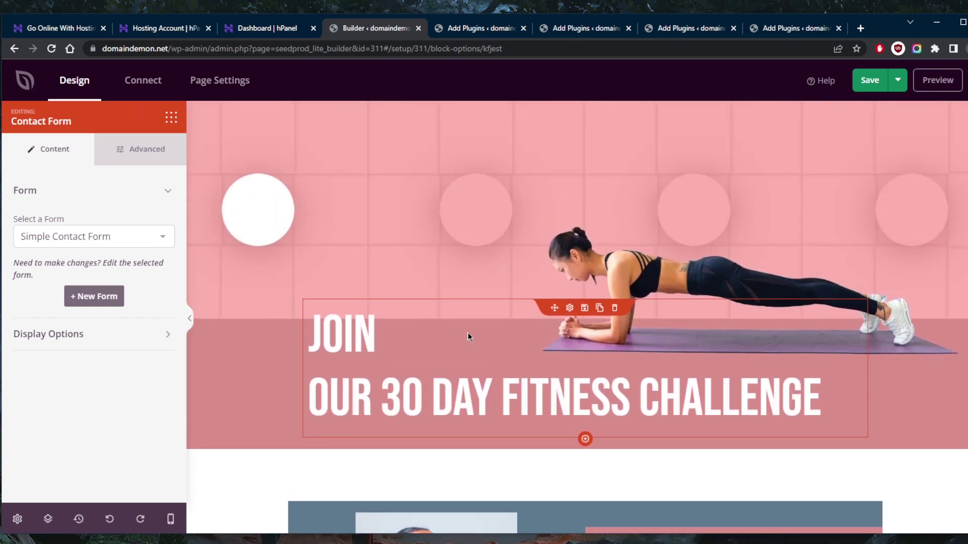
{"action": "scroll", "coordinate": [468, 333], "scroll_direction": "down", "scroll_amount": 2}
{"action": "scroll", "coordinate": [486, 373], "scroll_direction": "up", "scroll_amount": 1}
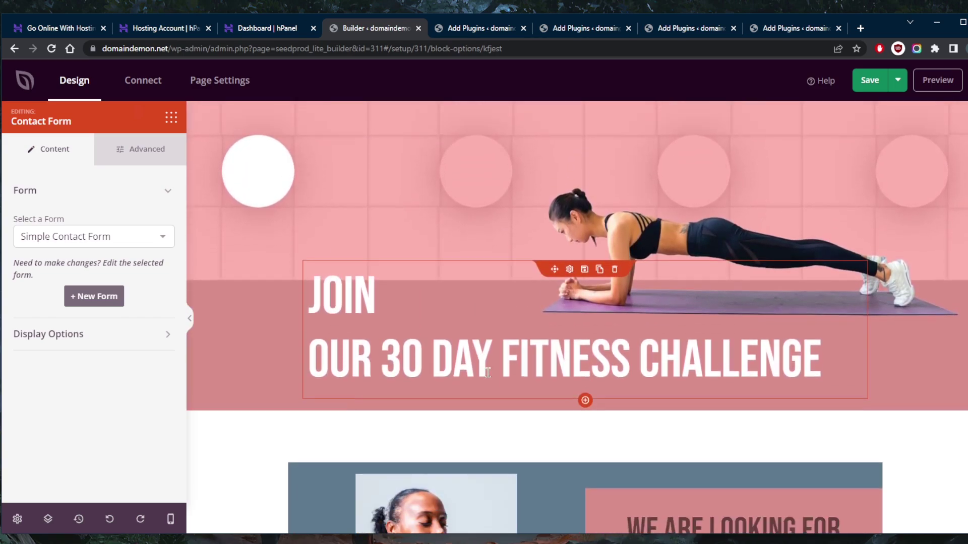
{"action": "scroll", "coordinate": [488, 373], "scroll_direction": "down", "scroll_amount": 2}
{"action": "scroll", "coordinate": [499, 372], "scroll_direction": "down", "scroll_amount": 3}
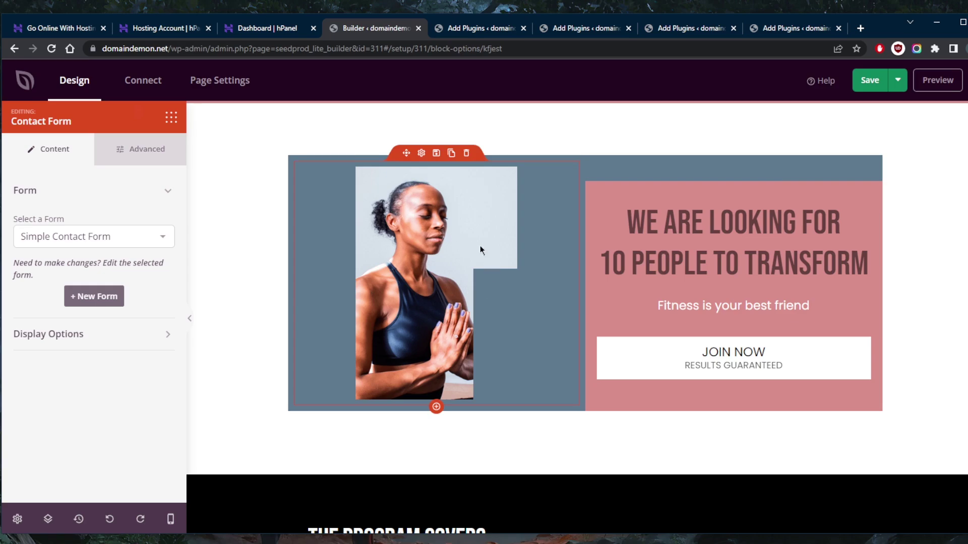
{"action": "scroll", "coordinate": [510, 307], "scroll_direction": "down", "scroll_amount": 10}
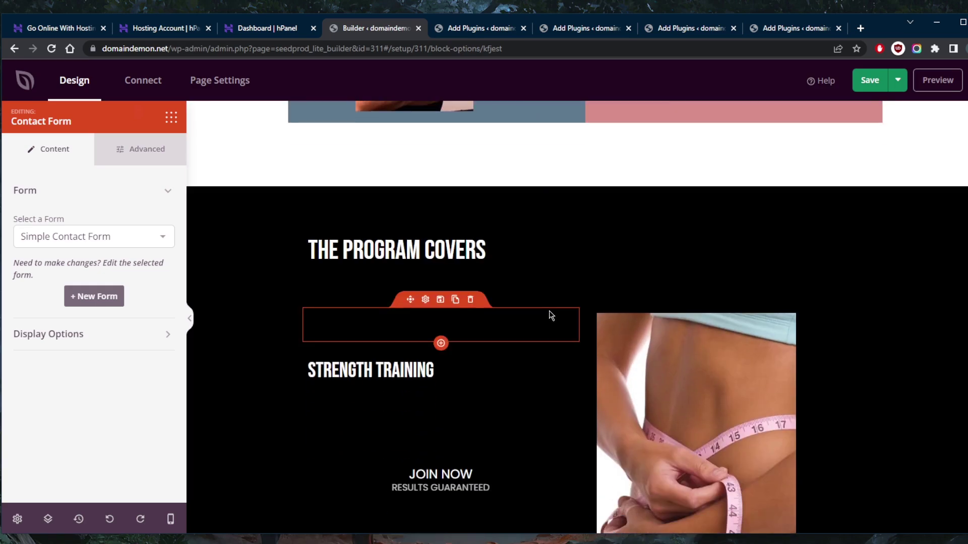
{"action": "scroll", "coordinate": [606, 326], "scroll_direction": "up", "scroll_amount": 1}
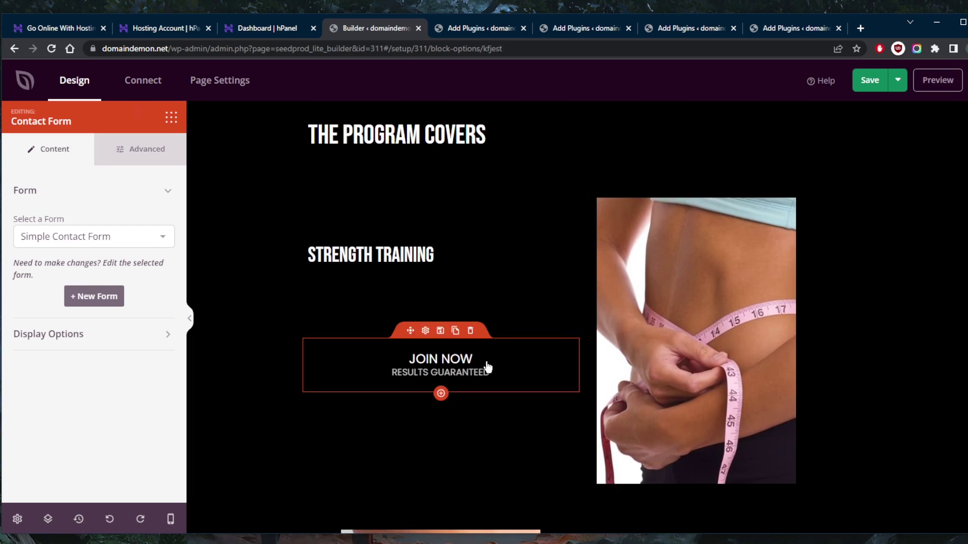
{"action": "scroll", "coordinate": [520, 363], "scroll_direction": "up", "scroll_amount": 5}
{"action": "scroll", "coordinate": [545, 328], "scroll_direction": "down", "scroll_amount": 6}
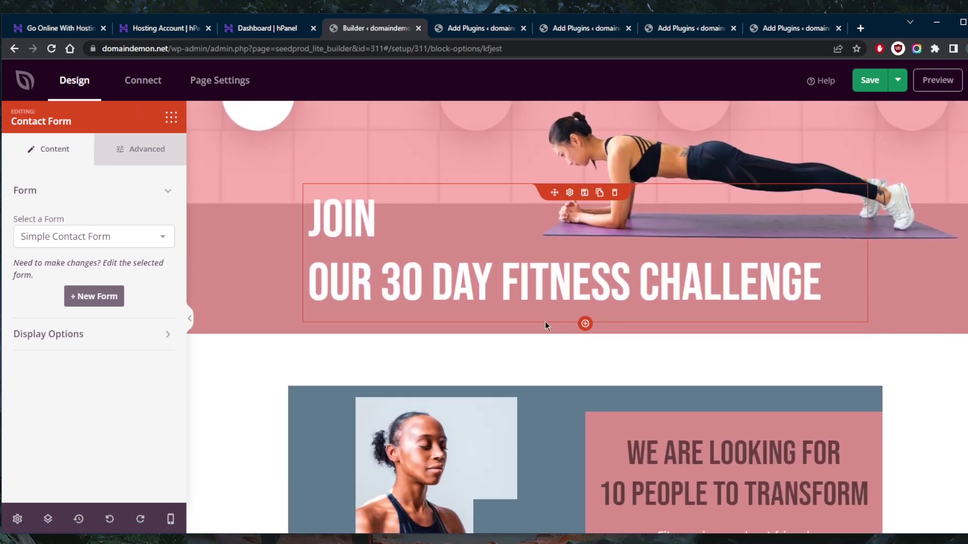
{"action": "scroll", "coordinate": [516, 293], "scroll_direction": "up", "scroll_amount": 6}
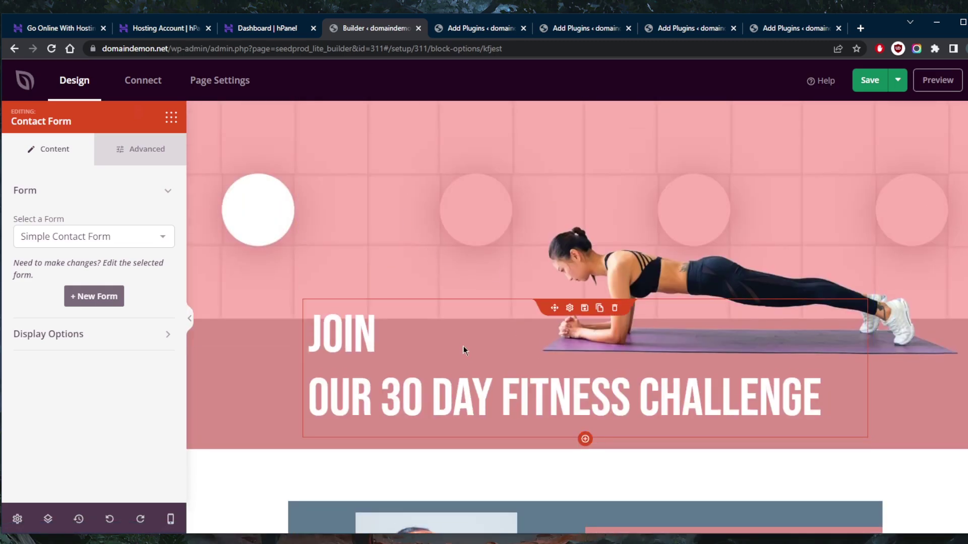
{"action": "scroll", "coordinate": [507, 303], "scroll_direction": "down", "scroll_amount": 7}
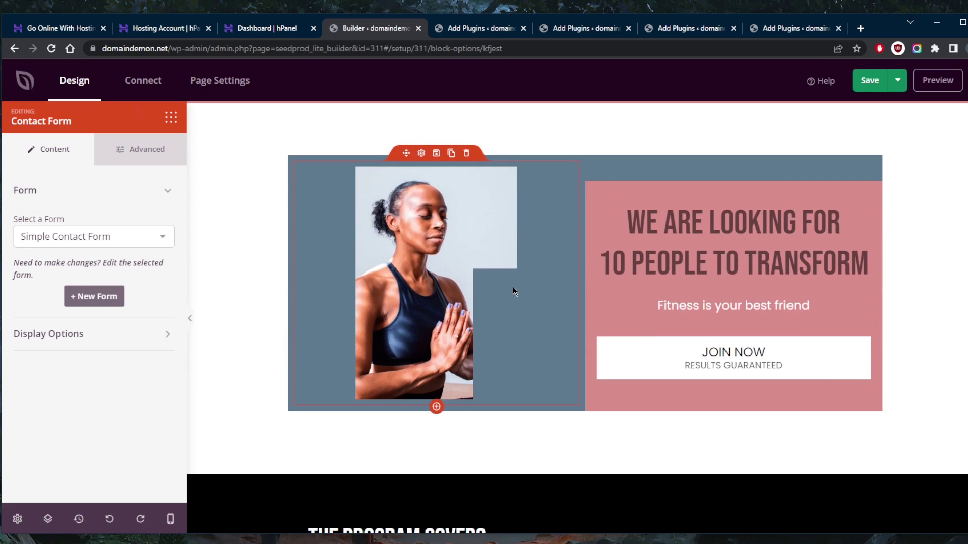
{"action": "scroll", "coordinate": [670, 363], "scroll_direction": "down", "scroll_amount": 7}
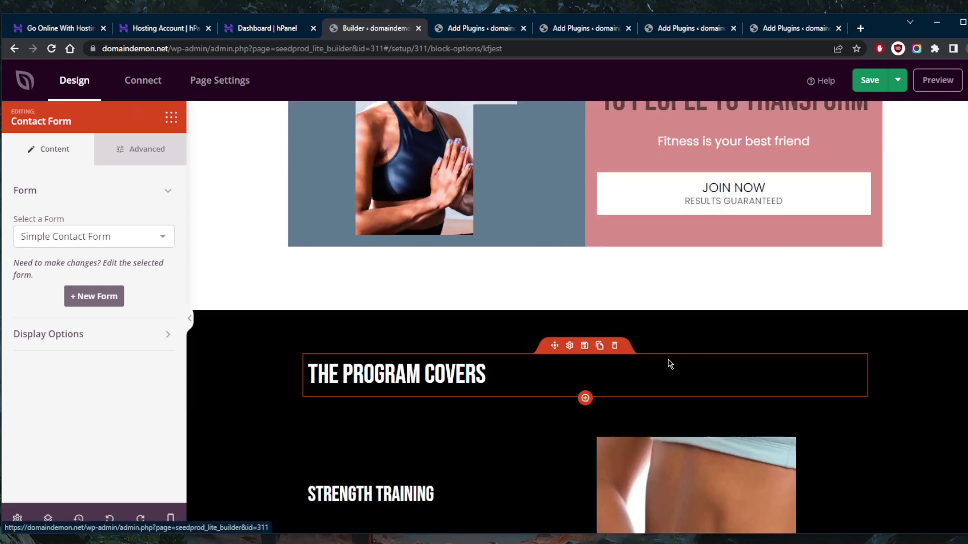
{"action": "scroll", "coordinate": [628, 328], "scroll_direction": "down", "scroll_amount": 8}
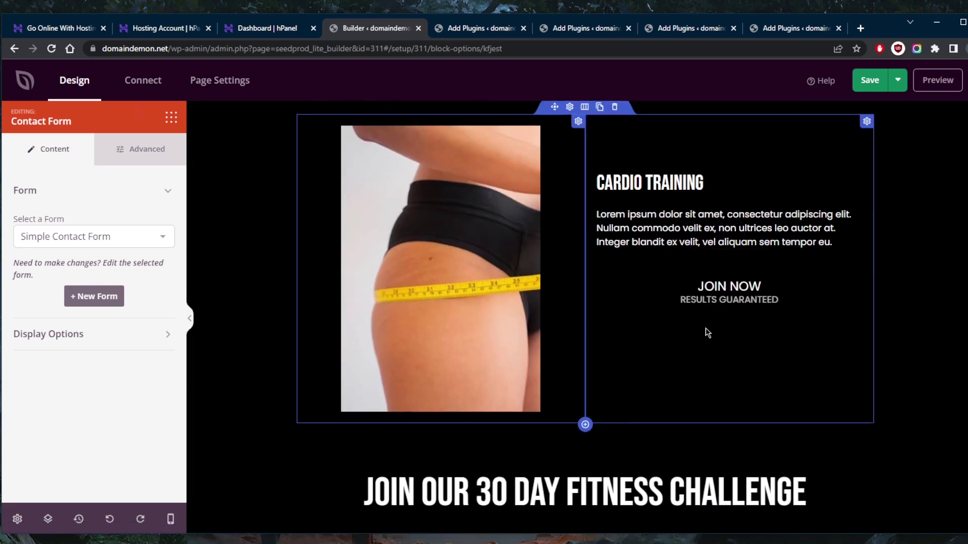
{"action": "scroll", "coordinate": [629, 330], "scroll_direction": "down", "scroll_amount": 6}
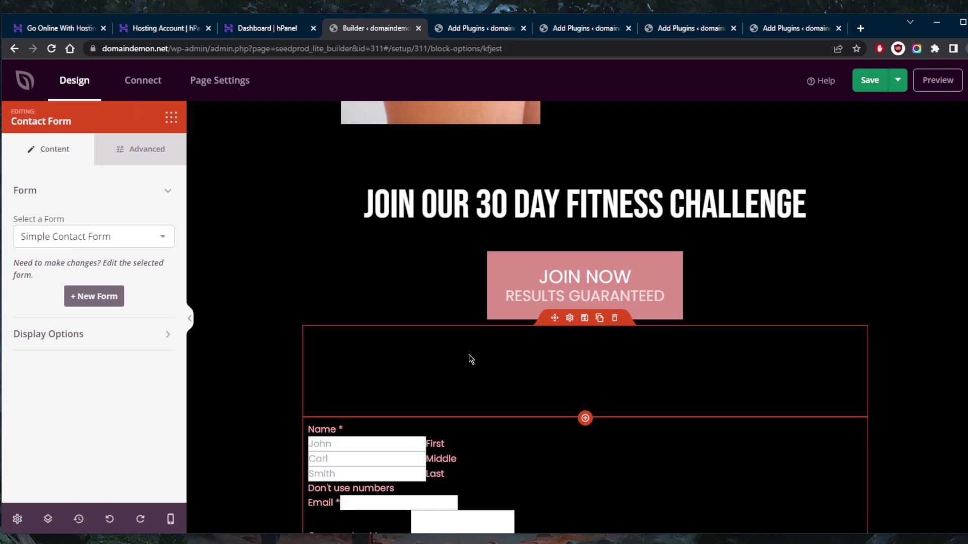
{"action": "scroll", "coordinate": [470, 359], "scroll_direction": "up", "scroll_amount": 5}
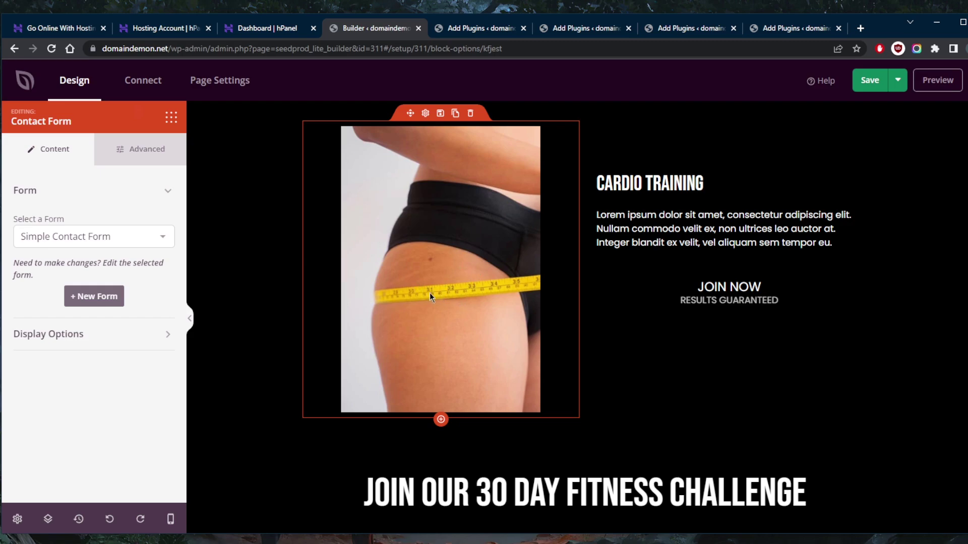
{"action": "scroll", "coordinate": [429, 292], "scroll_direction": "up", "scroll_amount": 1}
{"action": "scroll", "coordinate": [434, 307], "scroll_direction": "down", "scroll_amount": 1}
{"action": "scroll", "coordinate": [492, 415], "scroll_direction": "down", "scroll_amount": 5}
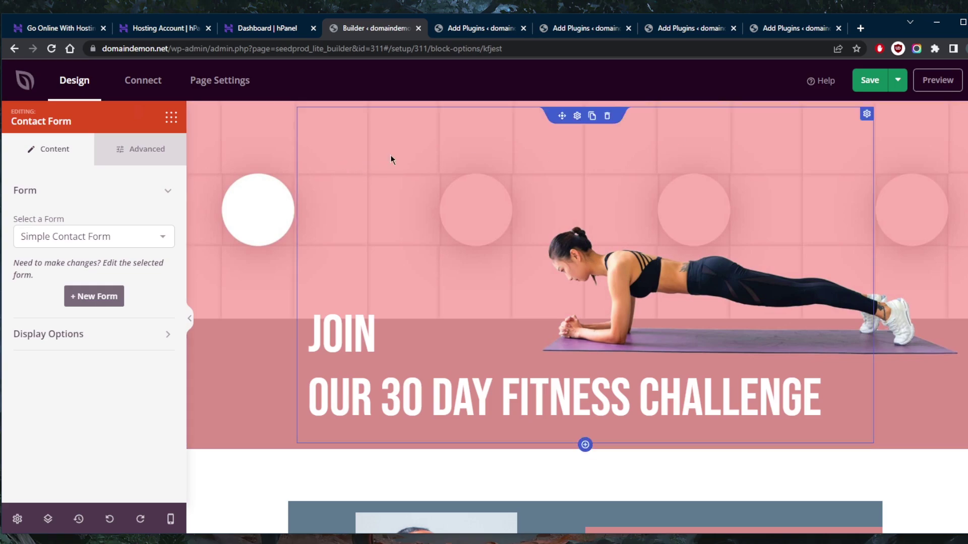
Browse the Mailchimp, Creative Mail, MonsterInsights and Zapier for WordPress plugin detail popups
{"action": "left_click", "coordinate": [482, 28]}
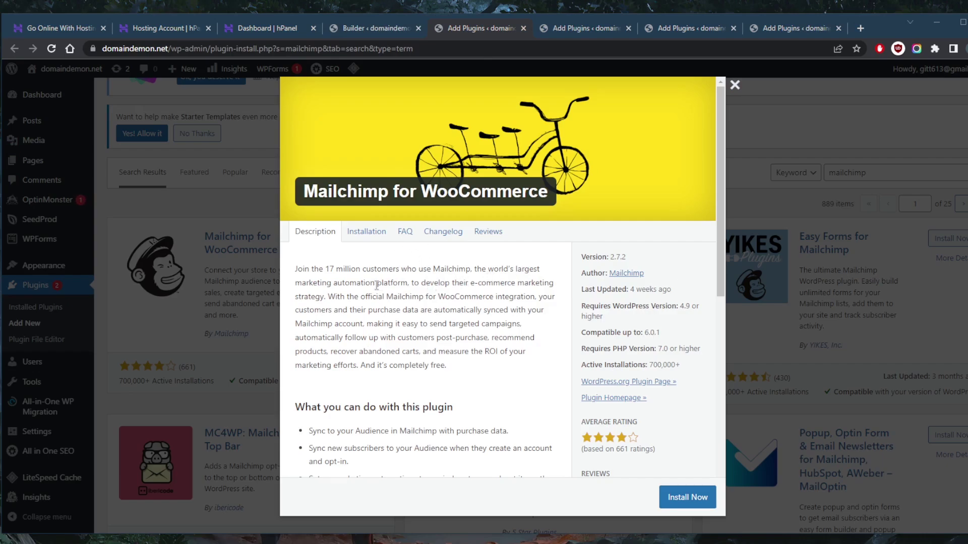
{"action": "key", "text": "ctrl+Tab"}
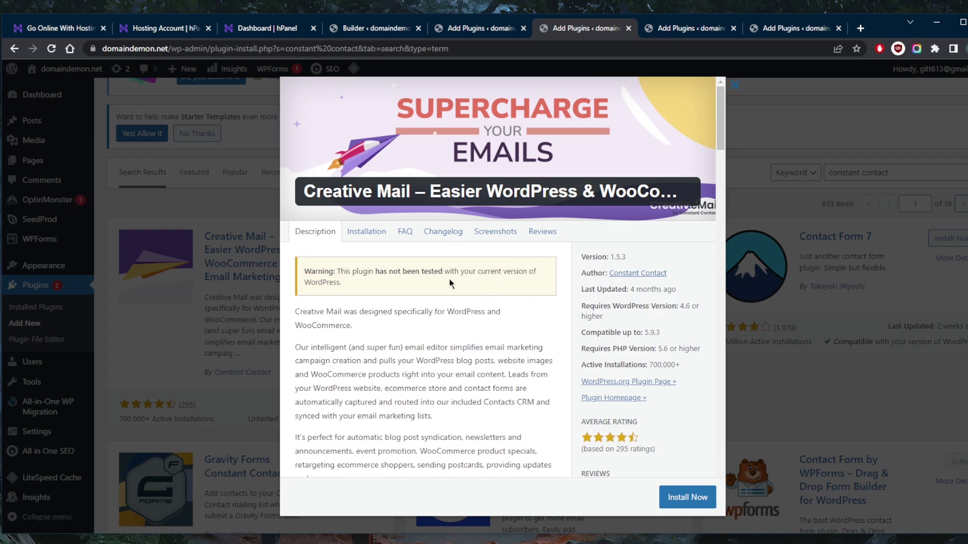
{"action": "left_click", "coordinate": [675, 31]}
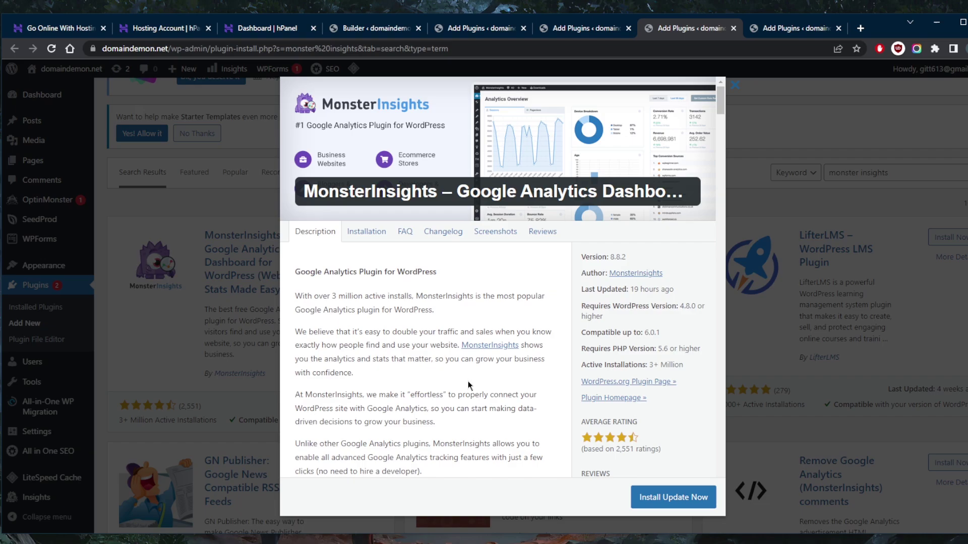
{"action": "left_click", "coordinate": [796, 28]}
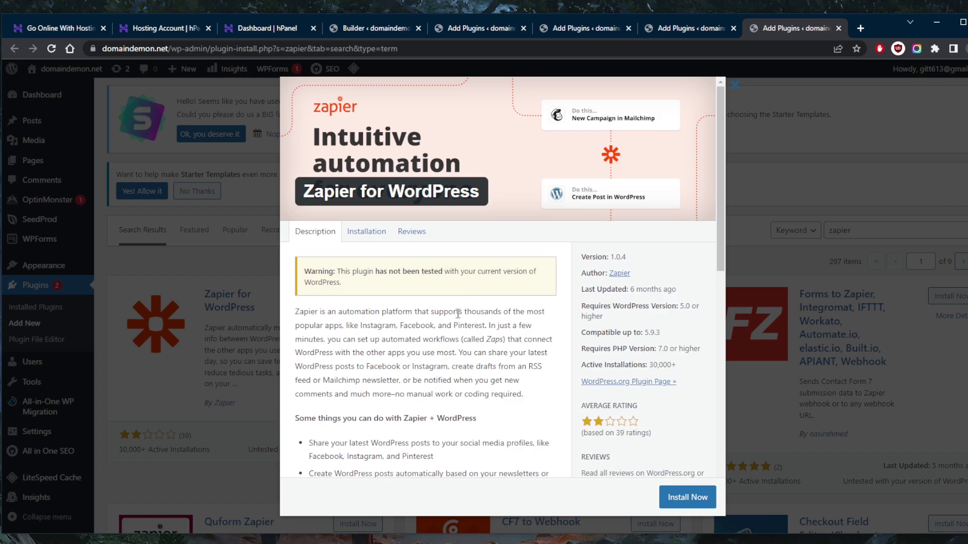
Save the Fitness For All page in SeedProd, publish it, and open the live page
{"action": "left_click", "coordinate": [375, 28]}
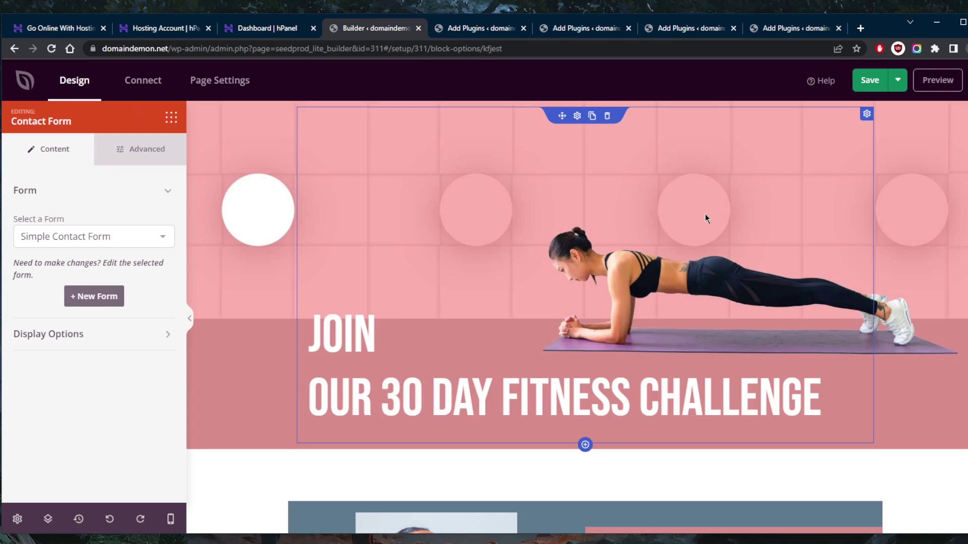
{"action": "left_click", "coordinate": [896, 85]}
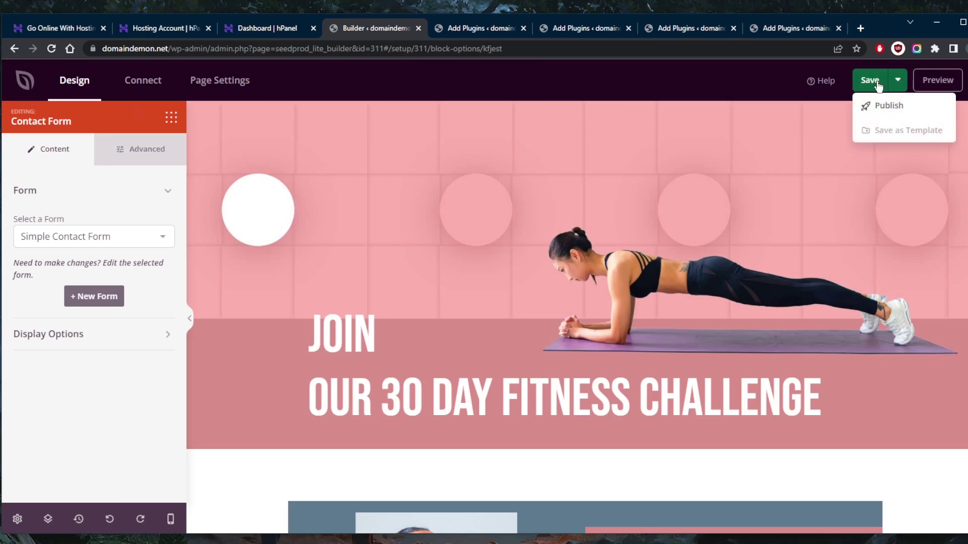
{"action": "left_click", "coordinate": [877, 85]}
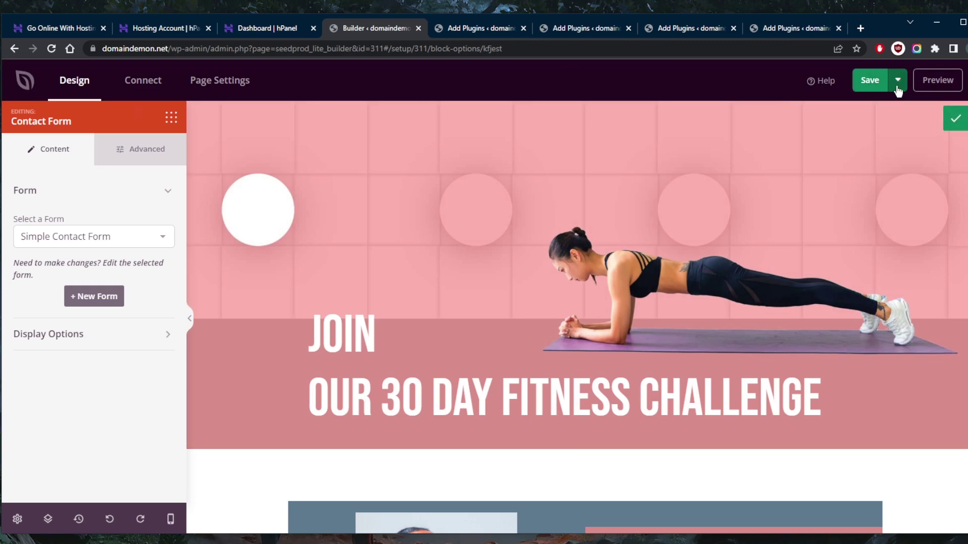
{"action": "left_click", "coordinate": [898, 80]}
{"action": "left_click", "coordinate": [875, 102]}
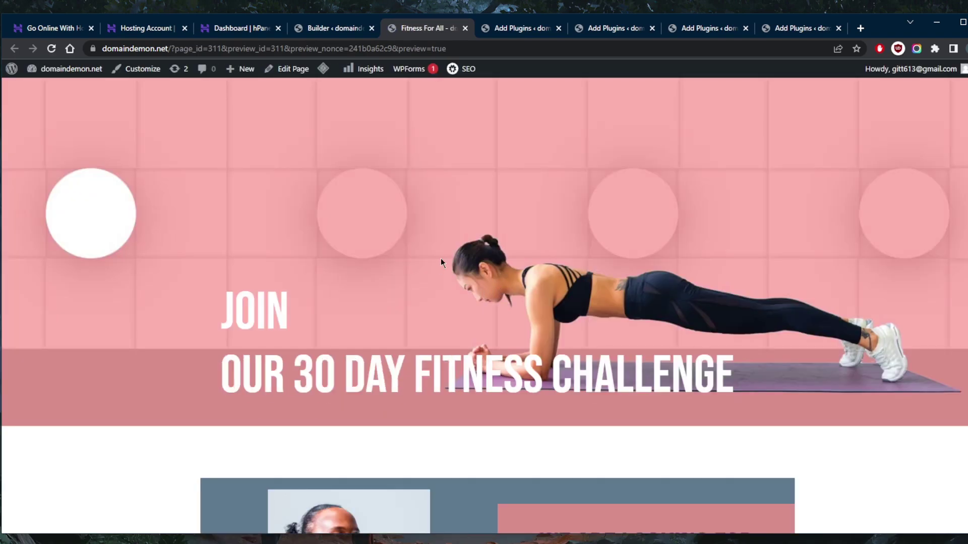
{"action": "scroll", "coordinate": [444, 261], "scroll_direction": "down", "scroll_amount": 7}
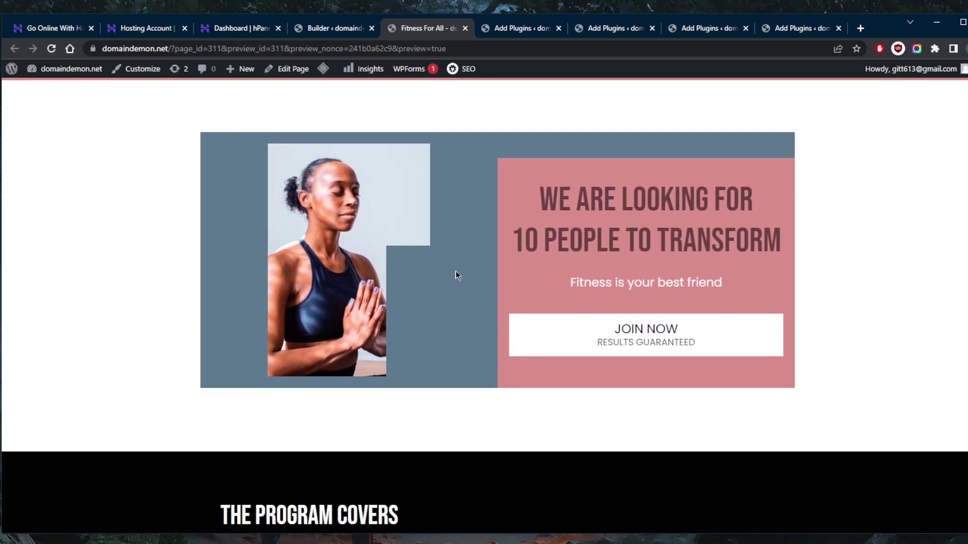
{"action": "scroll", "coordinate": [473, 305], "scroll_direction": "down", "scroll_amount": 8}
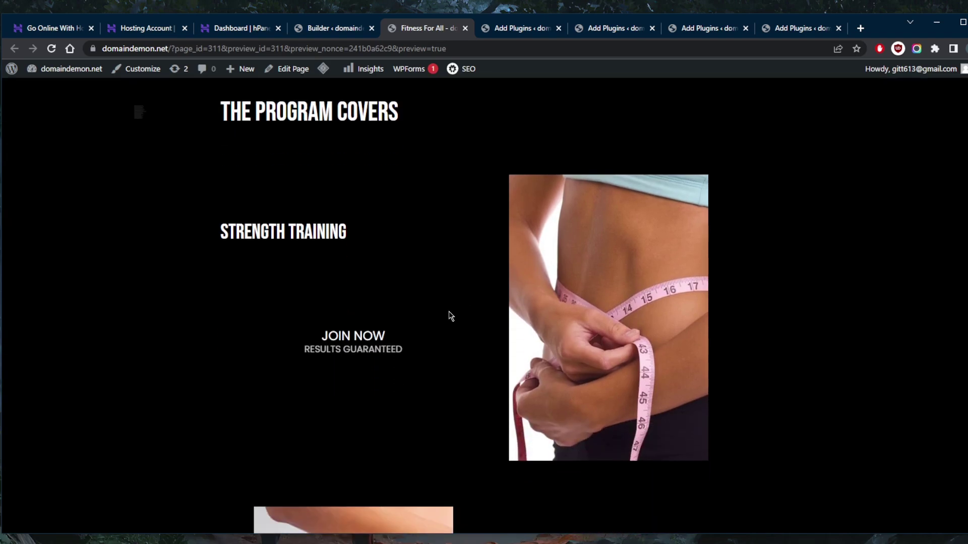
{"action": "scroll", "coordinate": [450, 315], "scroll_direction": "up", "scroll_amount": 3}
{"action": "scroll", "coordinate": [435, 338], "scroll_direction": "down", "scroll_amount": 2}
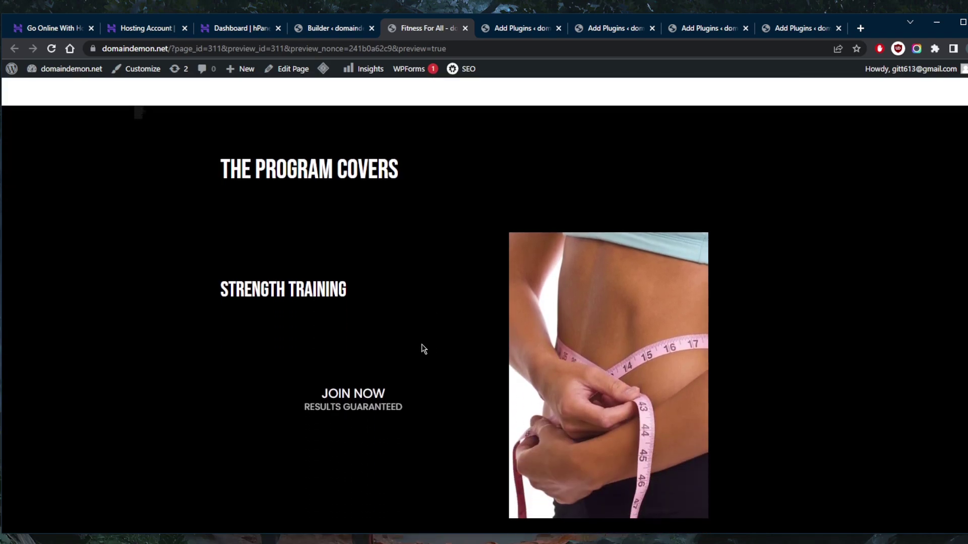
{"action": "scroll", "coordinate": [422, 331], "scroll_direction": "down", "scroll_amount": 10}
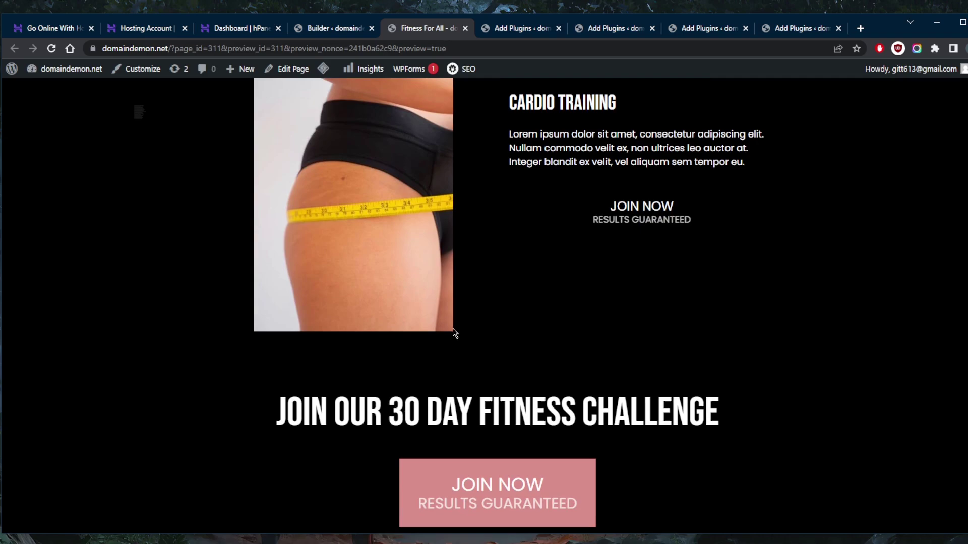
{"action": "scroll", "coordinate": [454, 333], "scroll_direction": "up", "scroll_amount": 10}
{"action": "scroll", "coordinate": [388, 337], "scroll_direction": "down", "scroll_amount": 17}
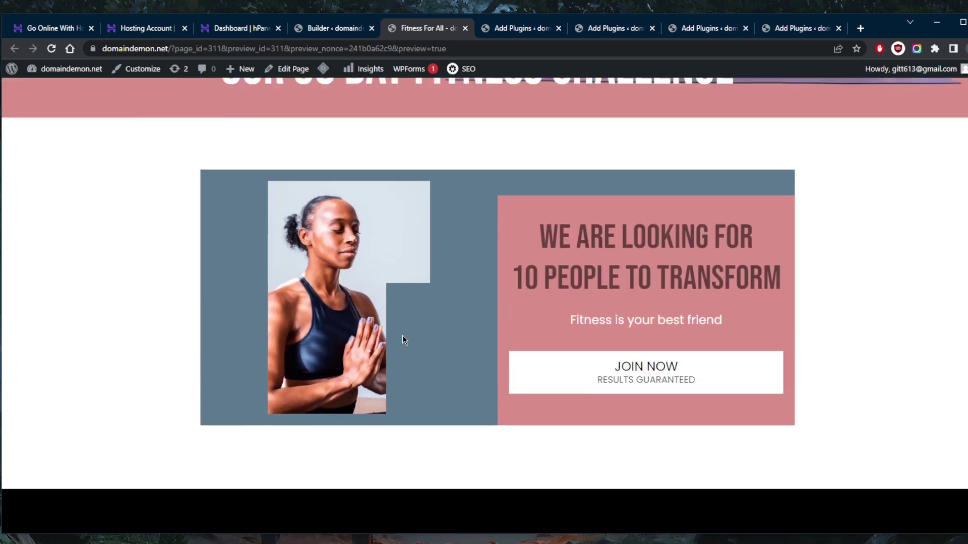
{"action": "scroll", "coordinate": [402, 335], "scroll_direction": "up", "scroll_amount": 6}
{"action": "scroll", "coordinate": [425, 322], "scroll_direction": "down", "scroll_amount": 6}
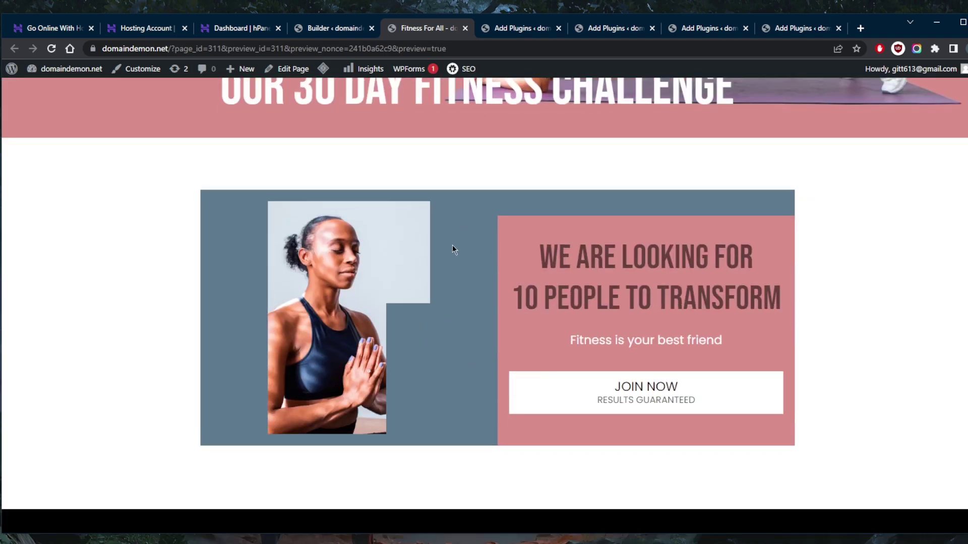
{"action": "scroll", "coordinate": [486, 357], "scroll_direction": "up", "scroll_amount": 14}
{"action": "scroll", "coordinate": [469, 350], "scroll_direction": "down", "scroll_amount": 6}
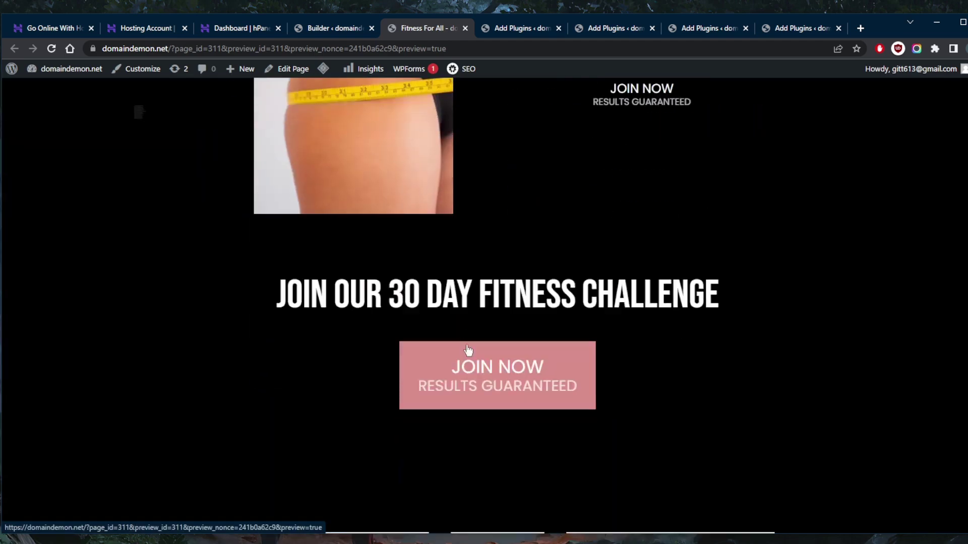
{"action": "scroll", "coordinate": [469, 350], "scroll_direction": "down", "scroll_amount": 5}
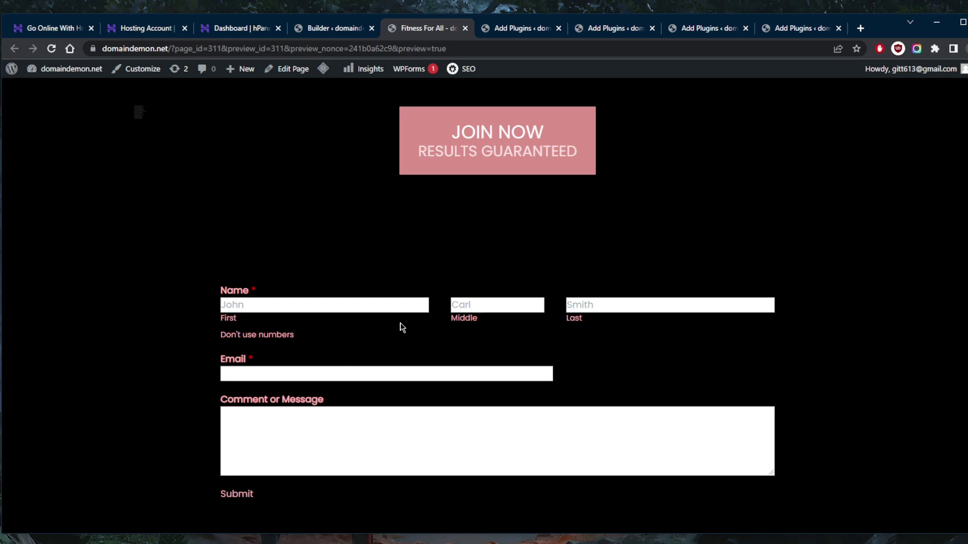
{"action": "scroll", "coordinate": [335, 309], "scroll_direction": "up", "scroll_amount": 7}
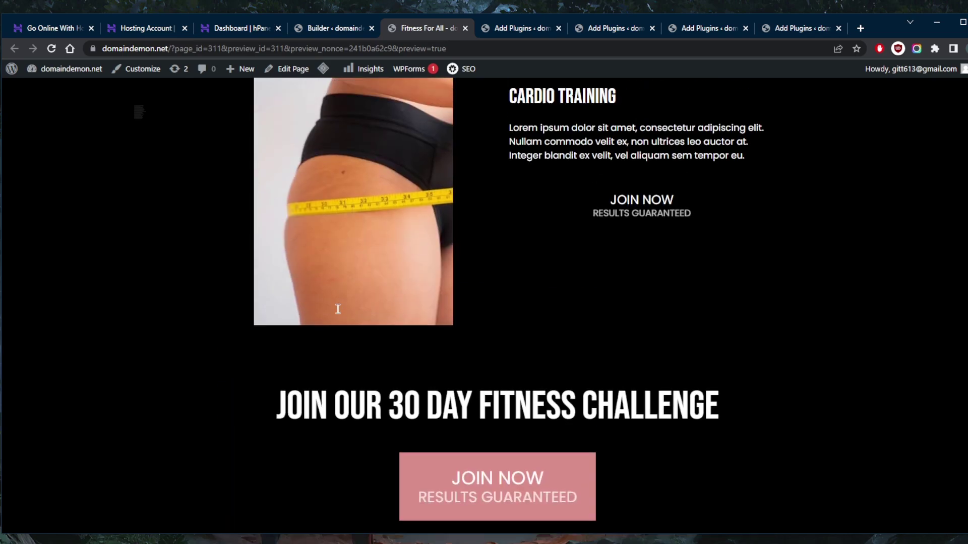
{"action": "scroll", "coordinate": [351, 325], "scroll_direction": "down", "scroll_amount": 7}
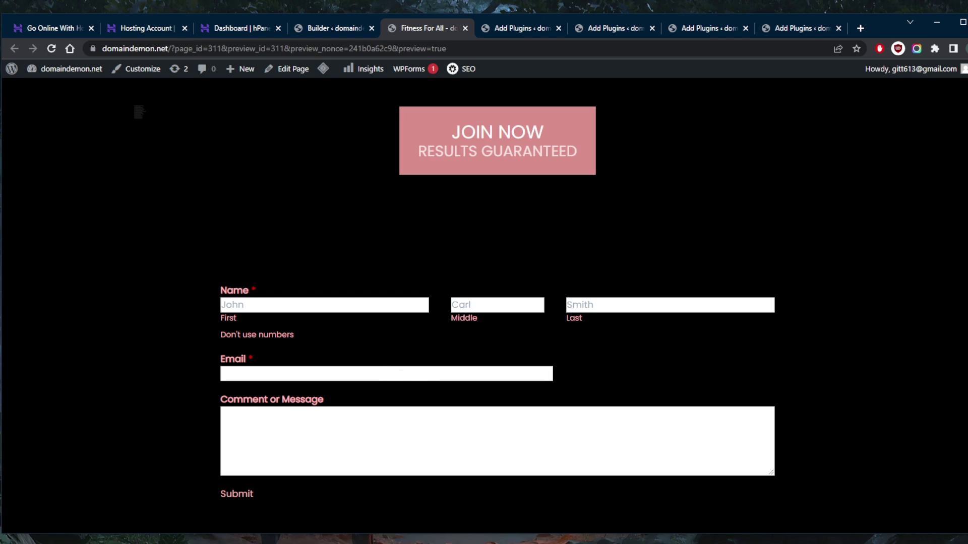
{"action": "scroll", "coordinate": [441, 353], "scroll_direction": "up", "scroll_amount": 15}
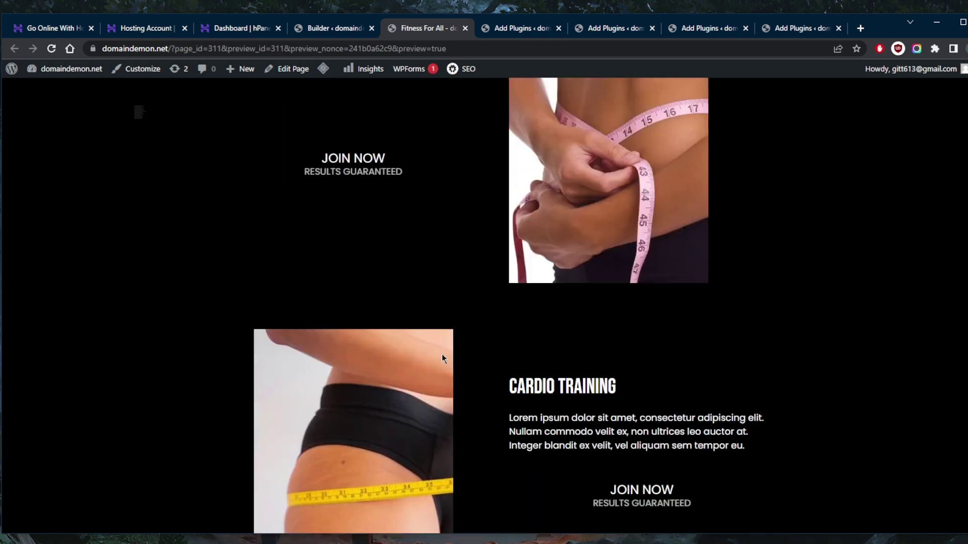
{"action": "scroll", "coordinate": [441, 356], "scroll_direction": "up", "scroll_amount": 8}
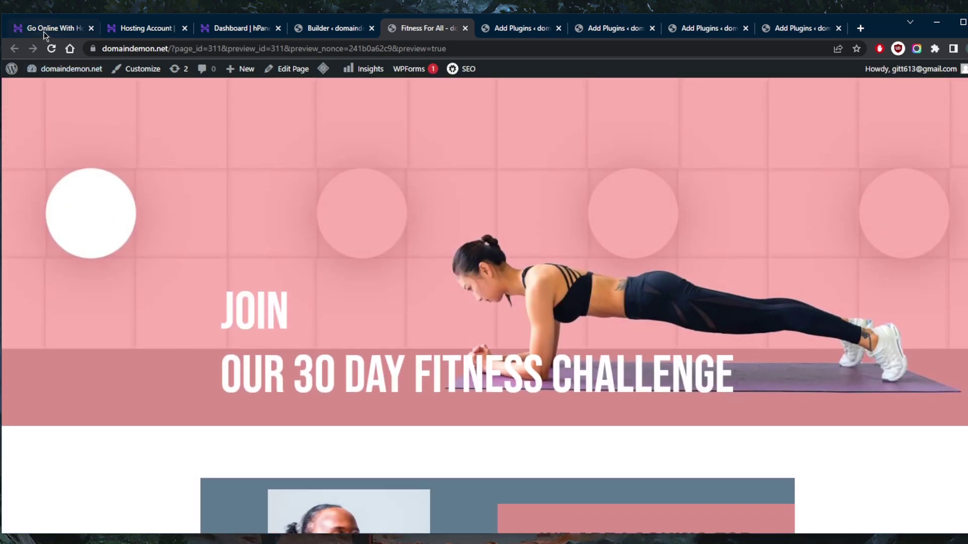
Open Hostinger's Web Hosting plans and select Single Shared Hosting to reach the $88.80 cart
{"action": "left_click", "coordinate": [43, 31]}
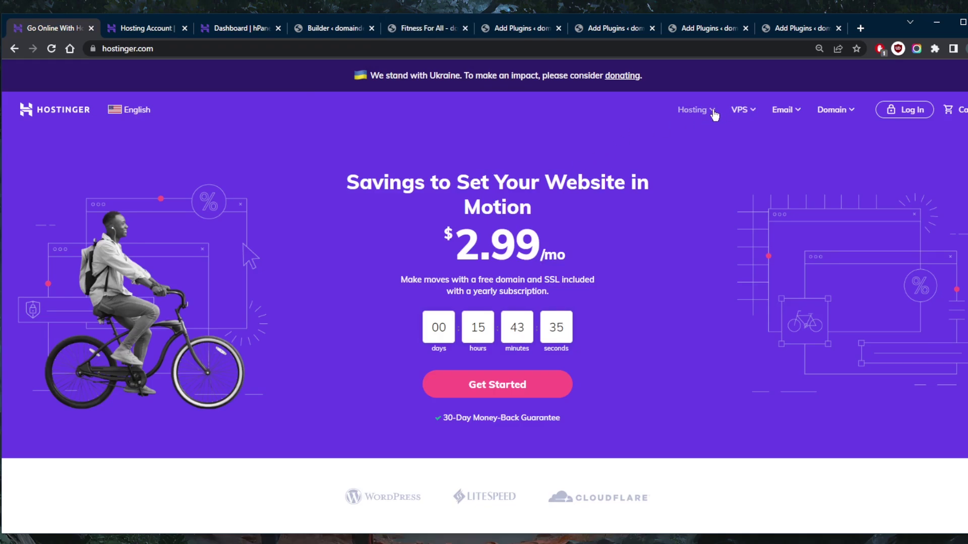
{"action": "mouse_move", "coordinate": [714, 115]}
{"action": "left_click", "coordinate": [667, 148]}
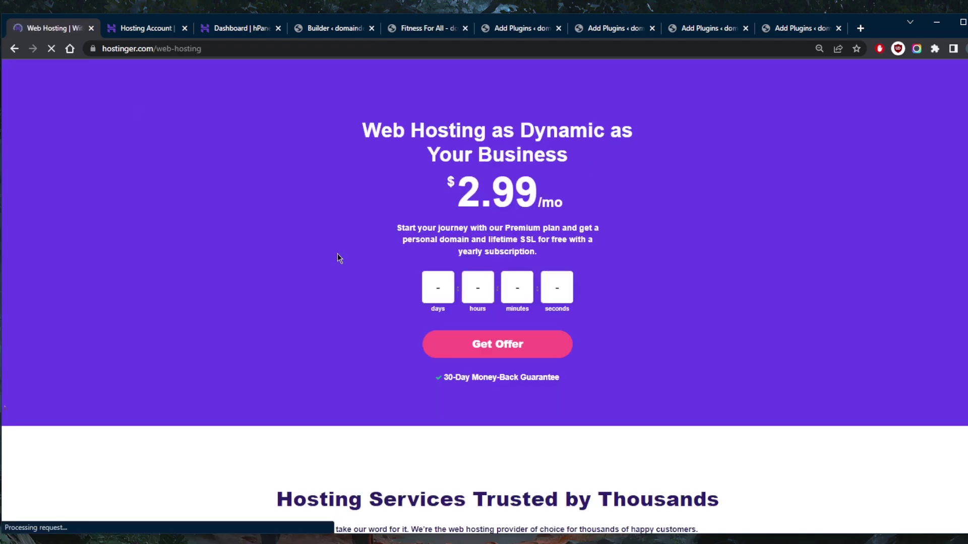
{"action": "scroll", "coordinate": [342, 272], "scroll_direction": "down", "scroll_amount": 10}
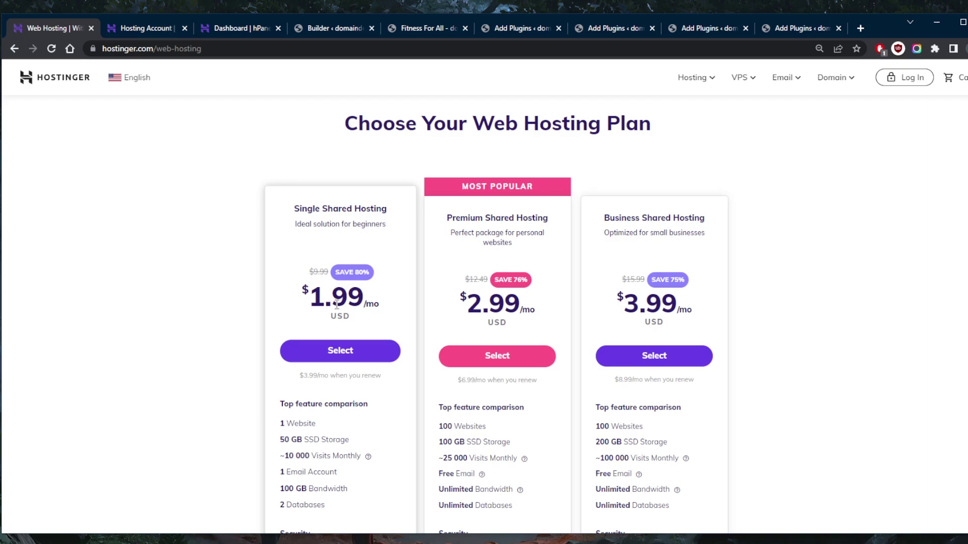
{"action": "scroll", "coordinate": [353, 312], "scroll_direction": "down", "scroll_amount": 1}
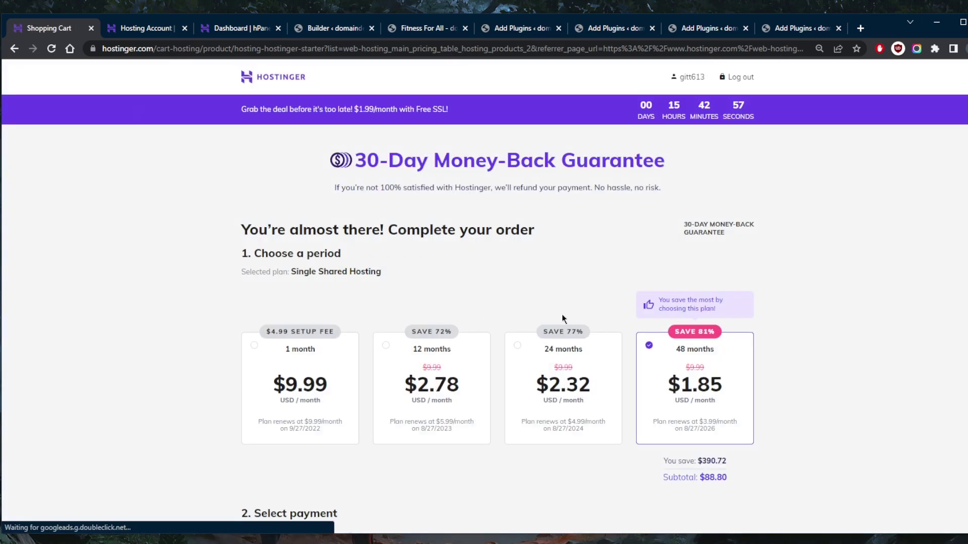
Remove the existing coupon and apply code SITESTARTERS for an 81% discount
{"action": "scroll", "coordinate": [562, 314], "scroll_direction": "down", "scroll_amount": 6}
{"action": "scroll", "coordinate": [527, 357], "scroll_direction": "down", "scroll_amount": 3}
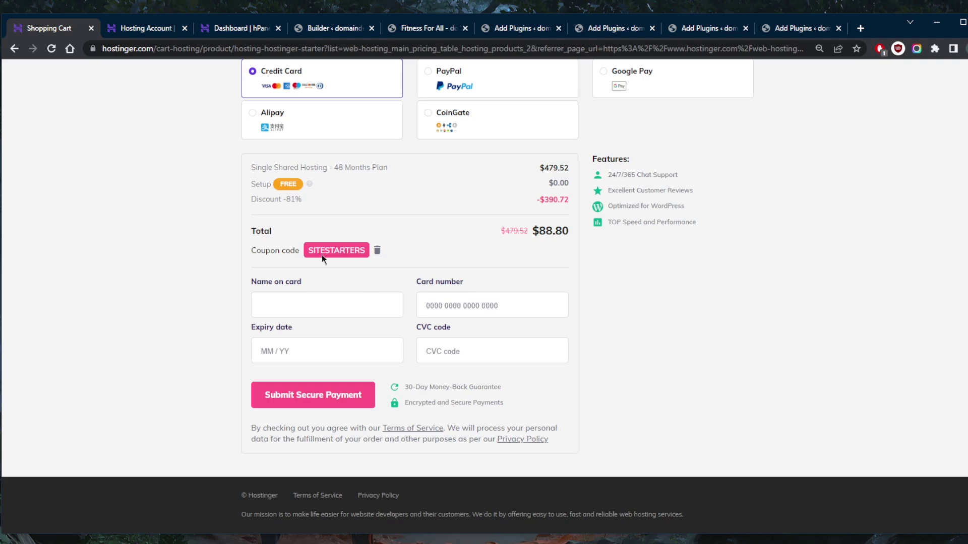
{"action": "left_click", "coordinate": [377, 252]}
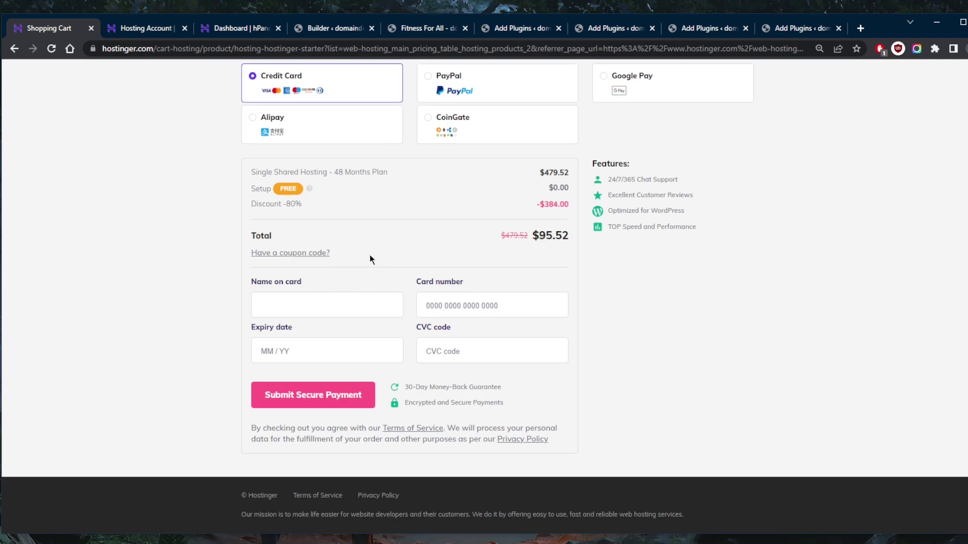
{"action": "left_click", "coordinate": [316, 254]}
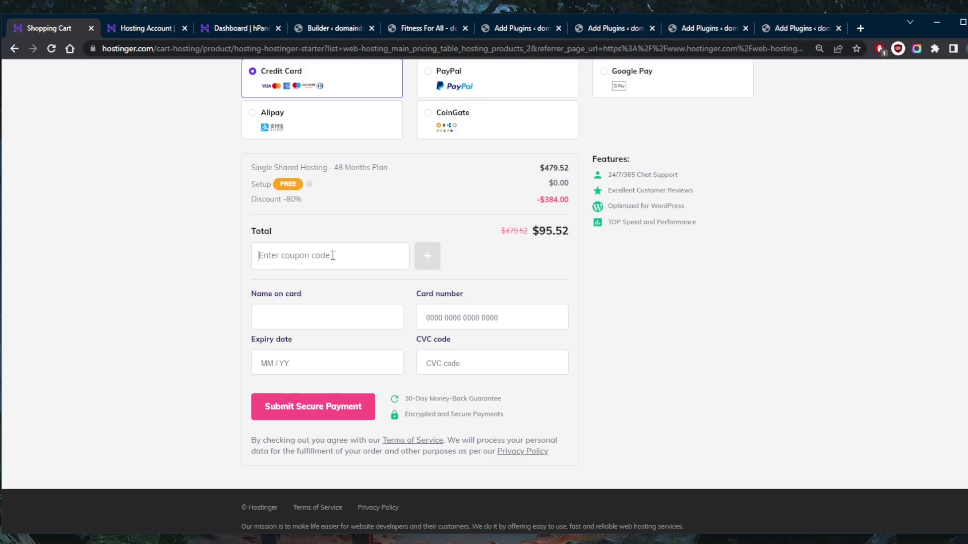
{"action": "type", "text": "SITES"}
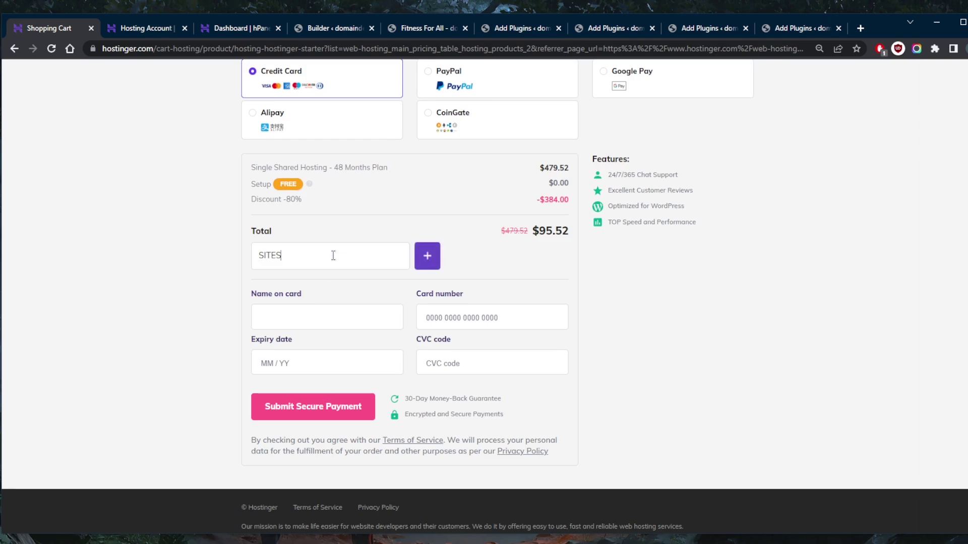
{"action": "type", "text": "TARTERS"}
{"action": "left_click", "coordinate": [427, 257]}
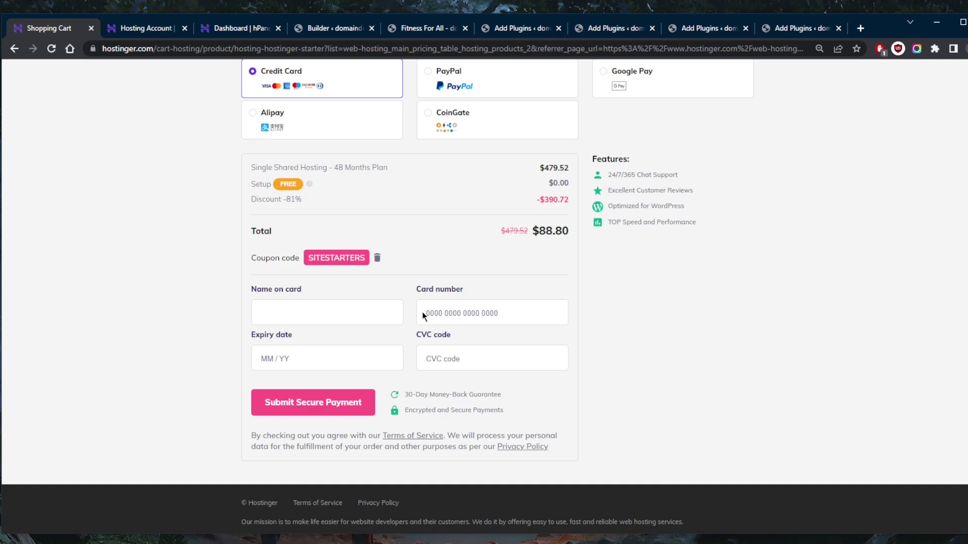
Return through the open tabs to the live Fitness For All page and scroll its Cardio Training section
{"action": "left_click", "coordinate": [150, 28]}
{"action": "left_click", "coordinate": [256, 34]}
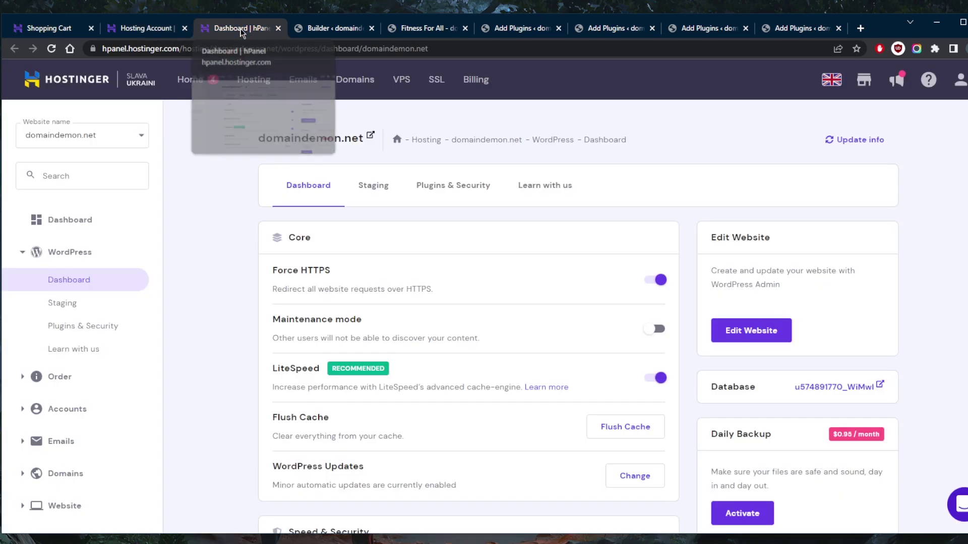
{"action": "left_click", "coordinate": [325, 28]}
{"action": "left_click", "coordinate": [419, 28]}
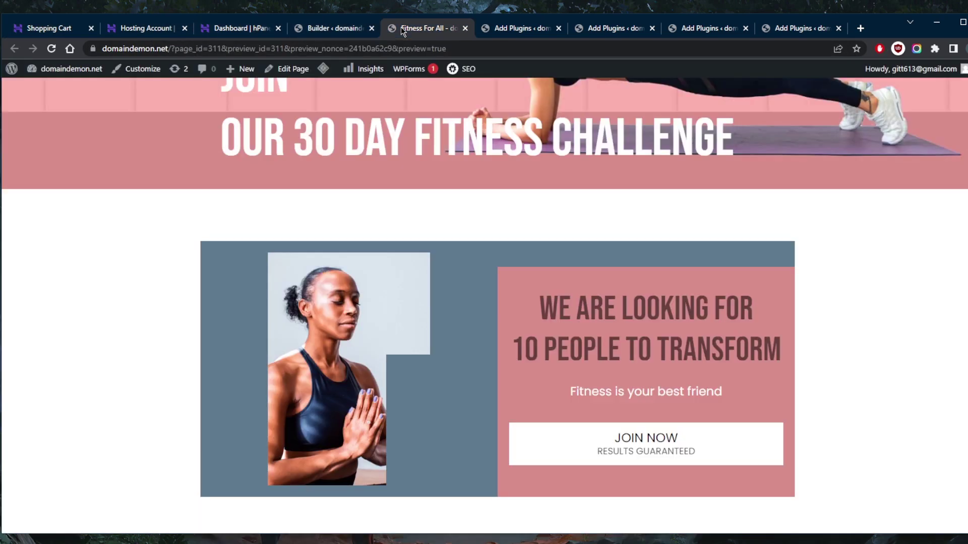
{"action": "left_click", "coordinate": [489, 28]}
{"action": "left_click", "coordinate": [403, 30]}
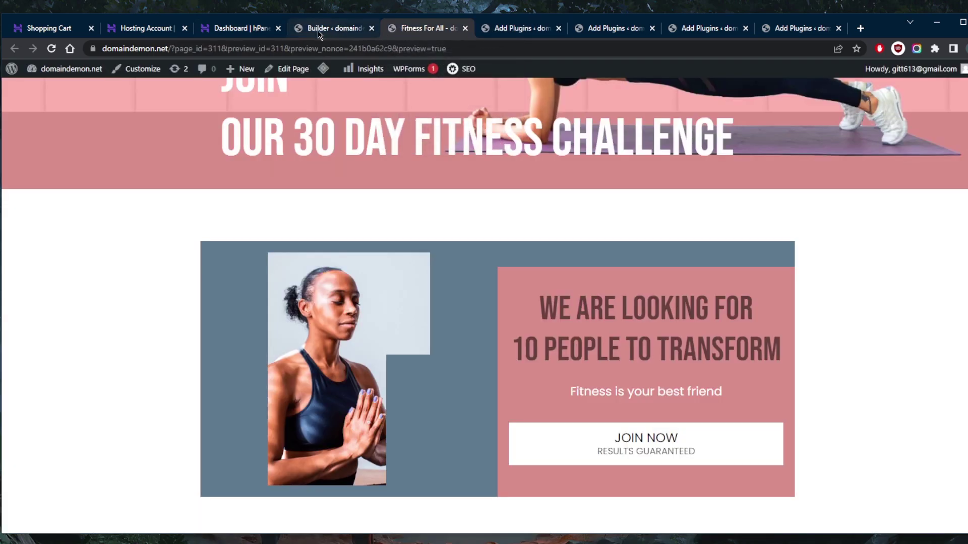
{"action": "left_click", "coordinate": [317, 30]}
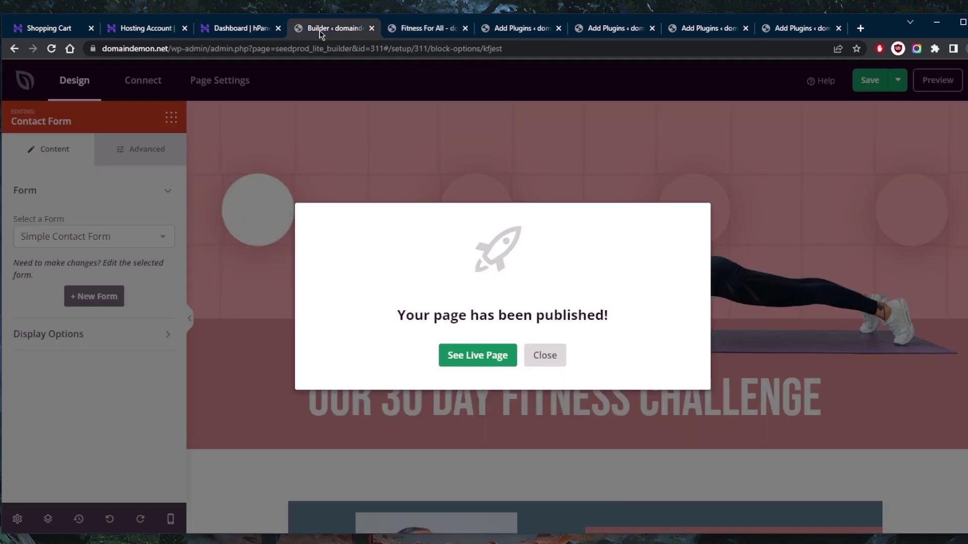
{"action": "left_click", "coordinate": [429, 28]}
{"action": "scroll", "coordinate": [459, 290], "scroll_direction": "down", "scroll_amount": 8}
{"action": "scroll", "coordinate": [466, 311], "scroll_direction": "down", "scroll_amount": 8}
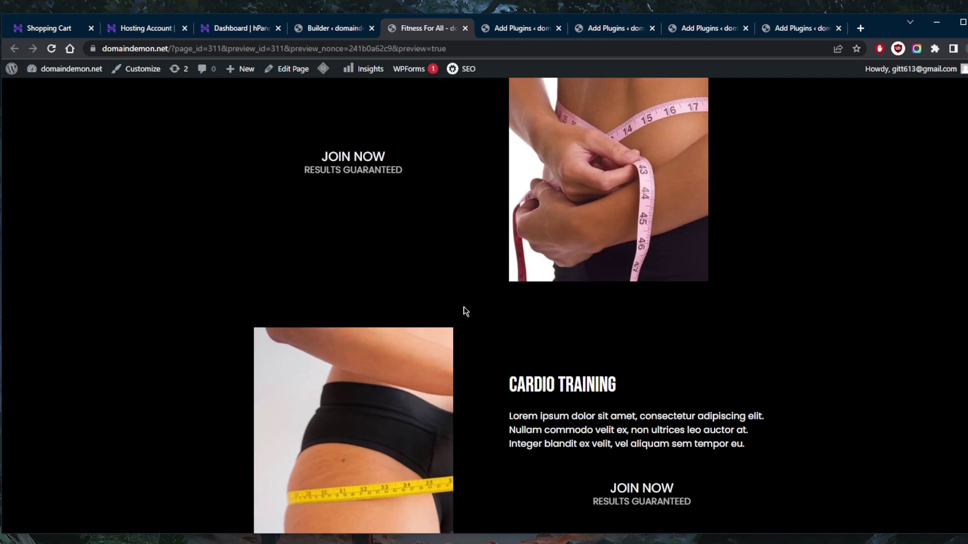
{"action": "scroll", "coordinate": [467, 315], "scroll_direction": "up", "scroll_amount": 2}
{"action": "scroll", "coordinate": [468, 319], "scroll_direction": "up", "scroll_amount": 7}
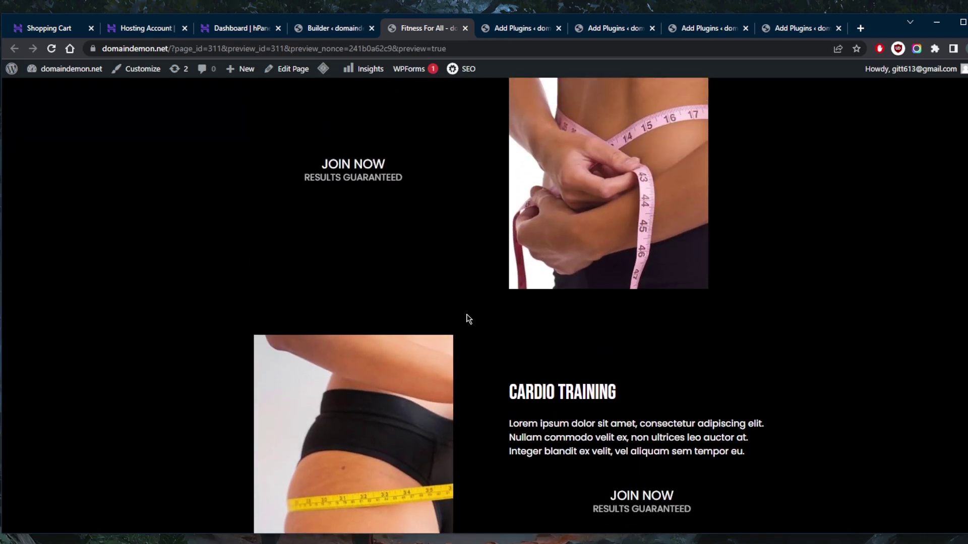